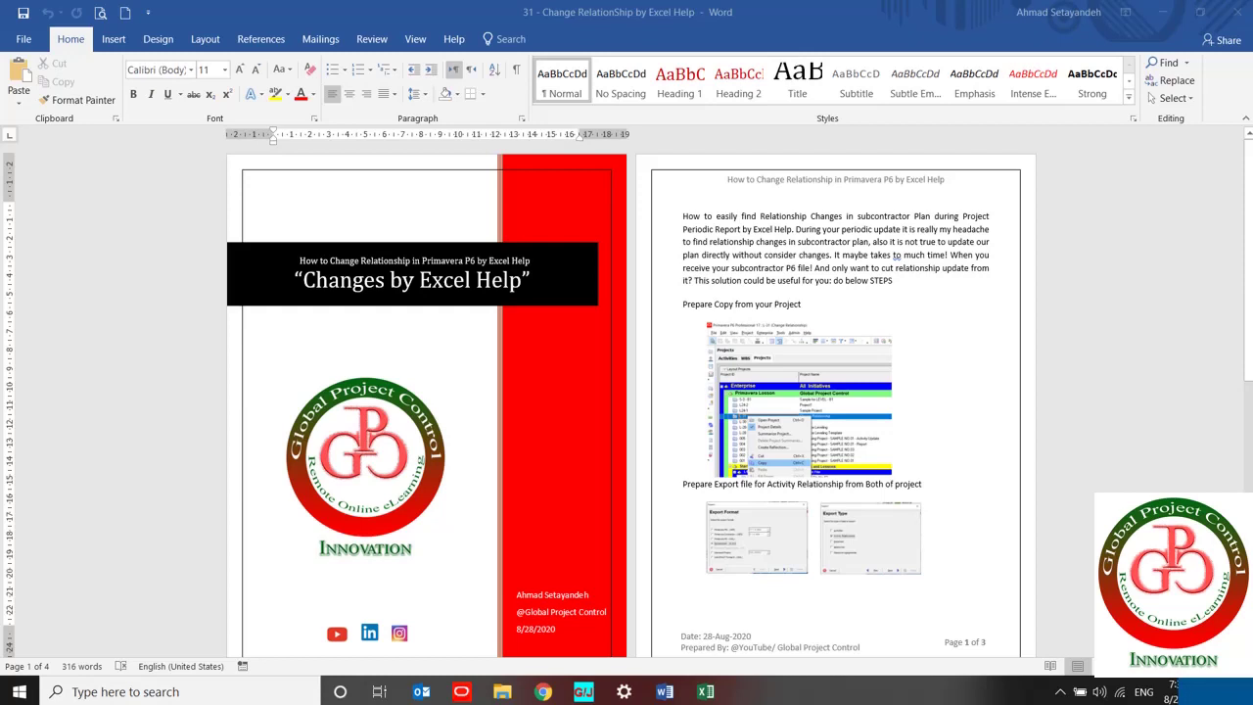
# Switch to Primavera P6 and select the Original Plan and Subcontractor Update project rows.
pyautogui.click(894, 281)
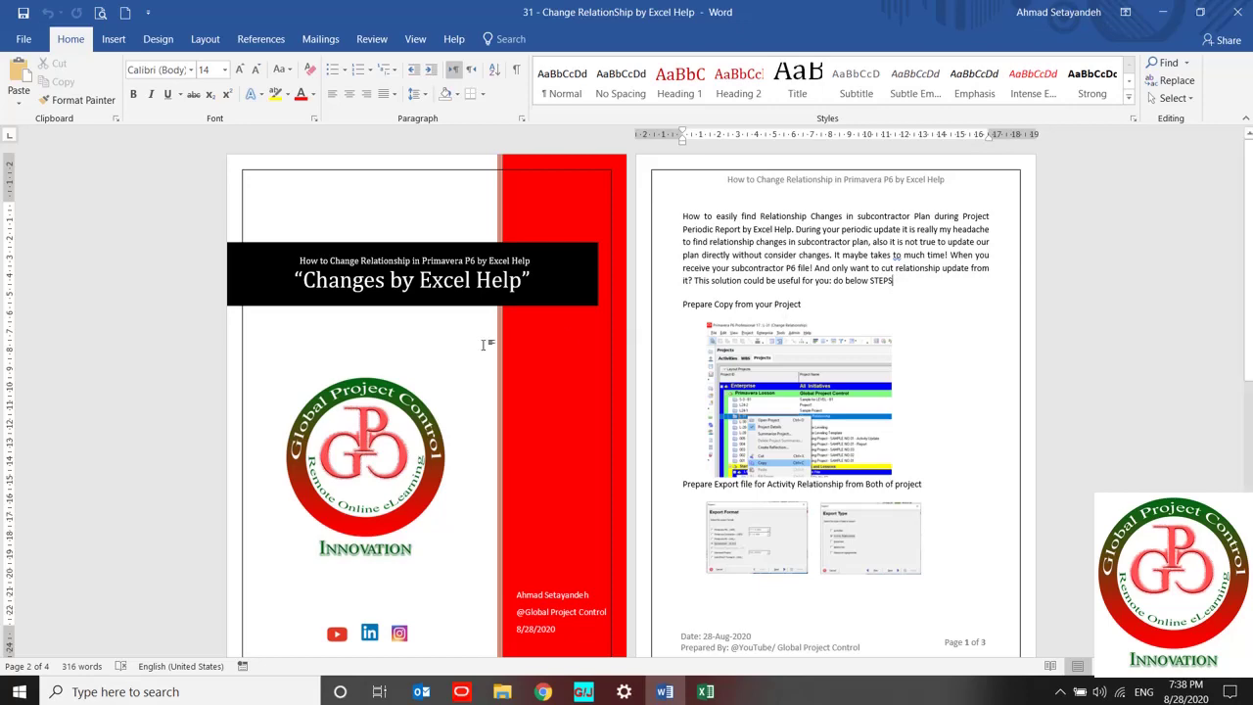
pyautogui.scroll(-8, 482, 345)
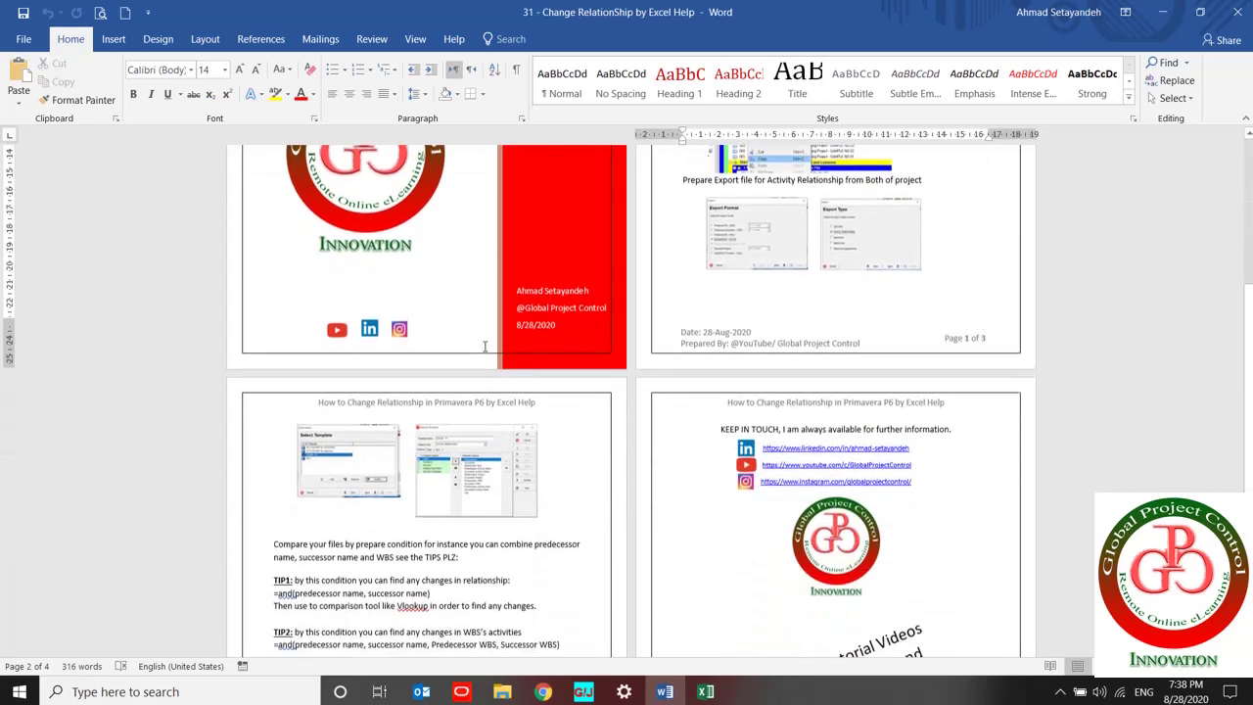
pyautogui.scroll(-2, 484, 345)
pyautogui.scroll(8, 484, 345)
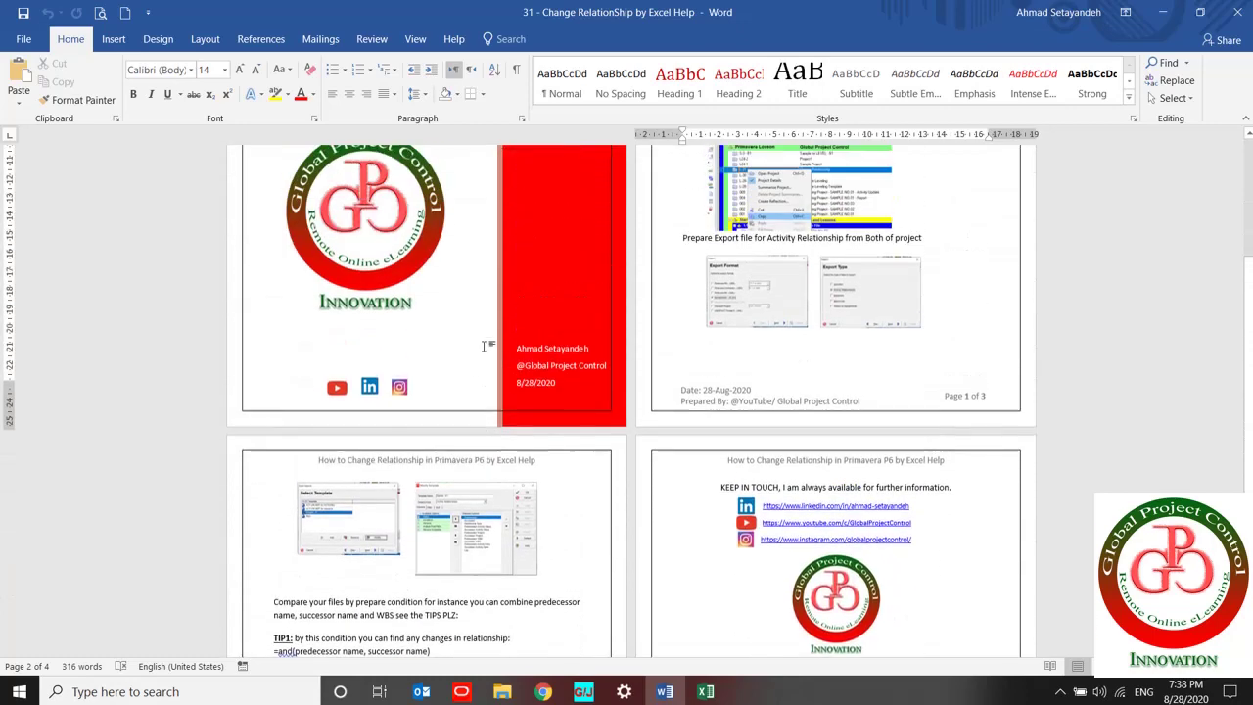
pyautogui.scroll(1, 482, 345)
pyautogui.scroll(1, 483, 344)
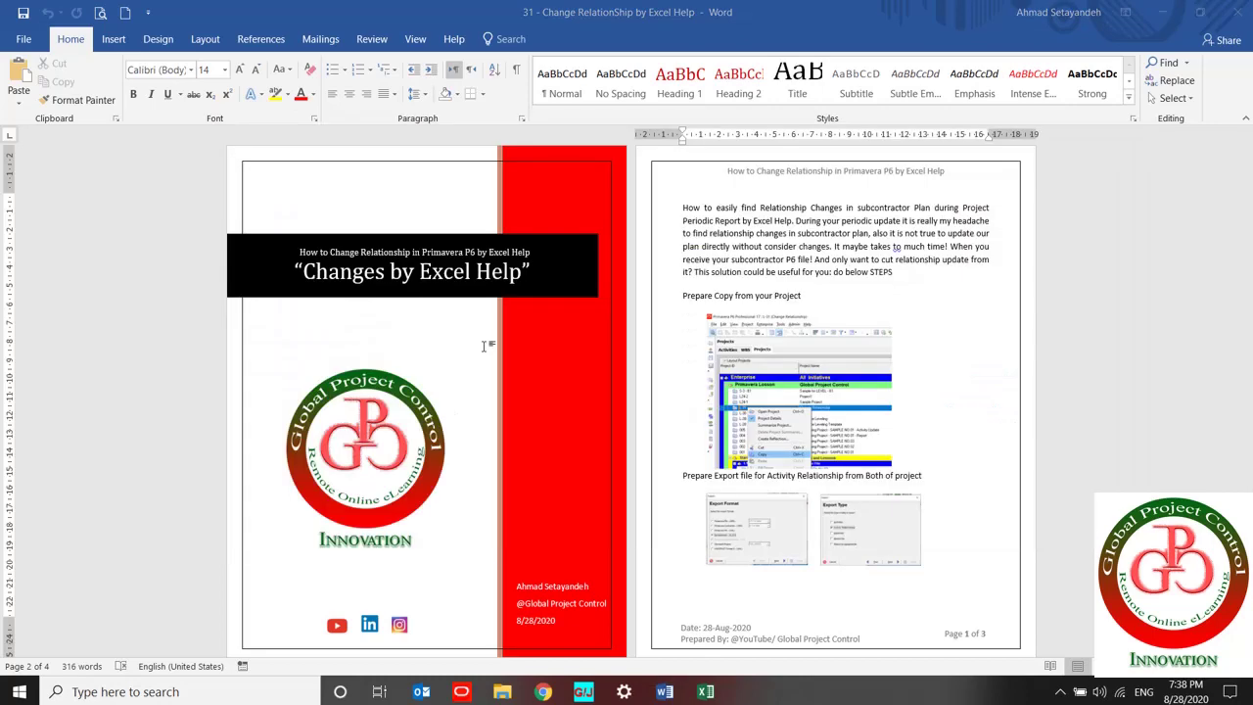
pyautogui.click(461, 691)
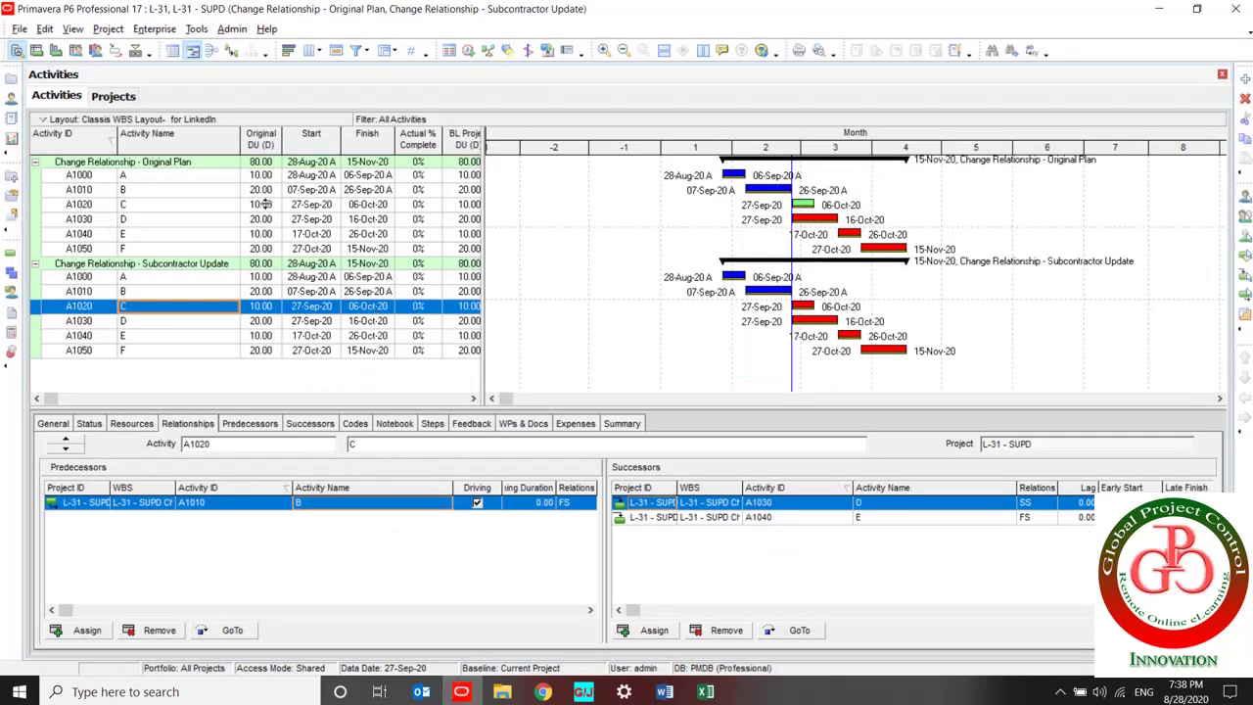
pyautogui.click(124, 163)
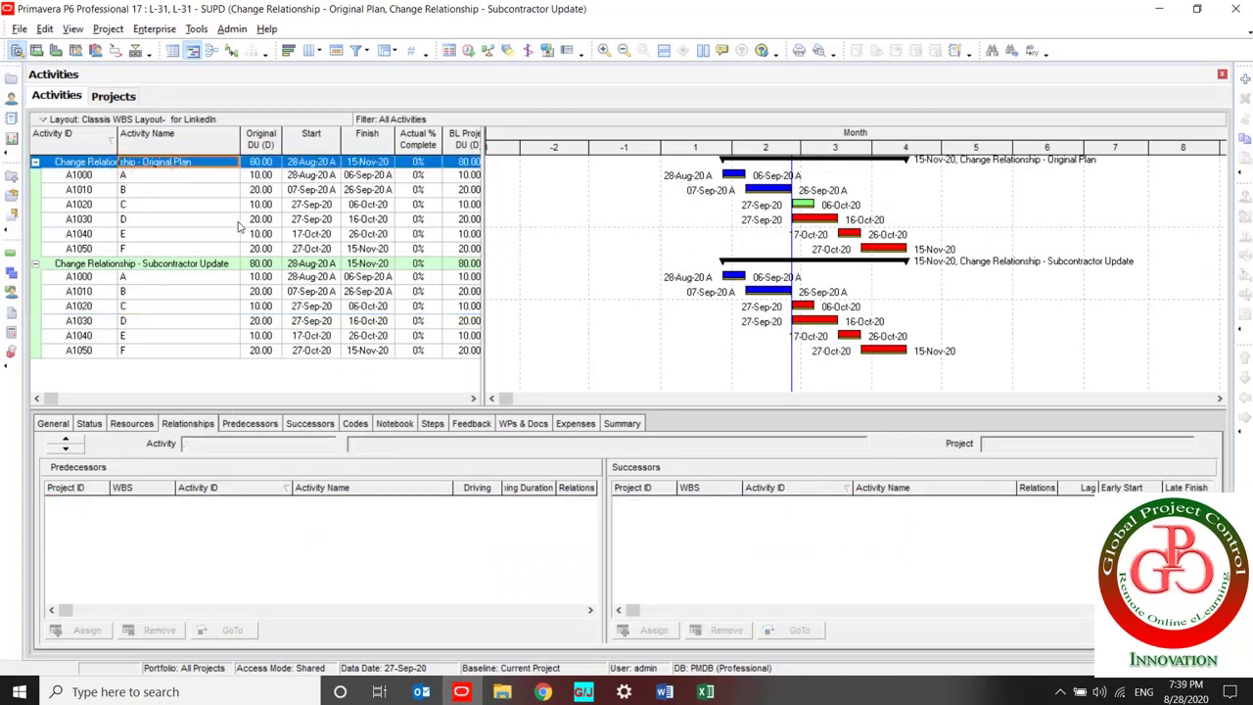
pyautogui.click(146, 264)
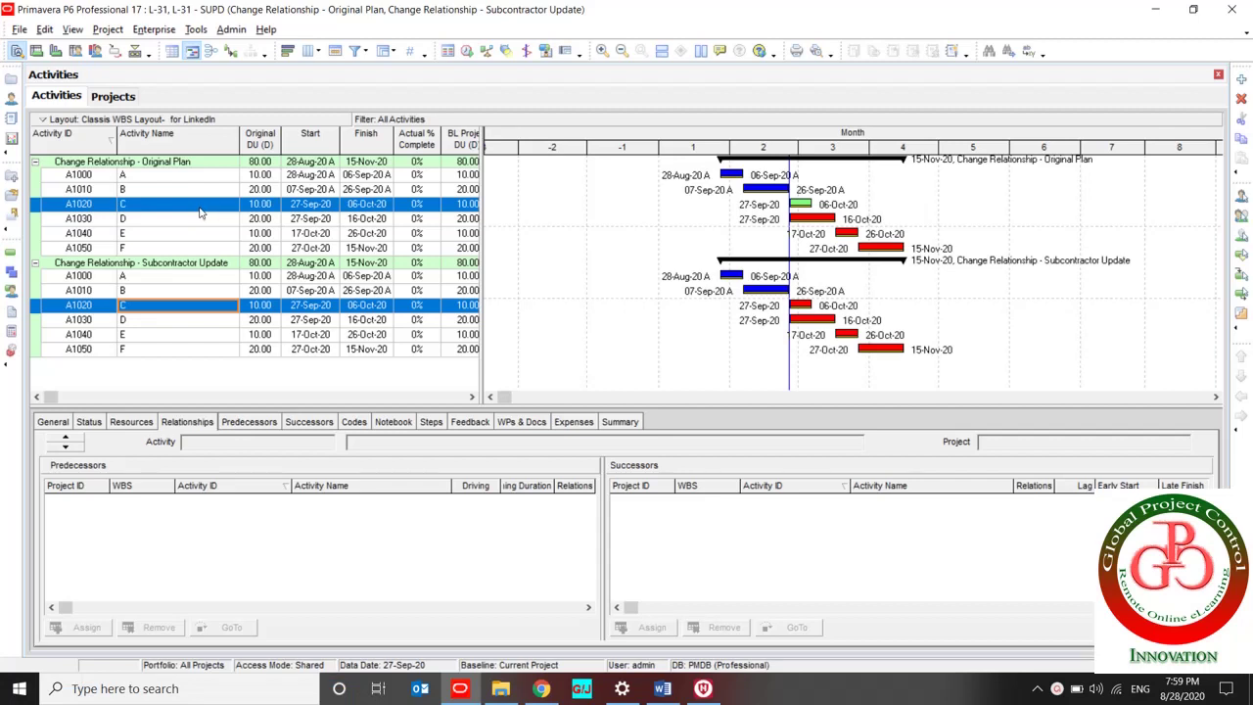
# Start an XLSX export of Activity Relationships for the L-31 Original Plan project.
pyautogui.click(14, 31)
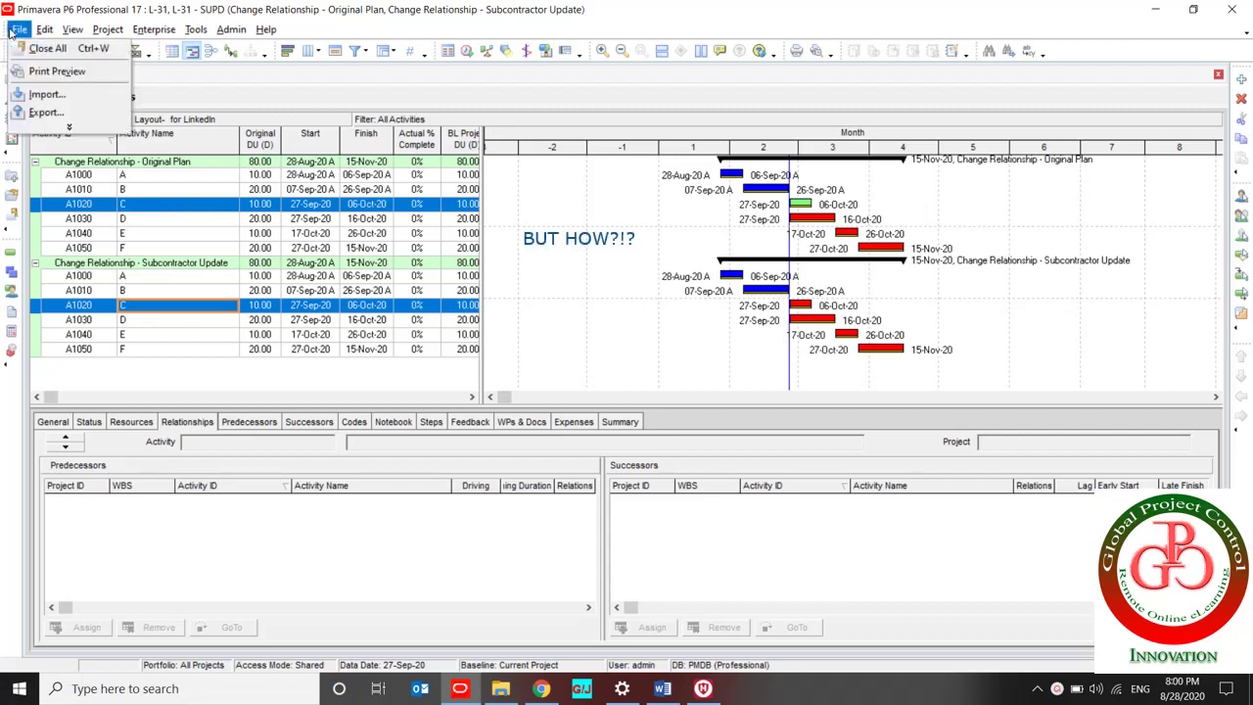
pyautogui.click(45, 113)
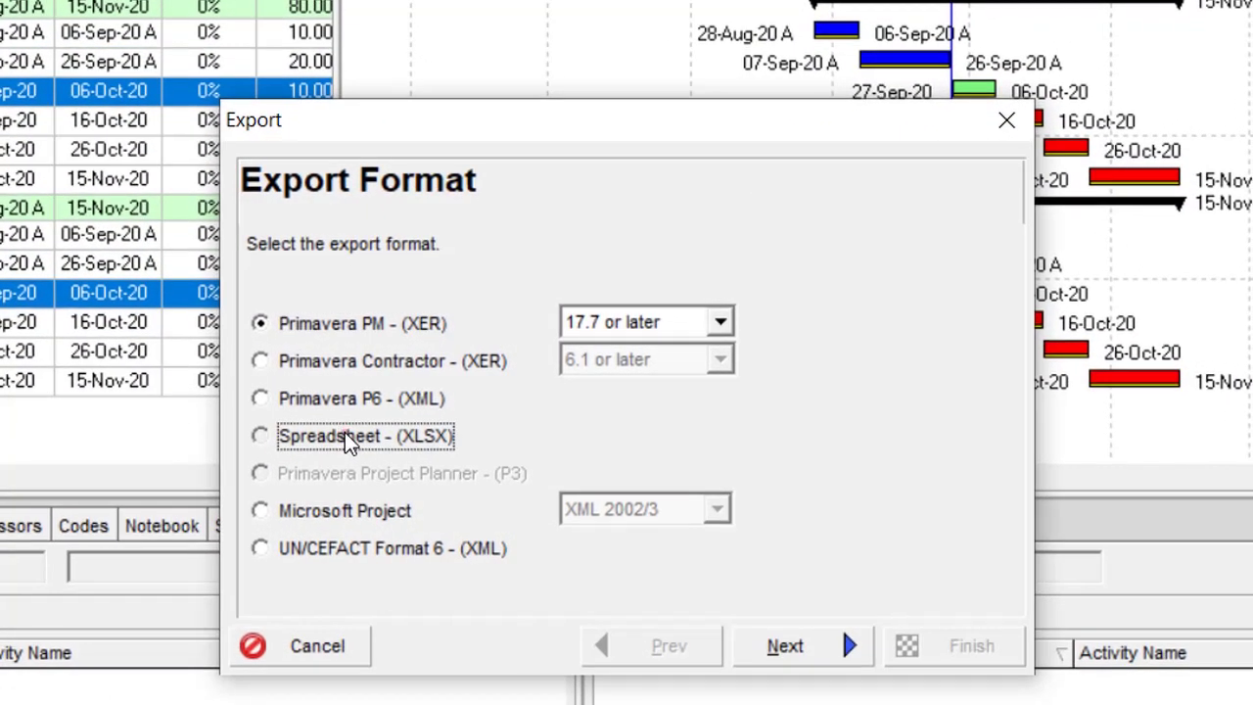
pyautogui.click(401, 416)
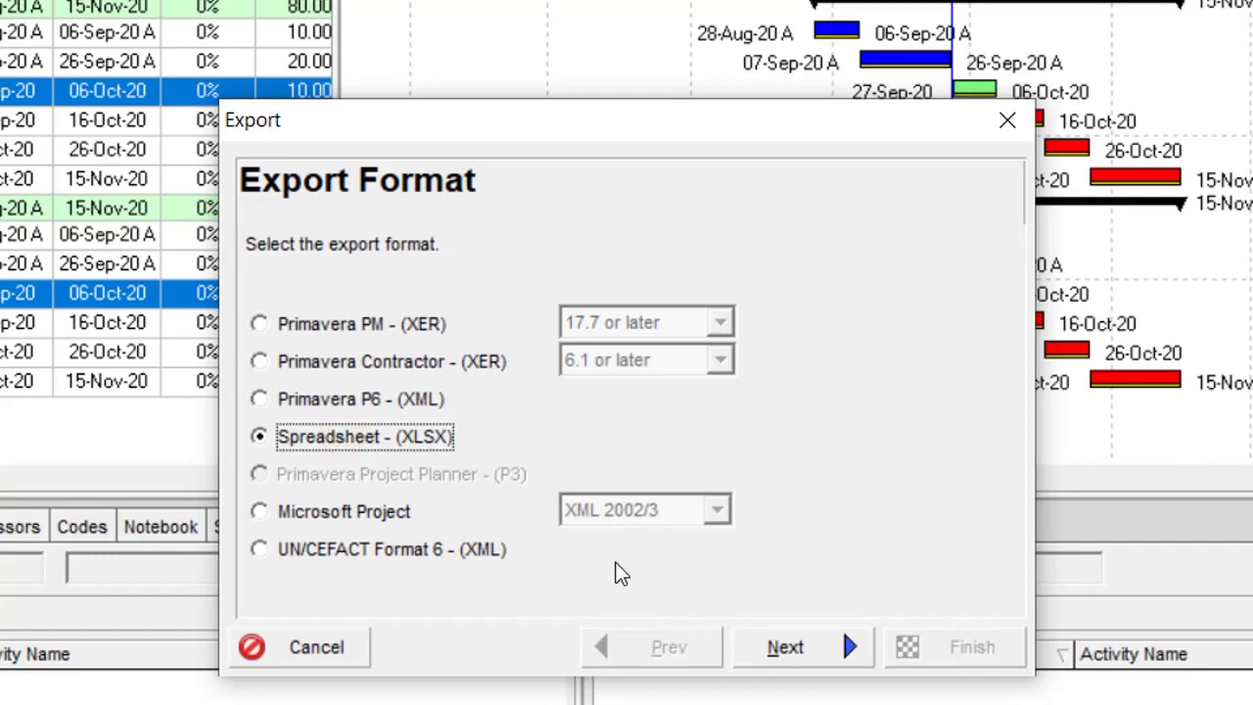
pyautogui.click(793, 649)
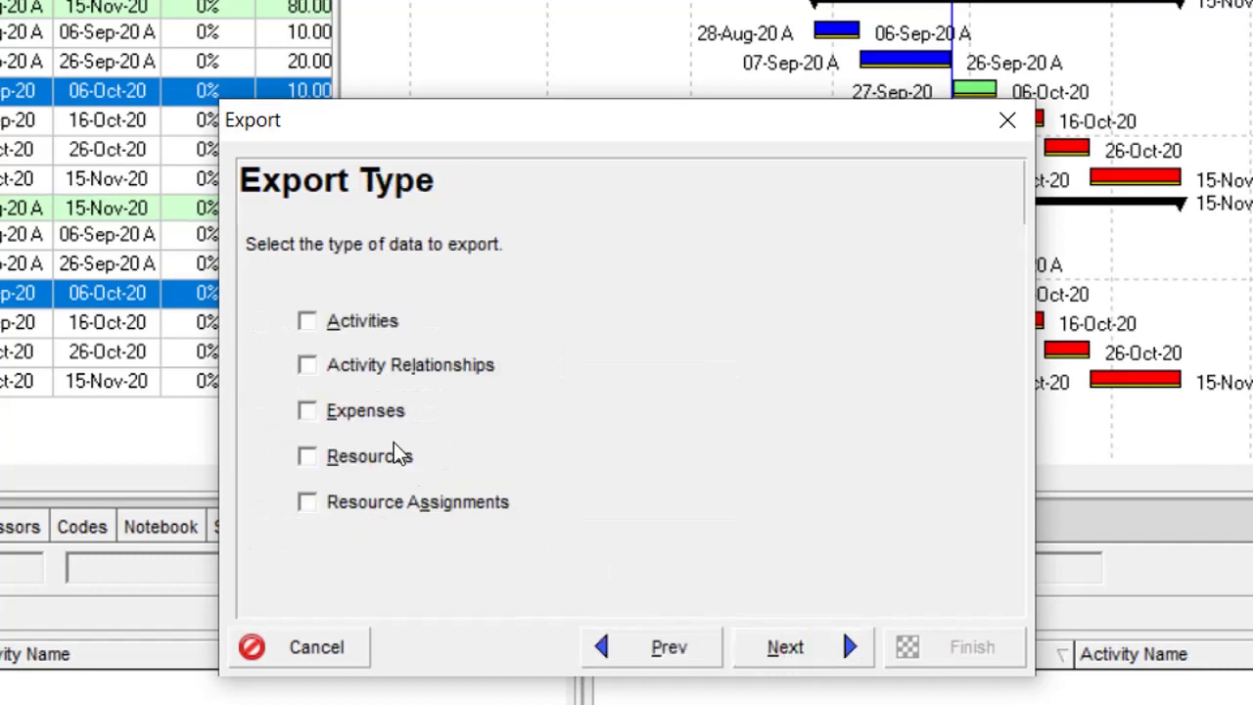
pyautogui.click(416, 364)
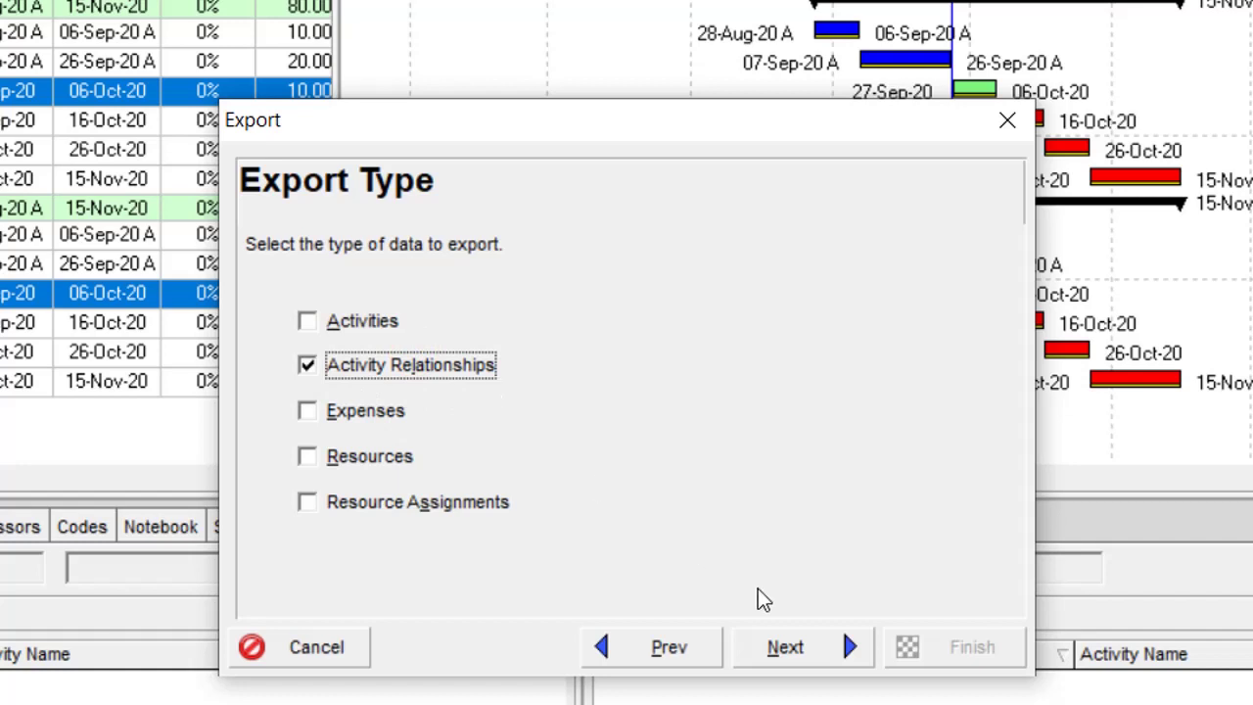
pyautogui.click(821, 647)
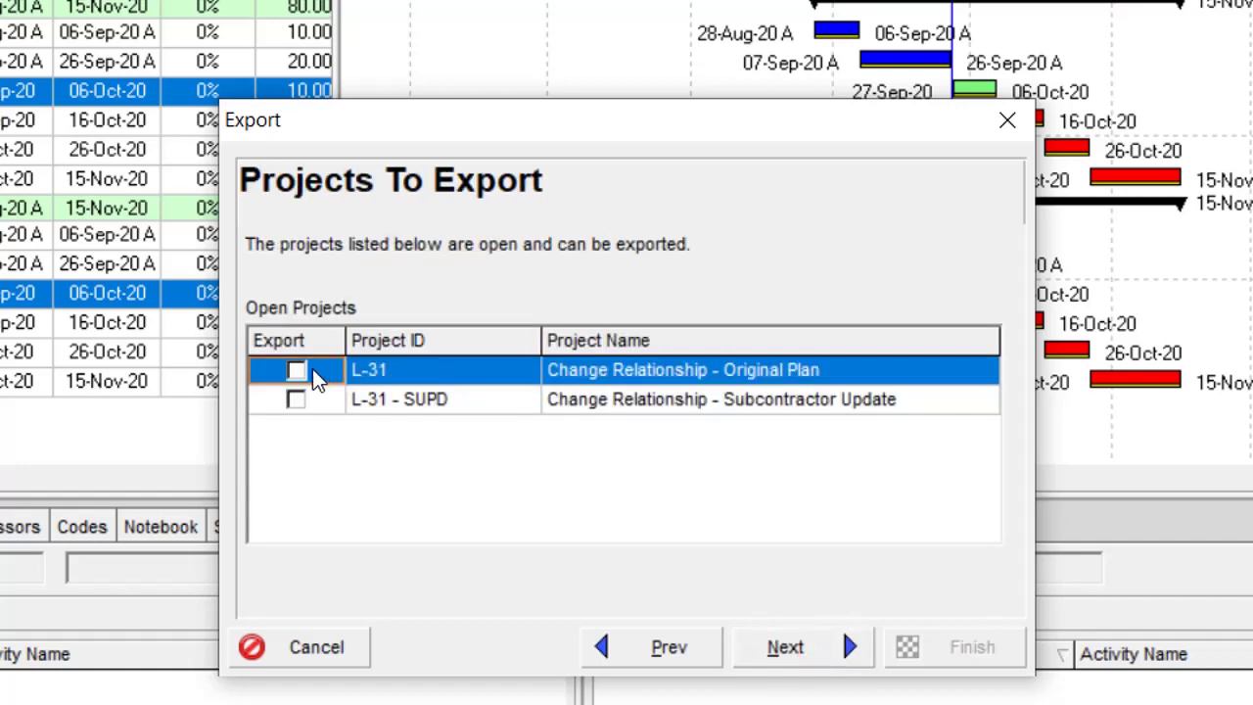
pyautogui.click(297, 371)
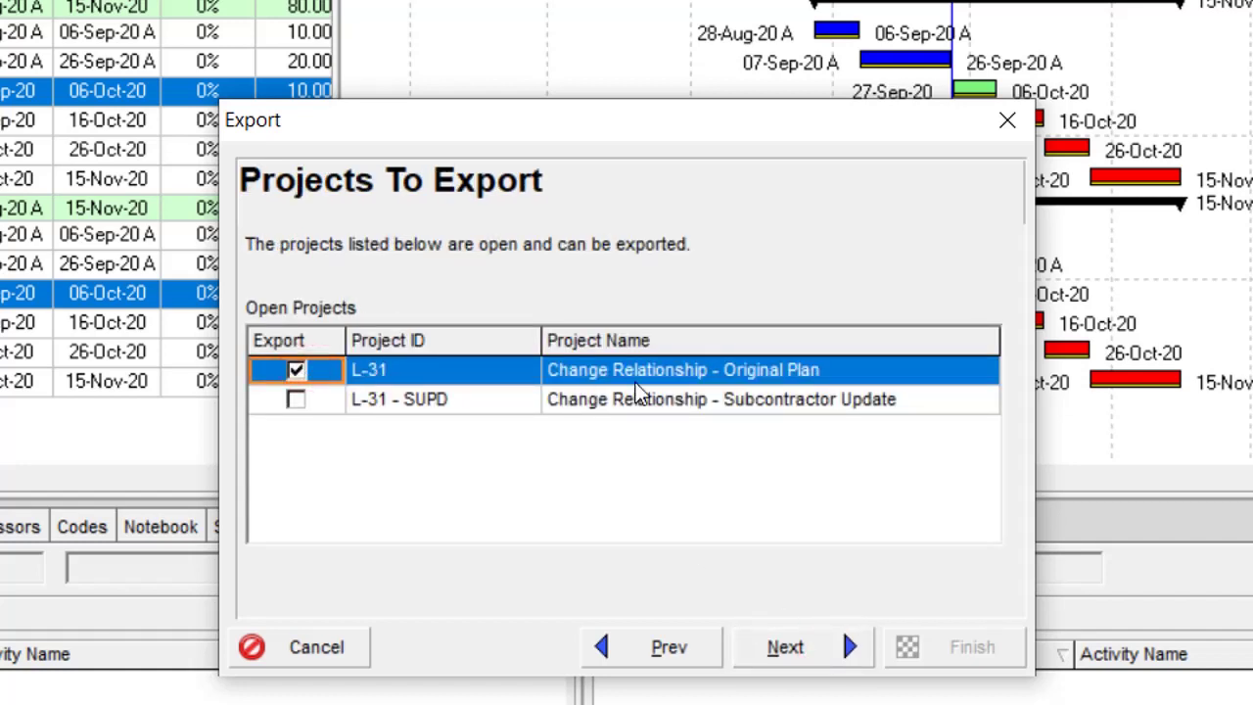
pyautogui.click(801, 662)
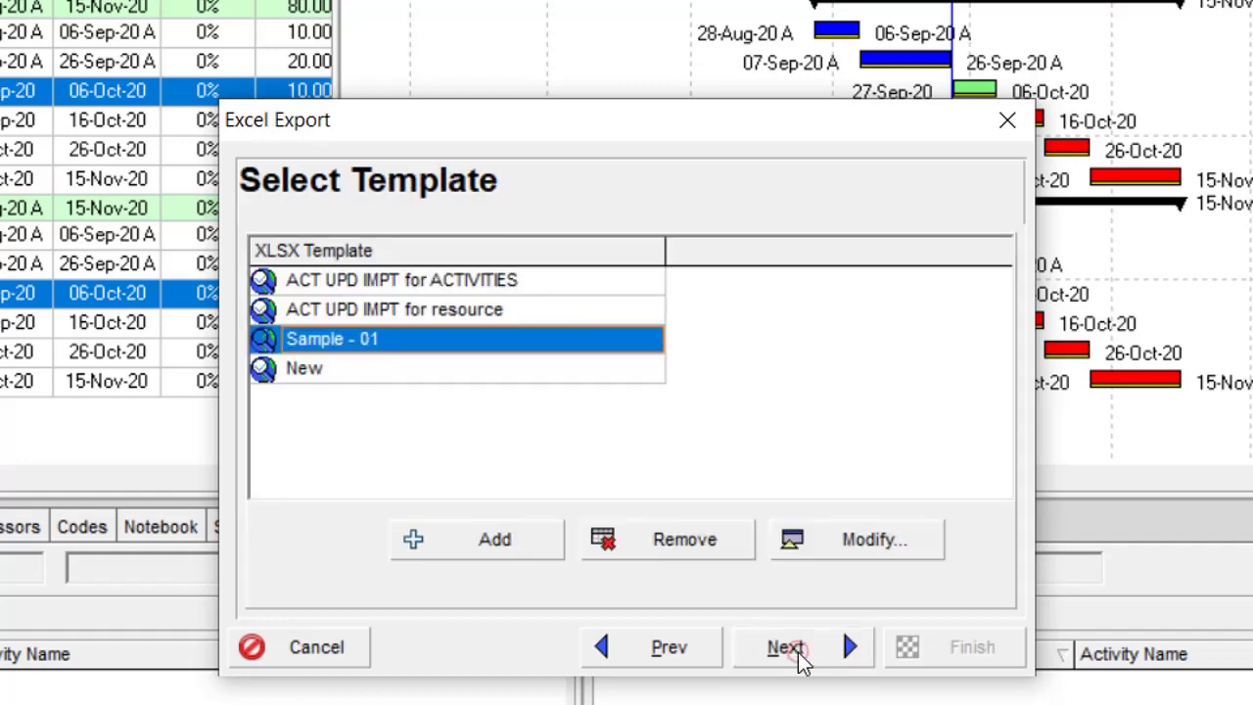
# Use the Sample - 01 template with all its columns and finish the export.
pyautogui.click(872, 543)
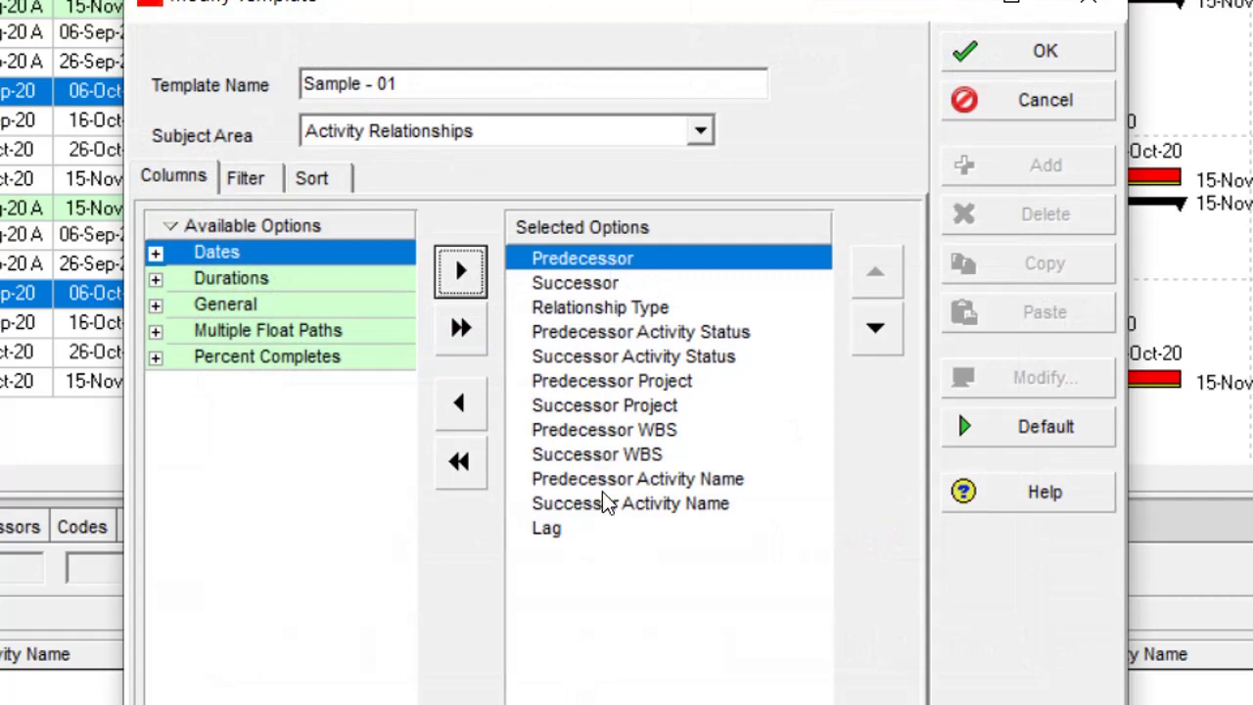
pyautogui.keyDown('shift'); pyautogui.click(584, 530); pyautogui.keyUp('shift')
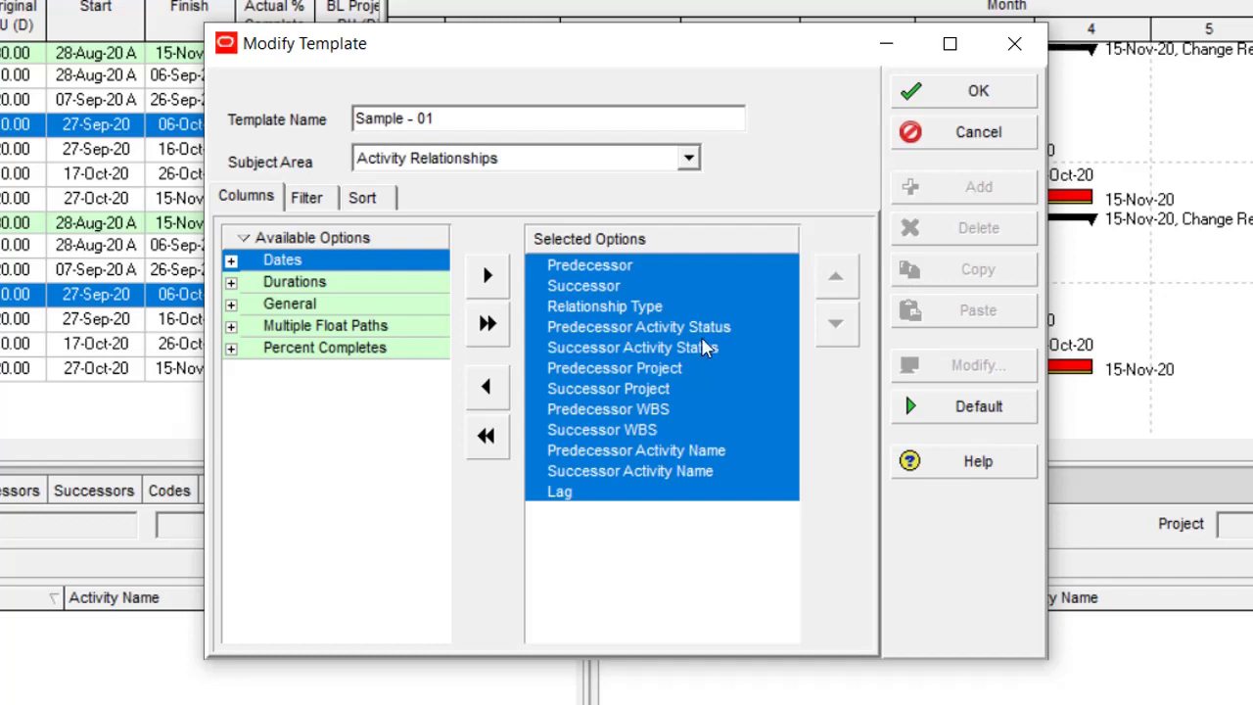
pyautogui.click(976, 105)
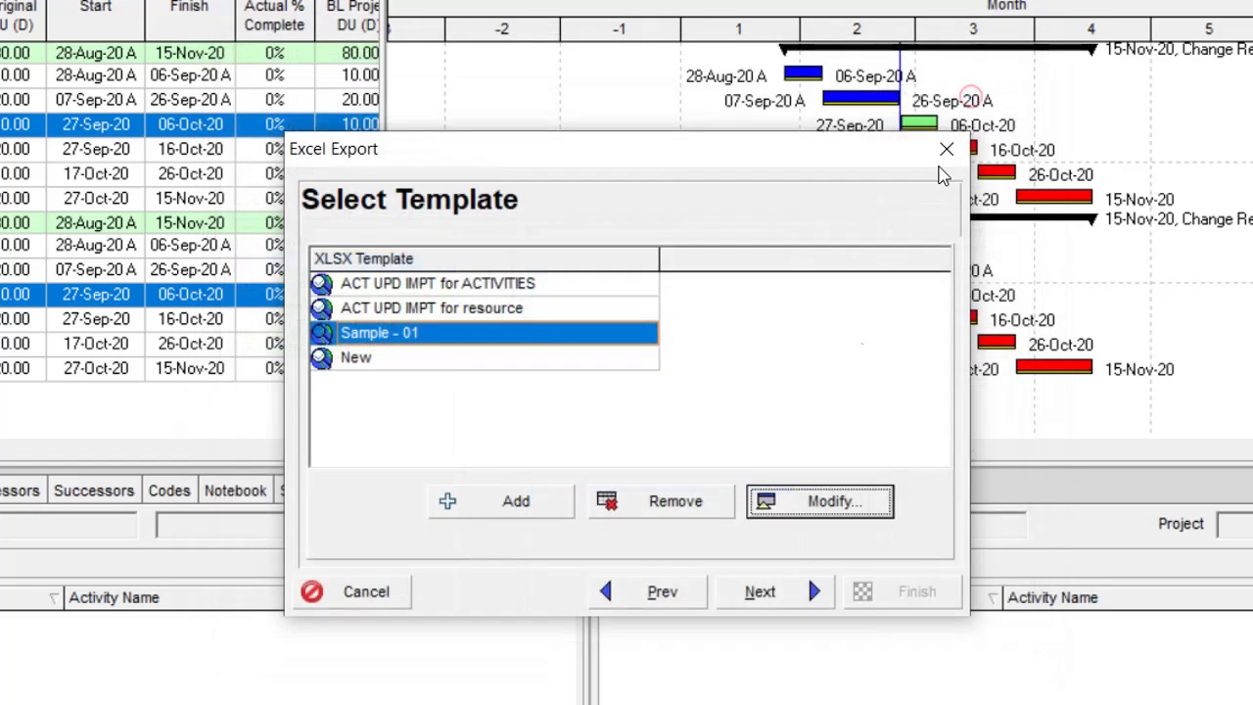
pyautogui.click(786, 594)
pyautogui.click(773, 591)
pyautogui.click(900, 592)
pyautogui.click(892, 593)
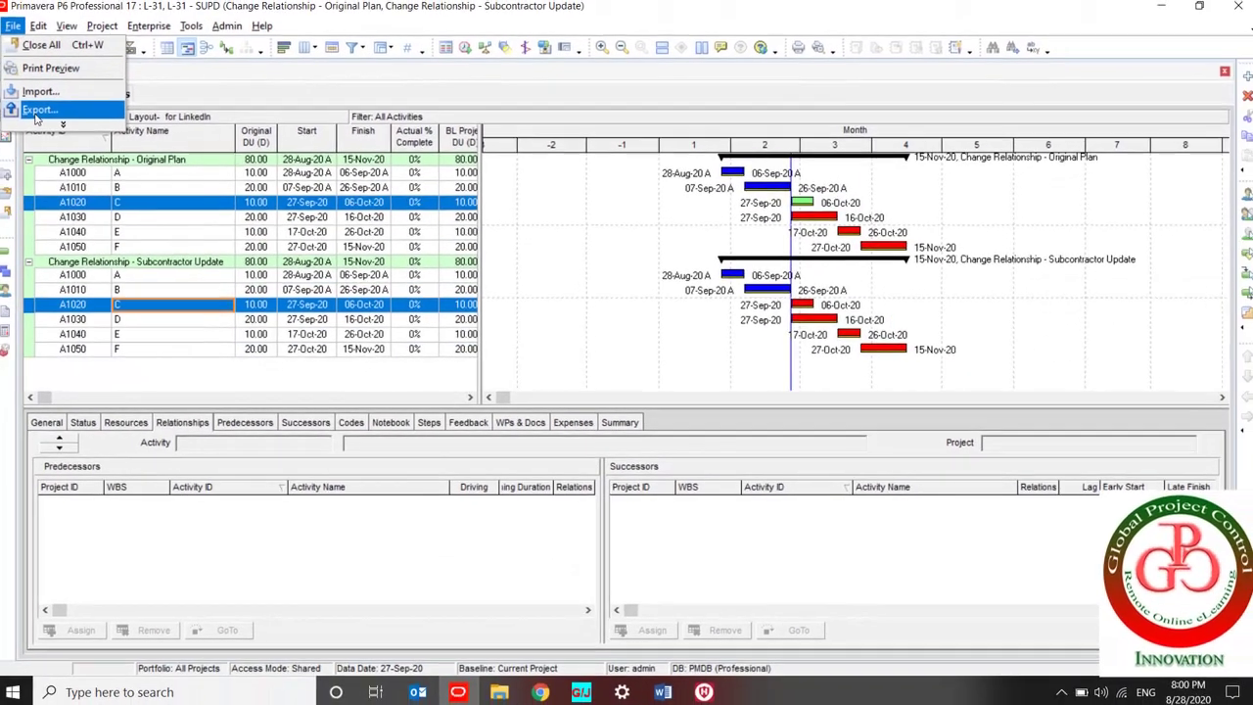
# Start a second XLSX Activity Relationships export for only the L-31 - SUPD project.
pyautogui.click(42, 120)
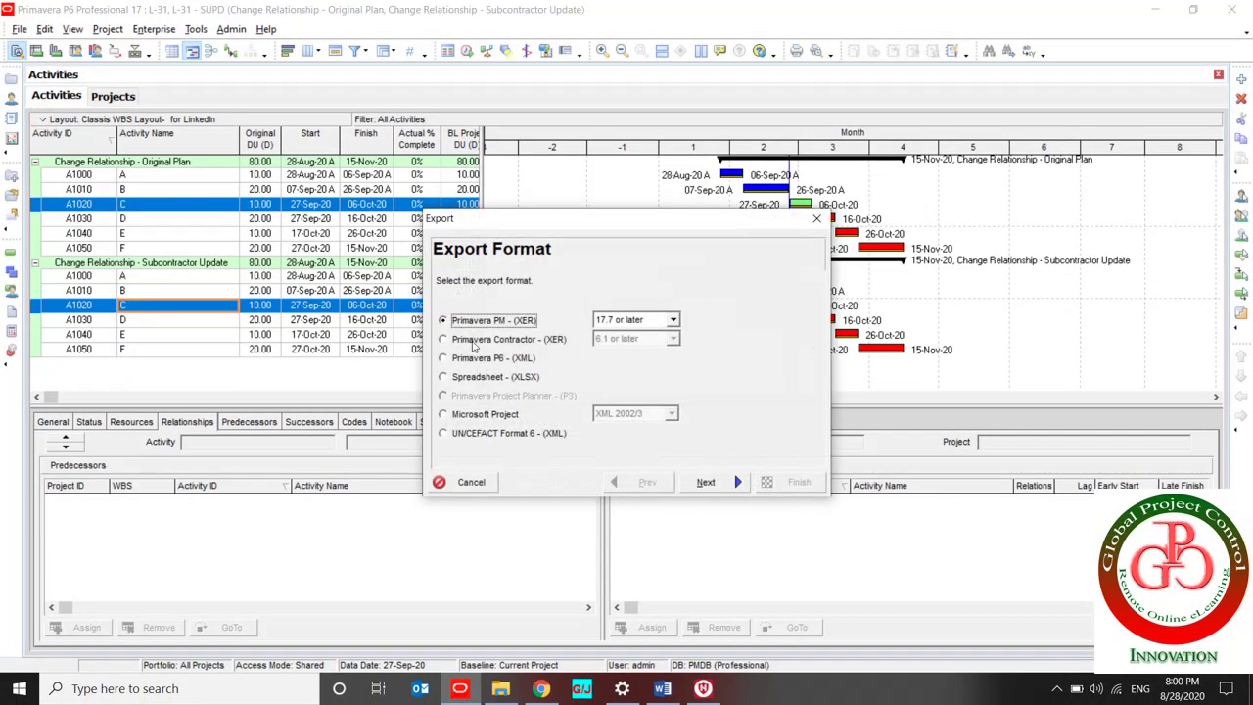
pyautogui.click(474, 378)
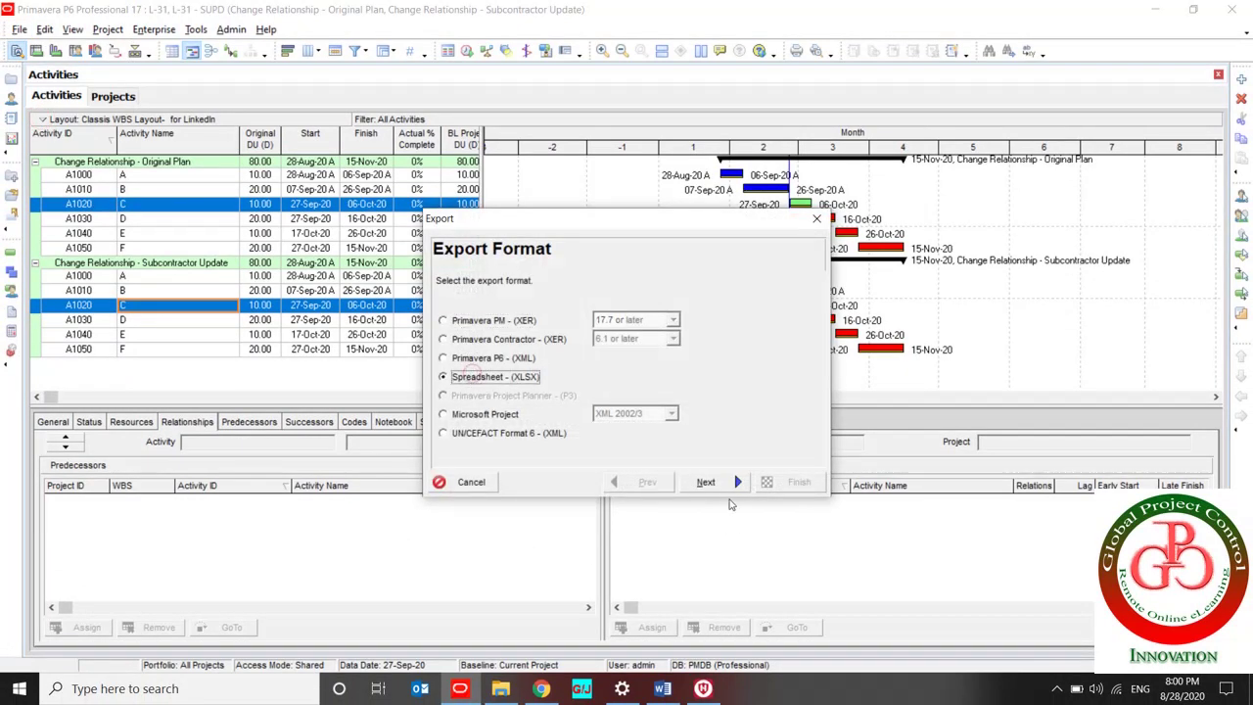
pyautogui.click(707, 482)
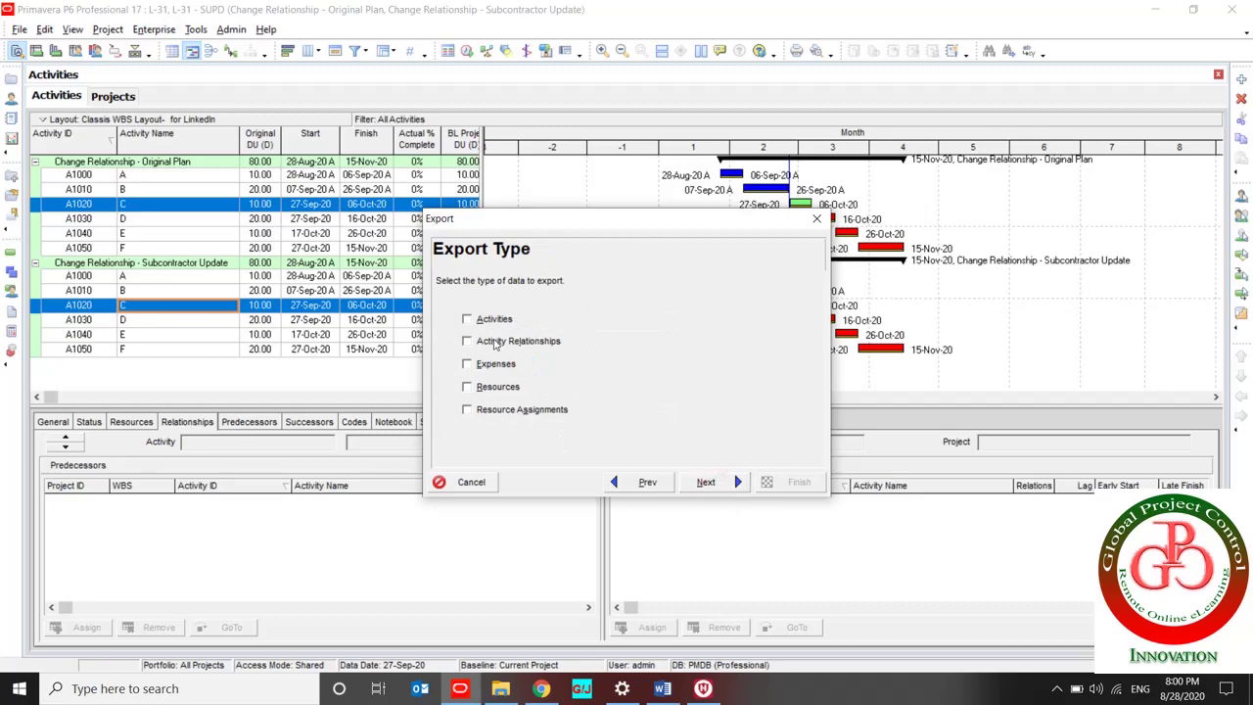
pyautogui.click(495, 342)
pyautogui.click(706, 482)
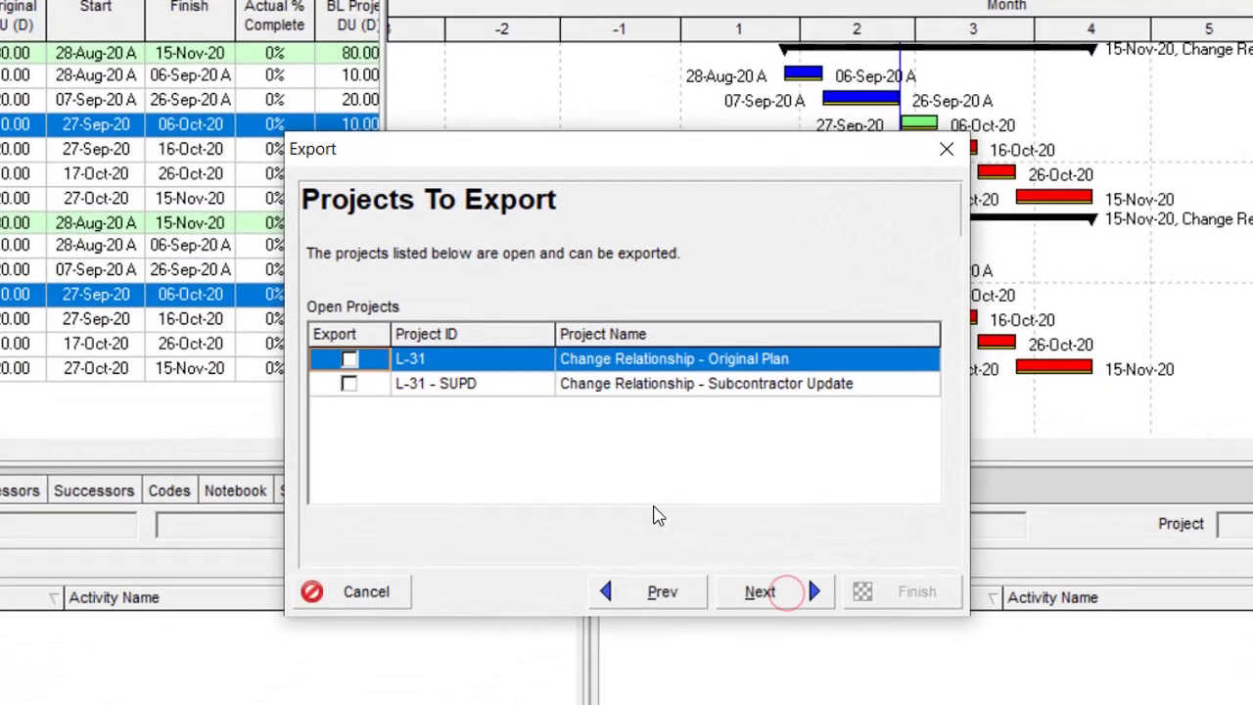
pyautogui.click(350, 384)
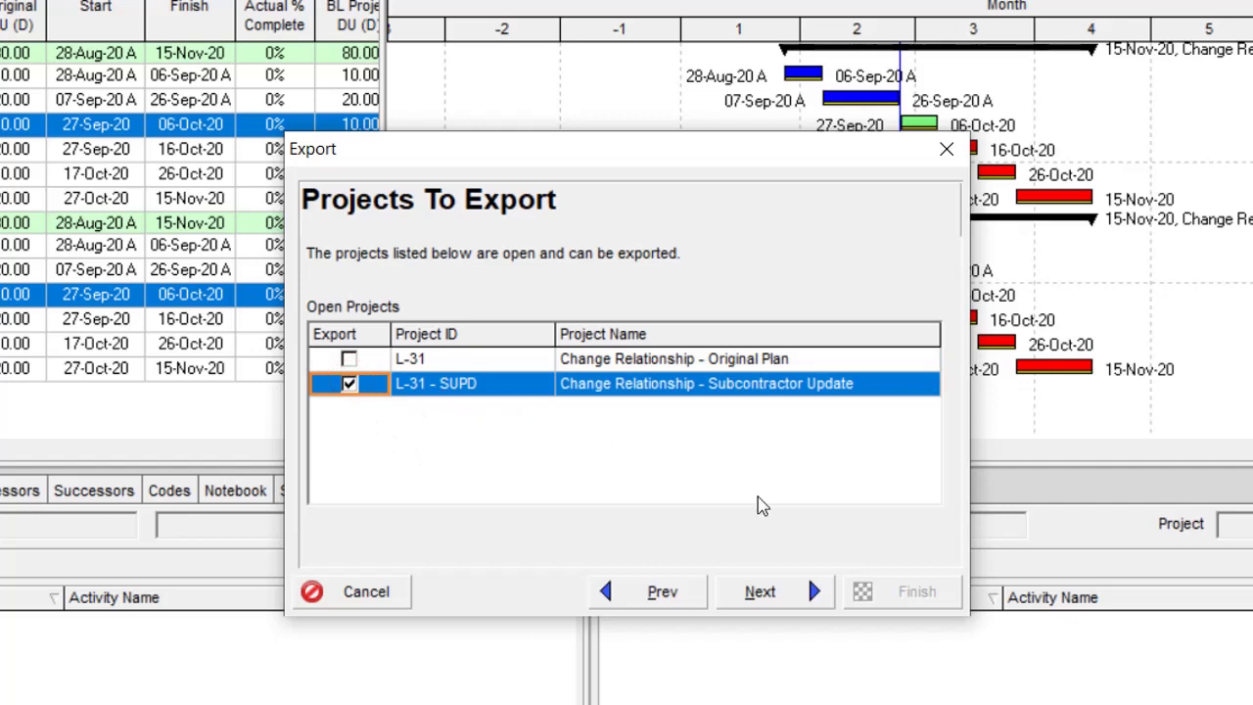
pyautogui.click(812, 591)
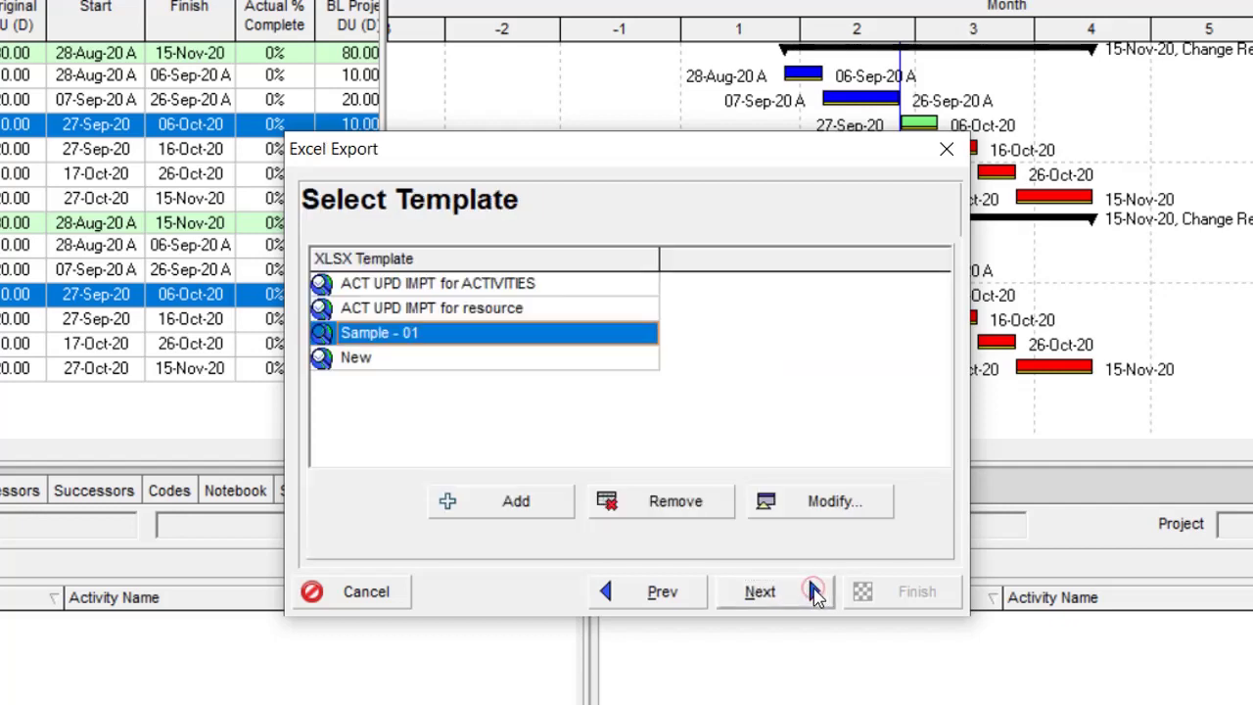
# Apply the Sample - 01 template with all columns and finish the SUPD export.
pyautogui.click(852, 505)
pyautogui.keyDown('shift'); pyautogui.click(616, 492); pyautogui.keyUp('shift')
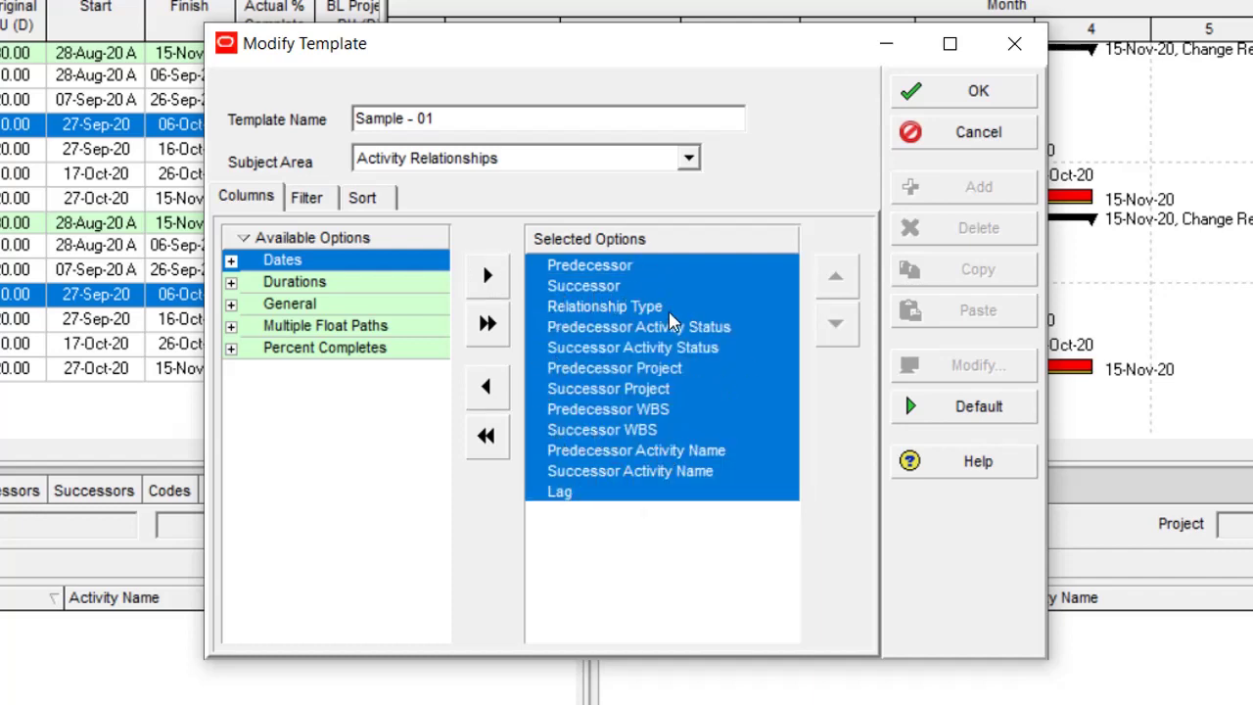
pyautogui.click(977, 90)
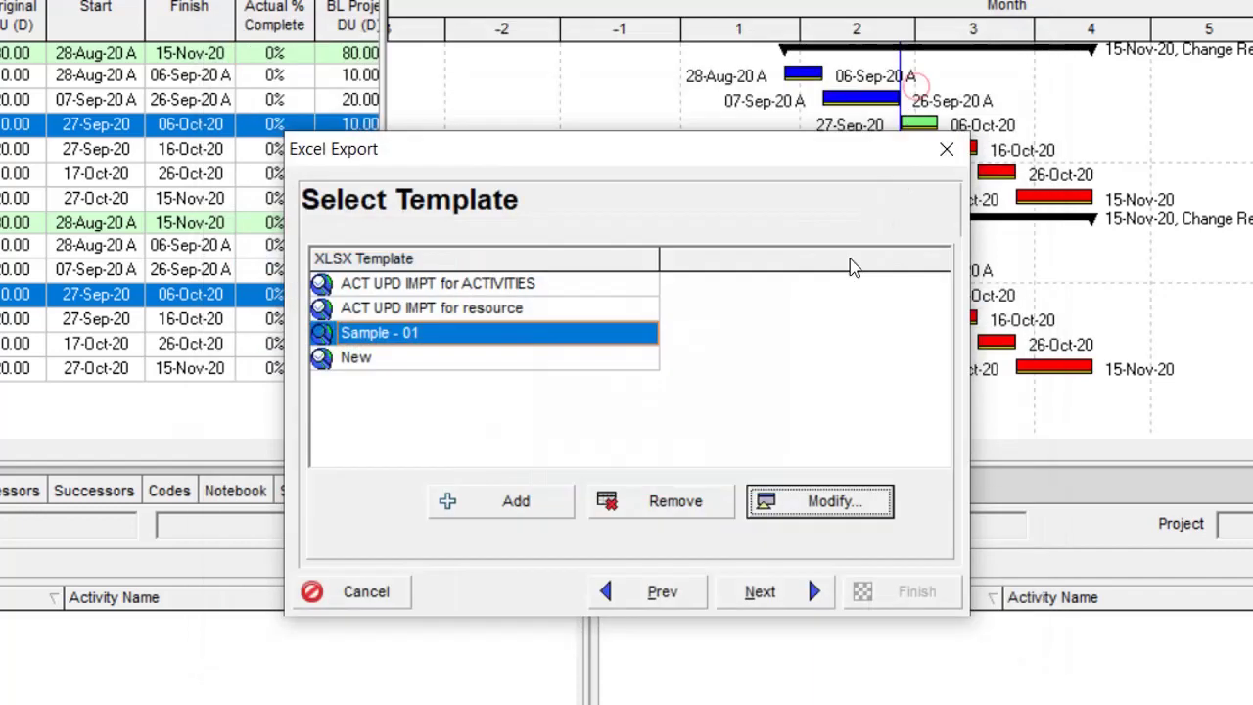
pyautogui.click(802, 599)
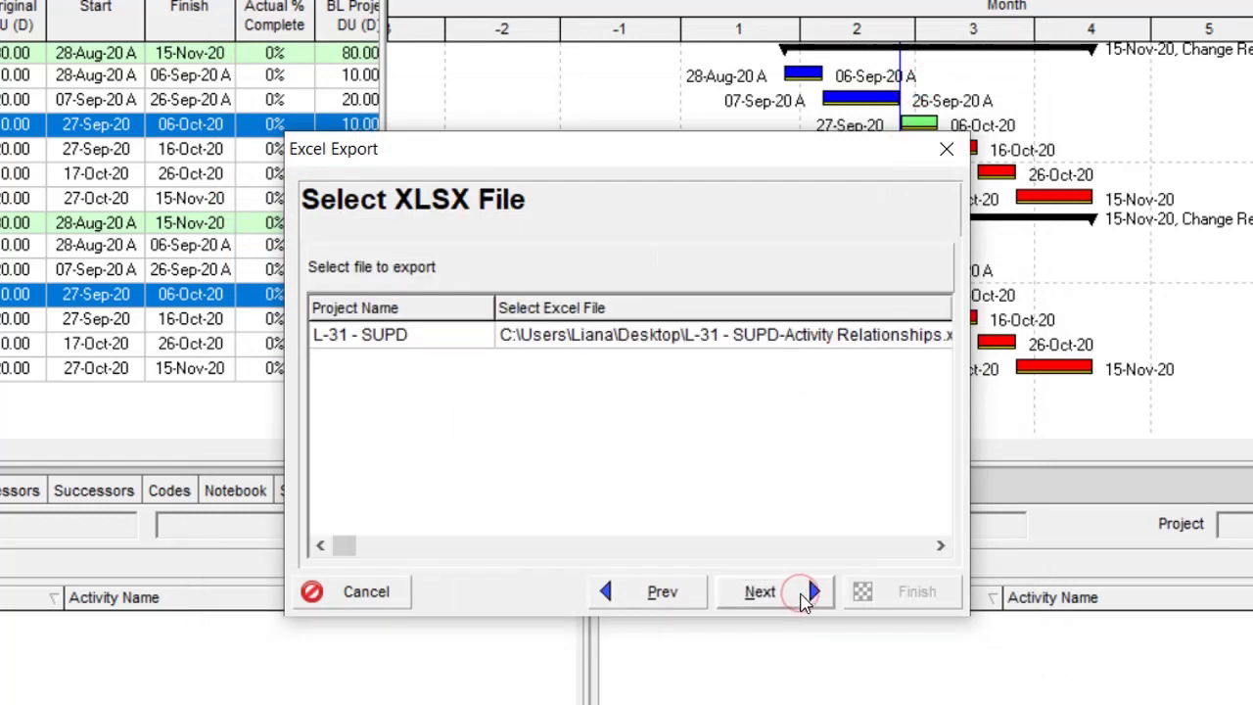
pyautogui.click(799, 597)
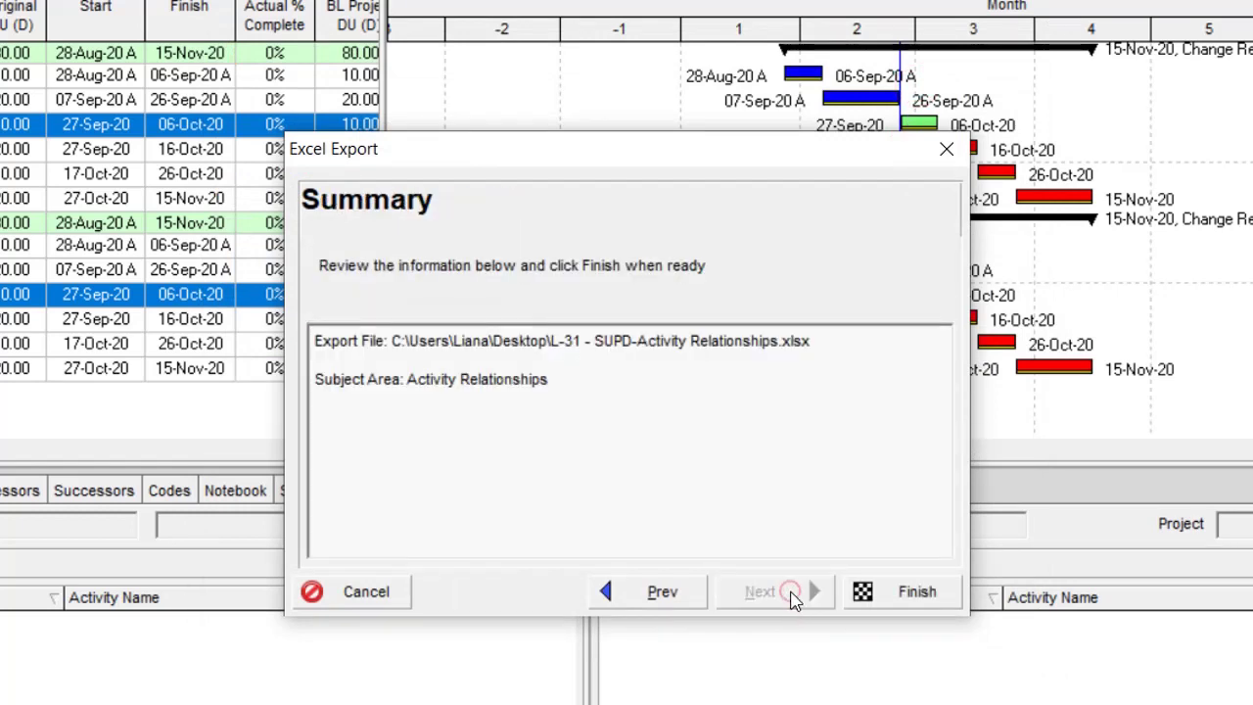
pyautogui.click(884, 593)
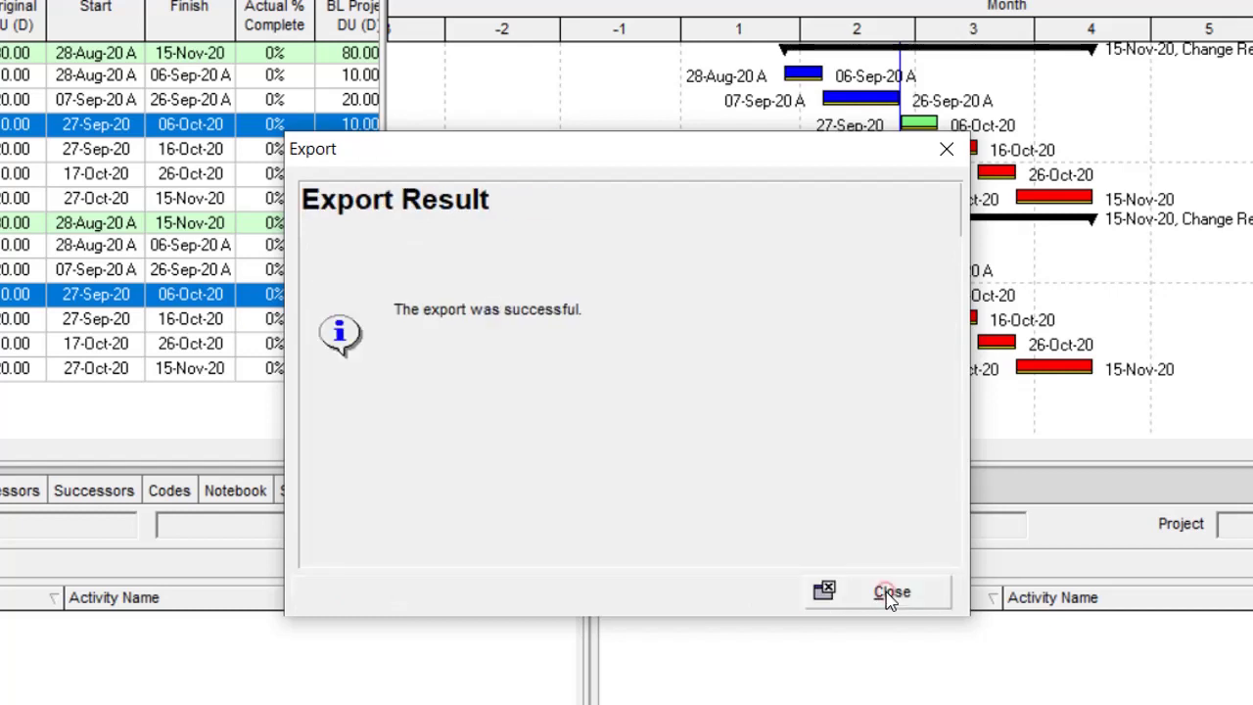
# Open 'L-31 - SUPD-Activity Relationships.xlsx' from the desktop in Excel.
pyautogui.click(886, 593)
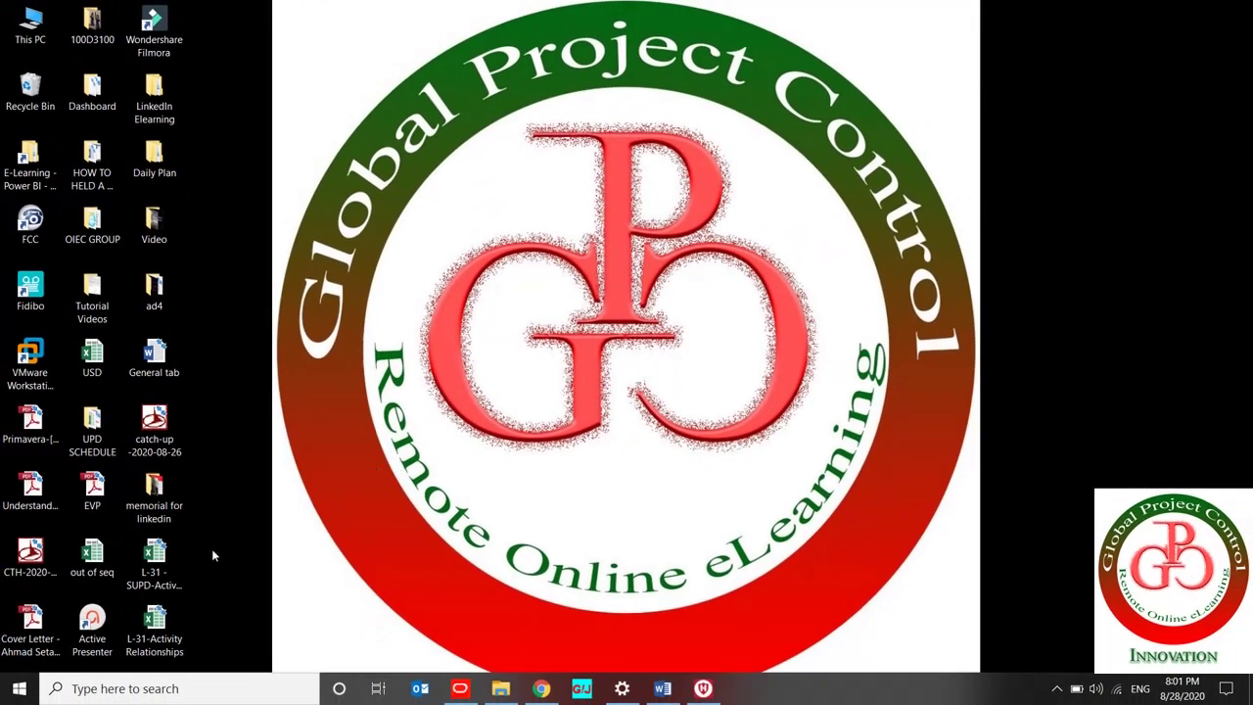
pyautogui.click(151, 566)
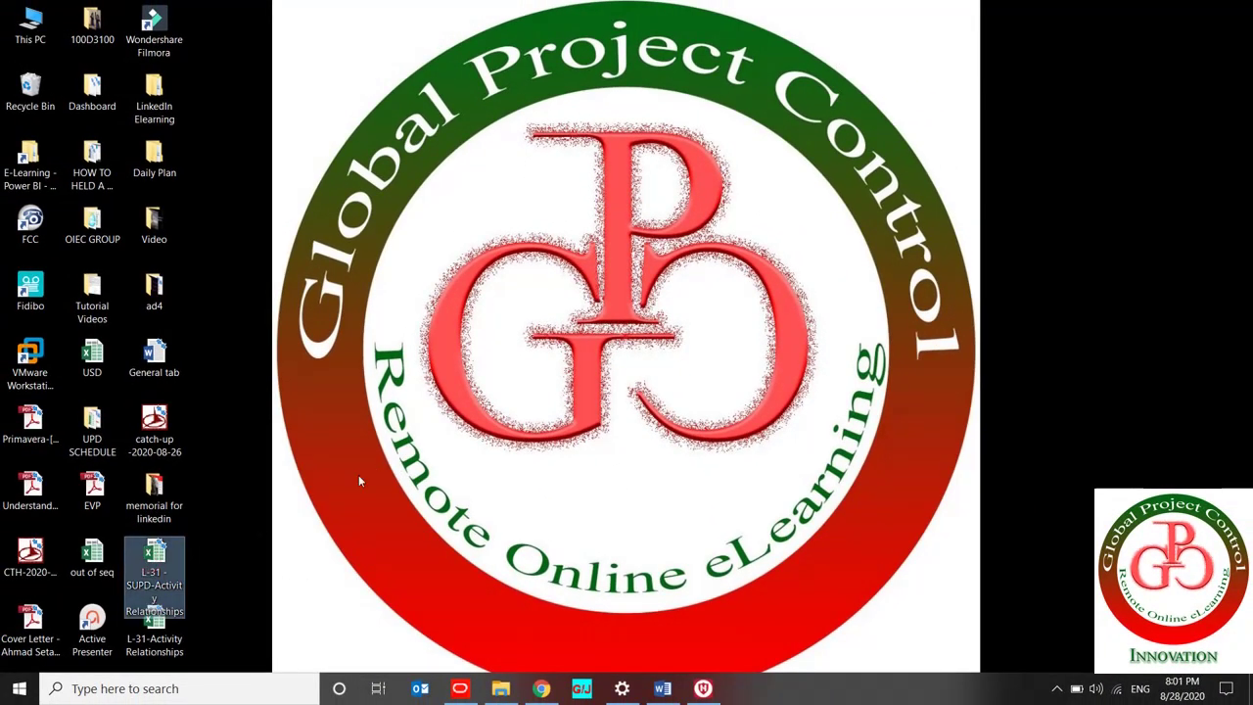
pyautogui.press('Return')
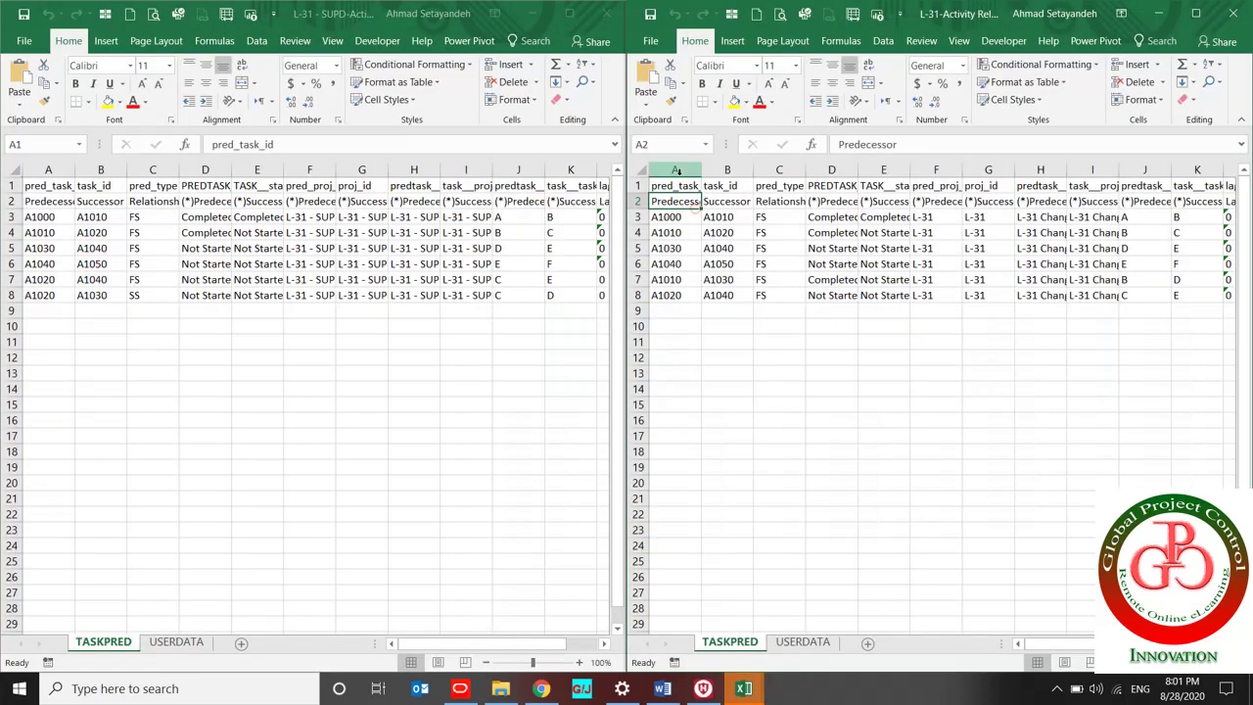
# Insert two blank columns ahead of the data in both workbooks.
pyautogui.click(676, 170)
pyautogui.keyDown('shift'); pyautogui.click(708, 171); pyautogui.keyUp('shift')
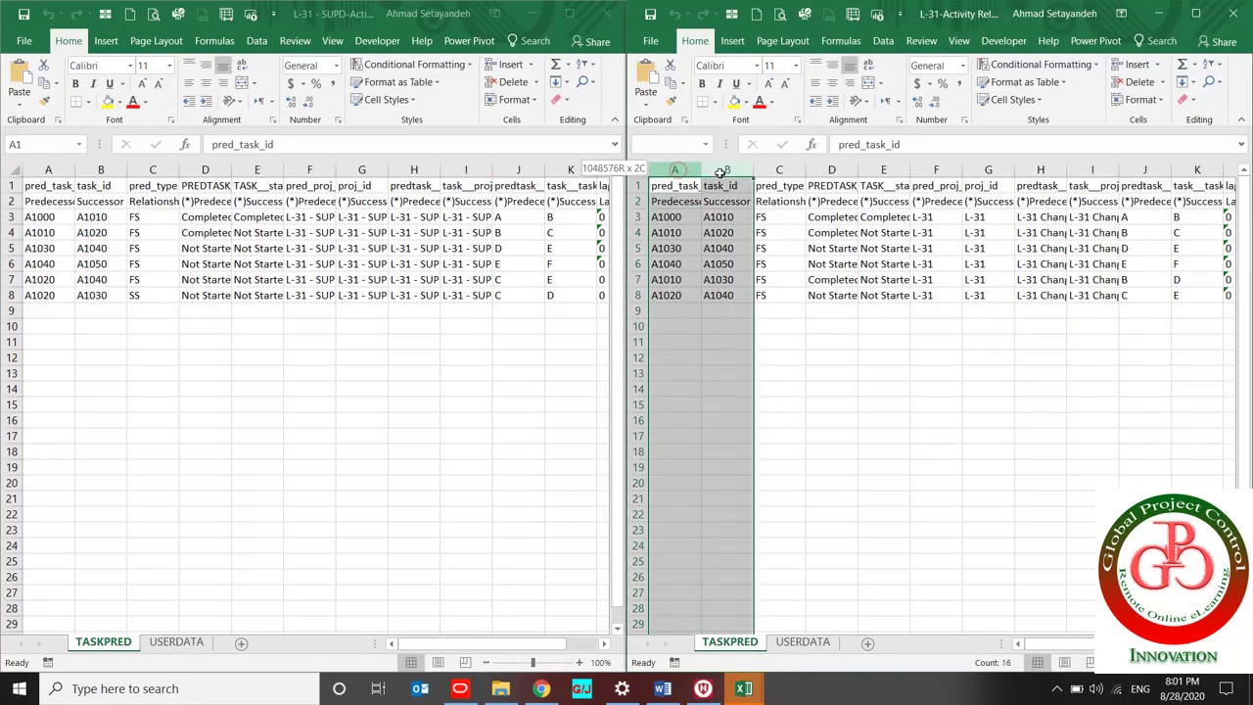
pyautogui.rightClick(688, 169)
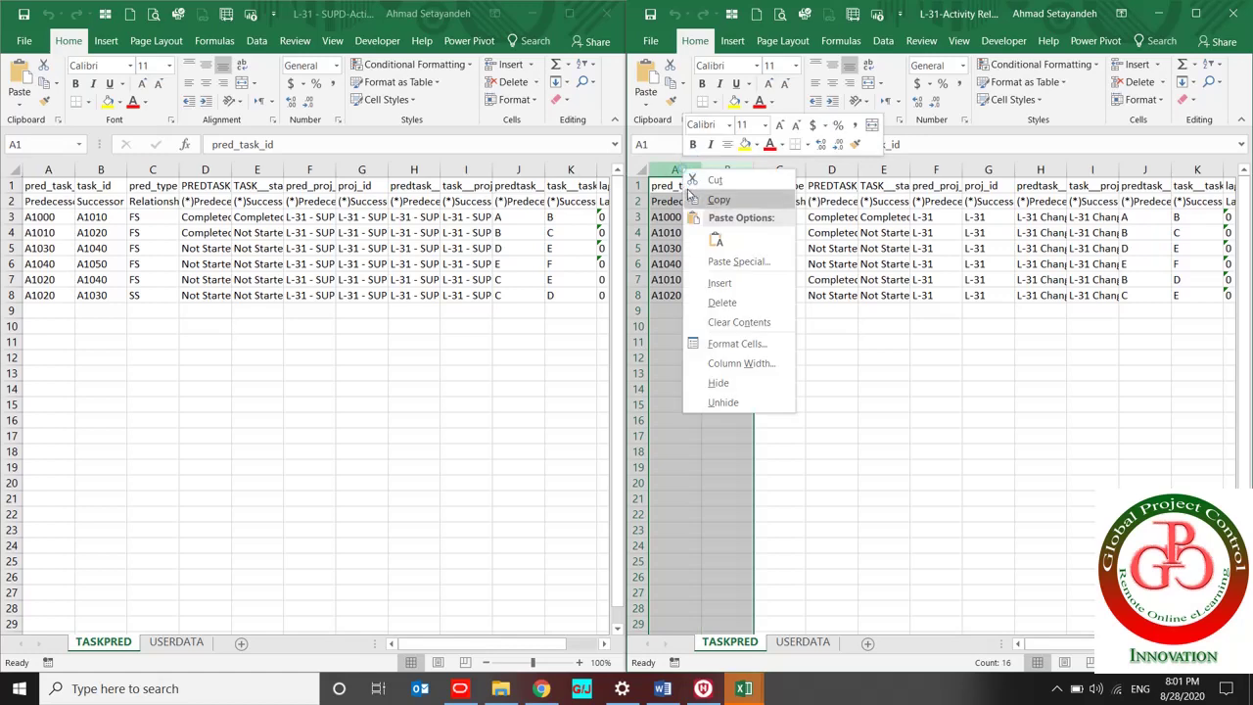
pyautogui.click(718, 282)
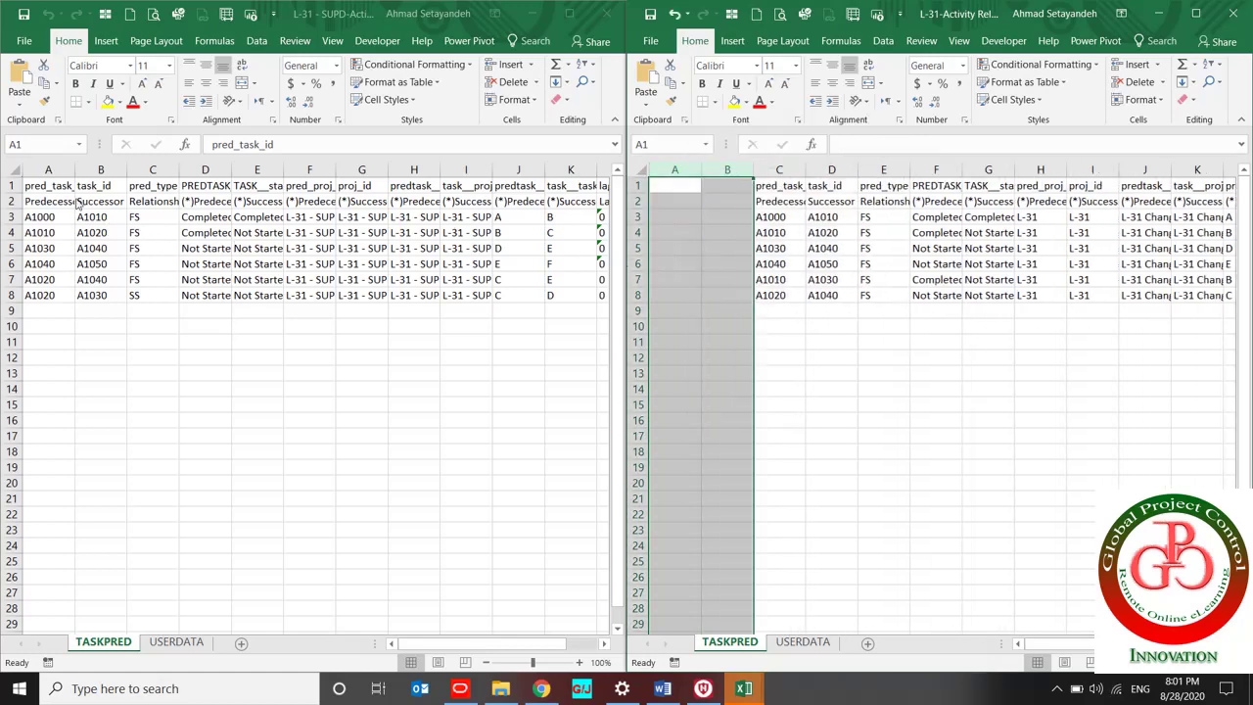
pyautogui.click(48, 170)
pyautogui.moveTo(48, 170); pyautogui.dragTo(97, 170)
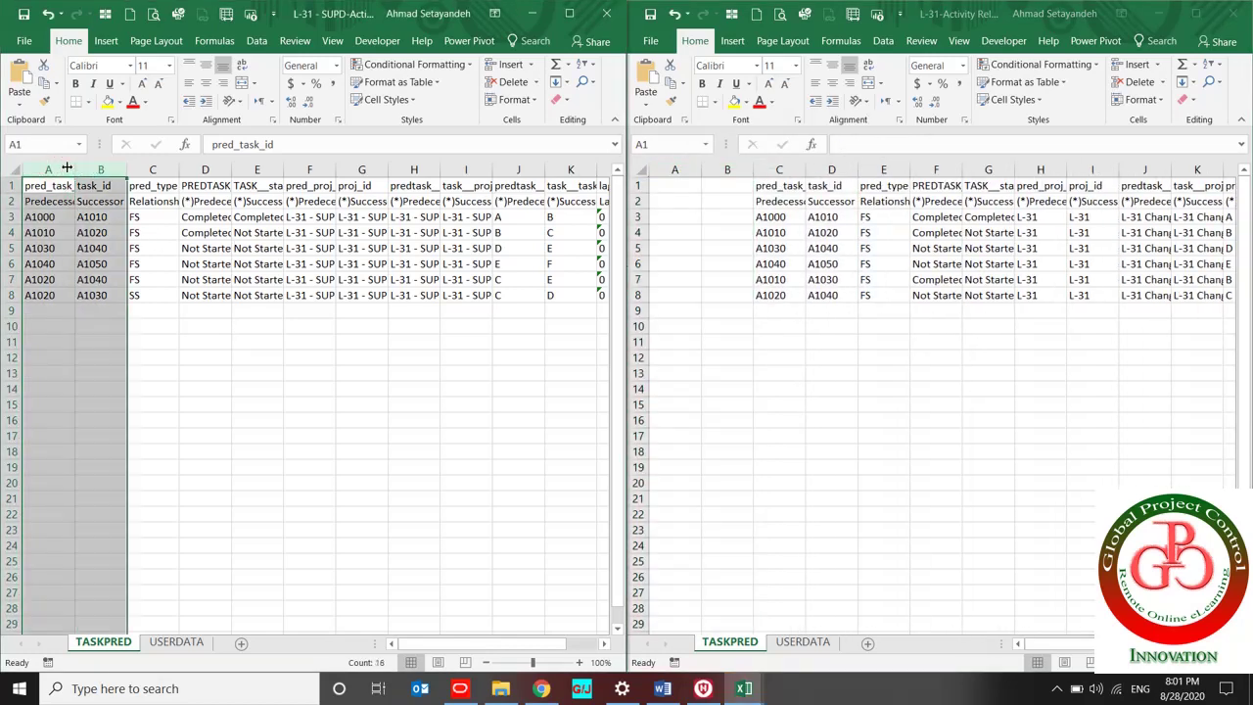
pyautogui.rightClick(62, 167)
pyautogui.click(117, 280)
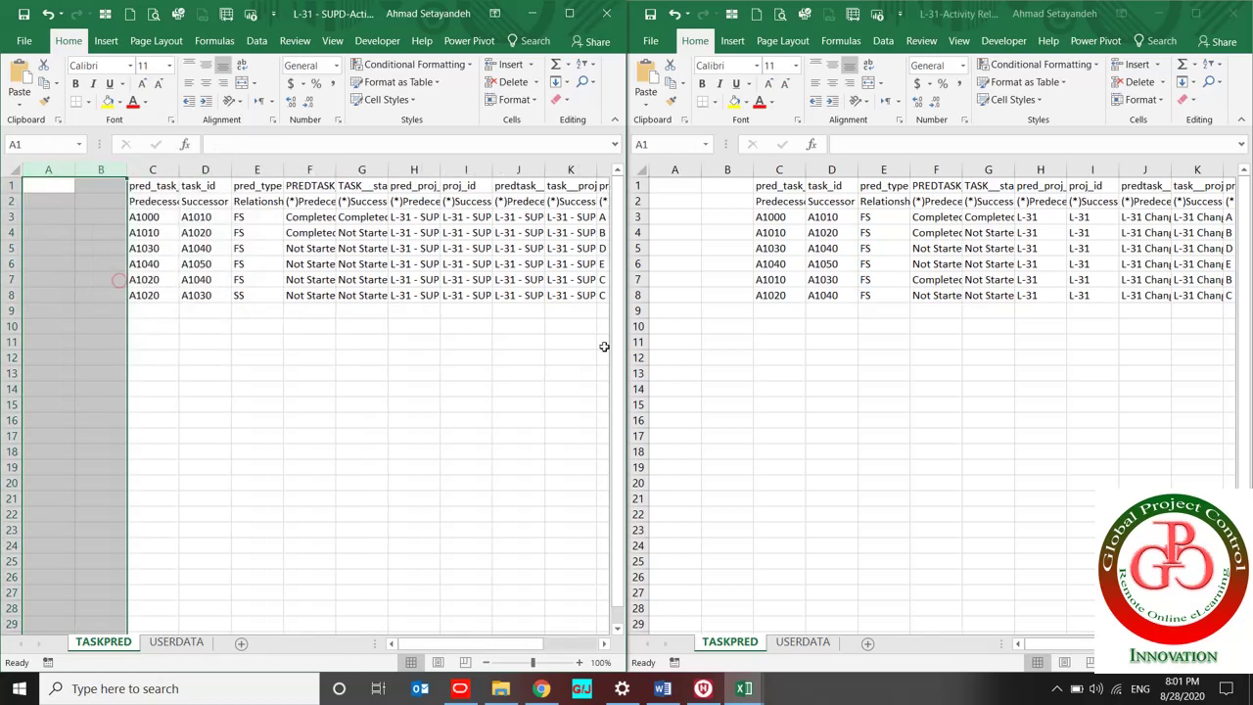
# Merge B13:B15 with '1' and C13:J15 with 'ANY CHANGES IN RELATIONSHIP', middle-aligned.
pyautogui.click(747, 202)
pyautogui.click(711, 373)
pyautogui.moveTo(713, 372); pyautogui.dragTo(729, 405)
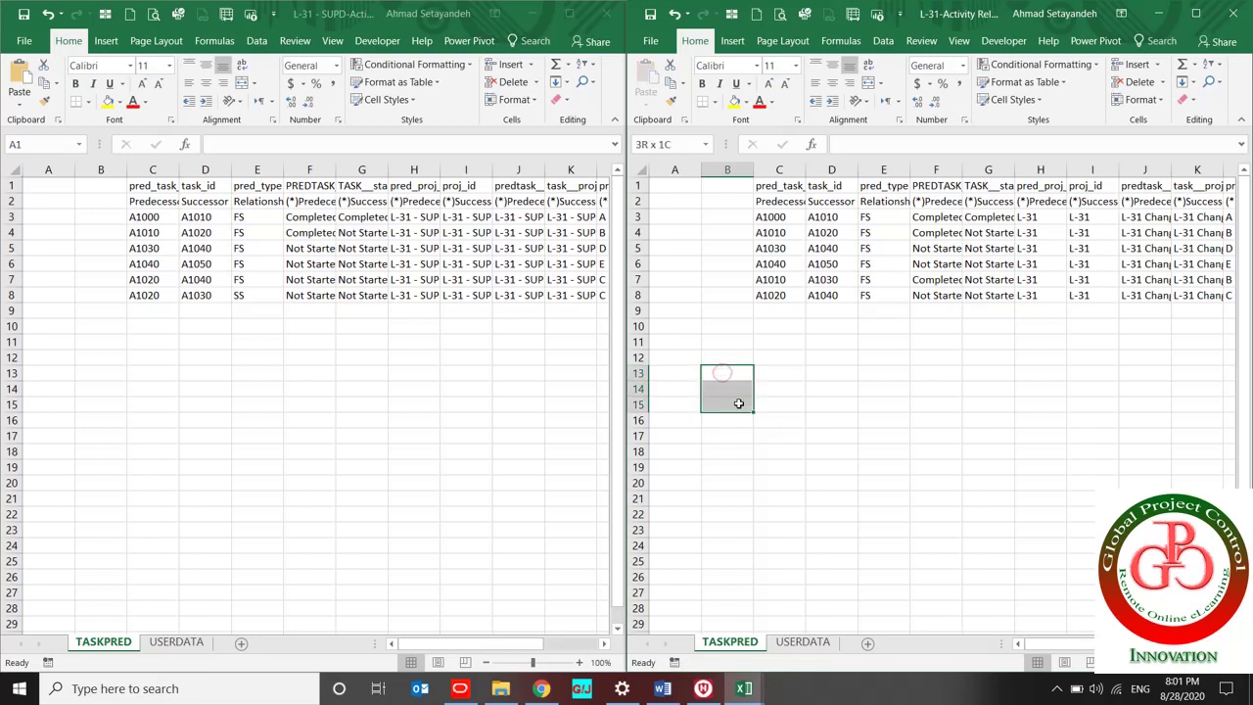
pyautogui.click(867, 84)
pyautogui.write('1')
pyautogui.moveTo(773, 373); pyautogui.dragTo(1138, 400)
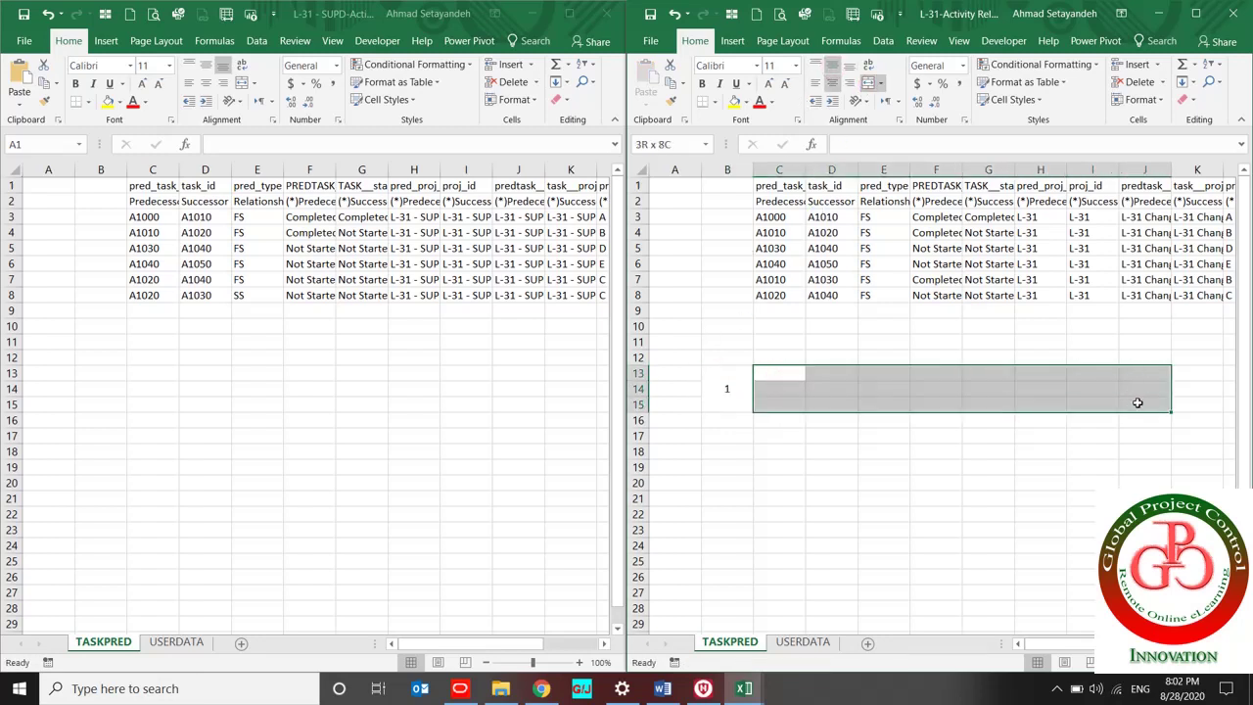
pyautogui.click(867, 84)
pyautogui.write('AN')
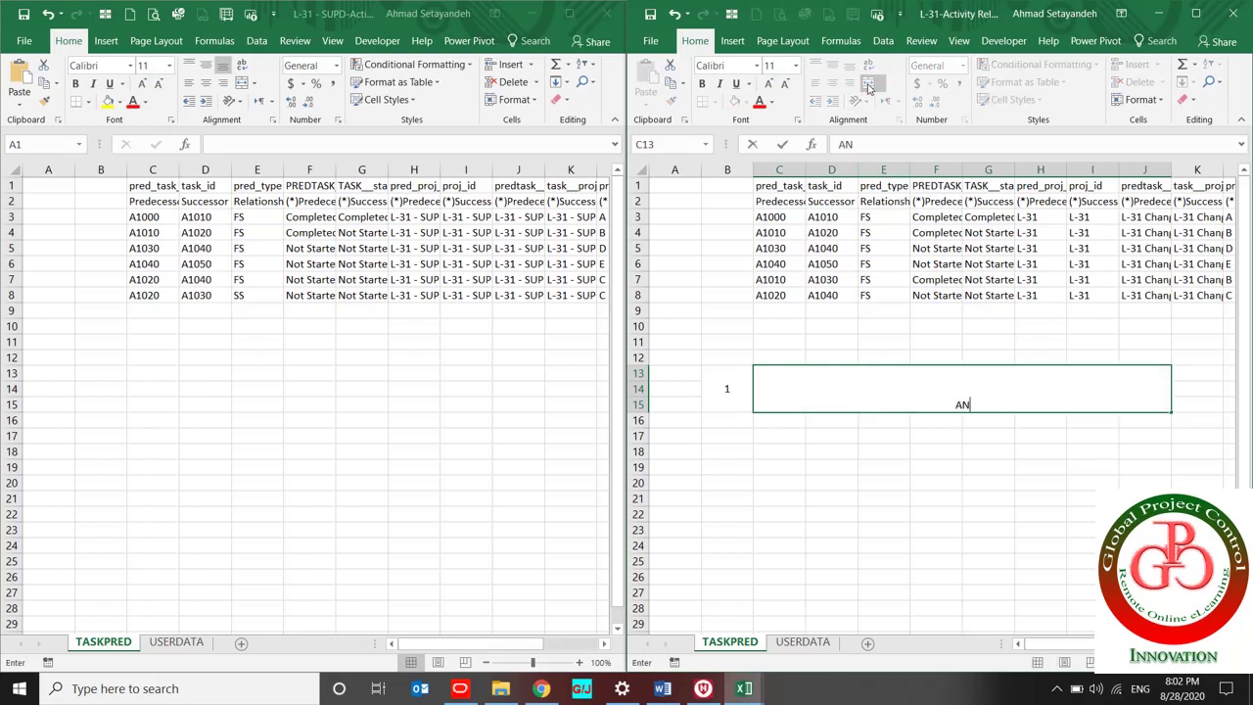
pyautogui.write('Y CHANGES')
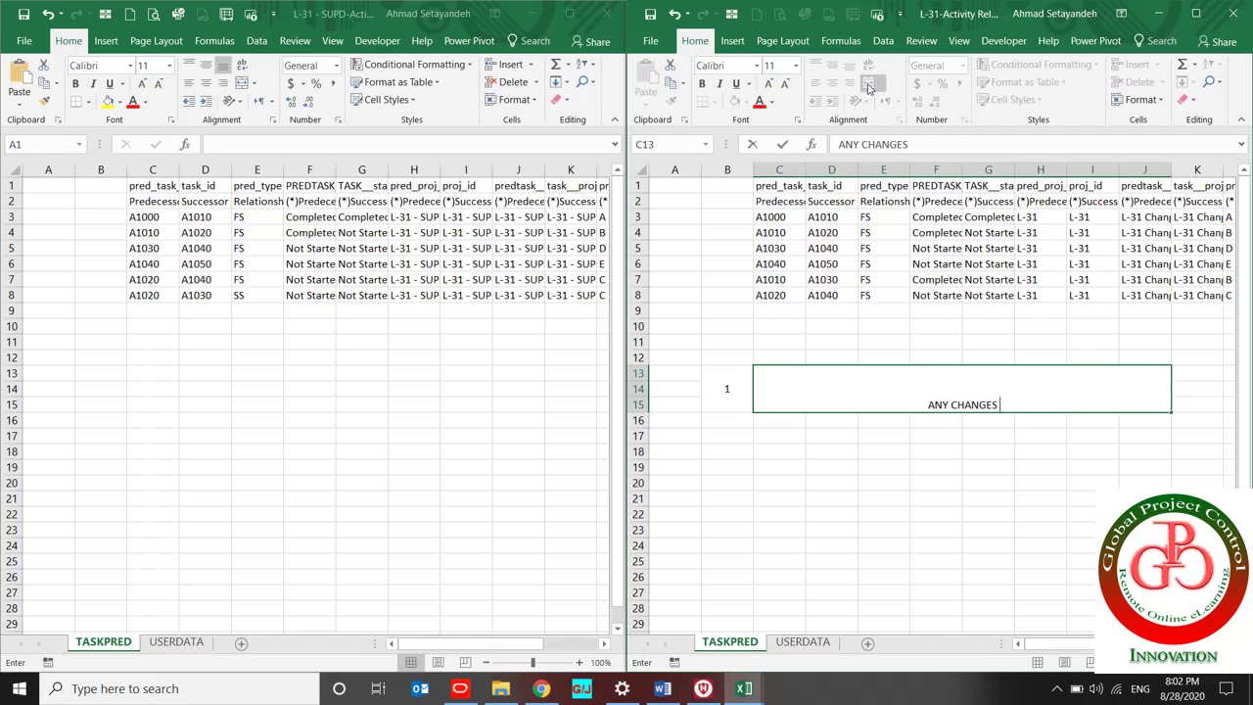
pyautogui.write(' IN RELATI')
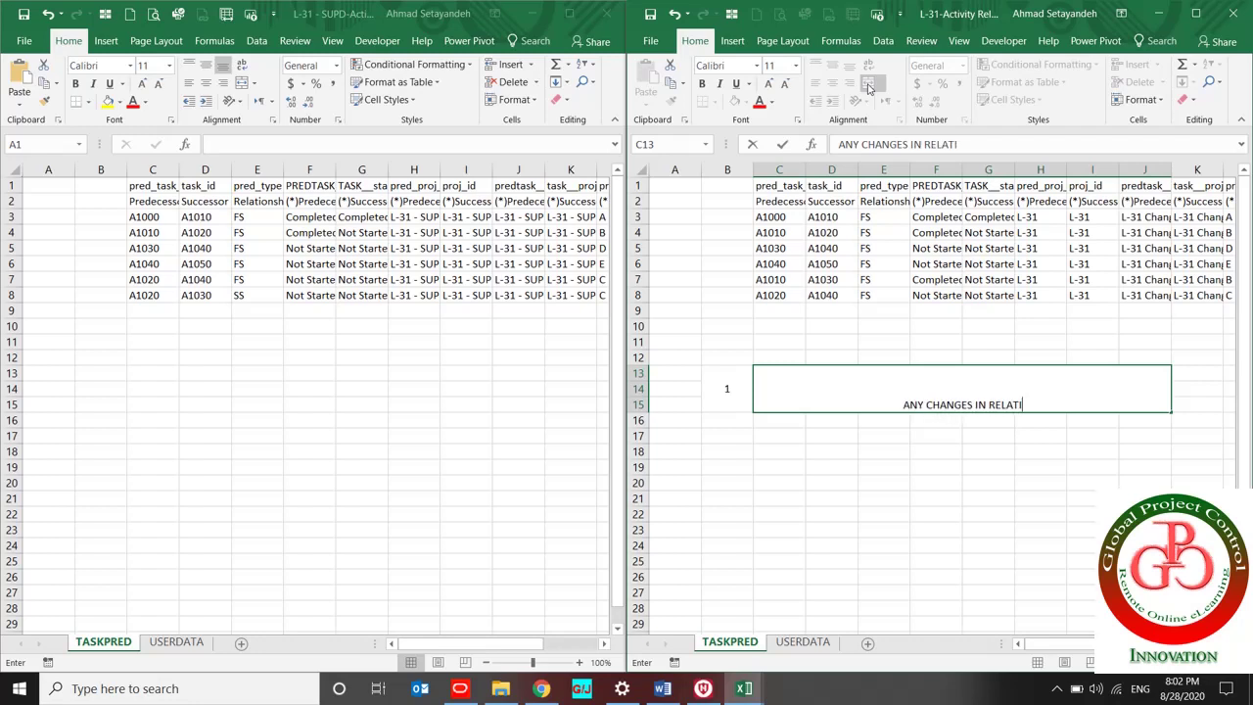
pyautogui.write('ONSHIP')
pyautogui.press('Return')
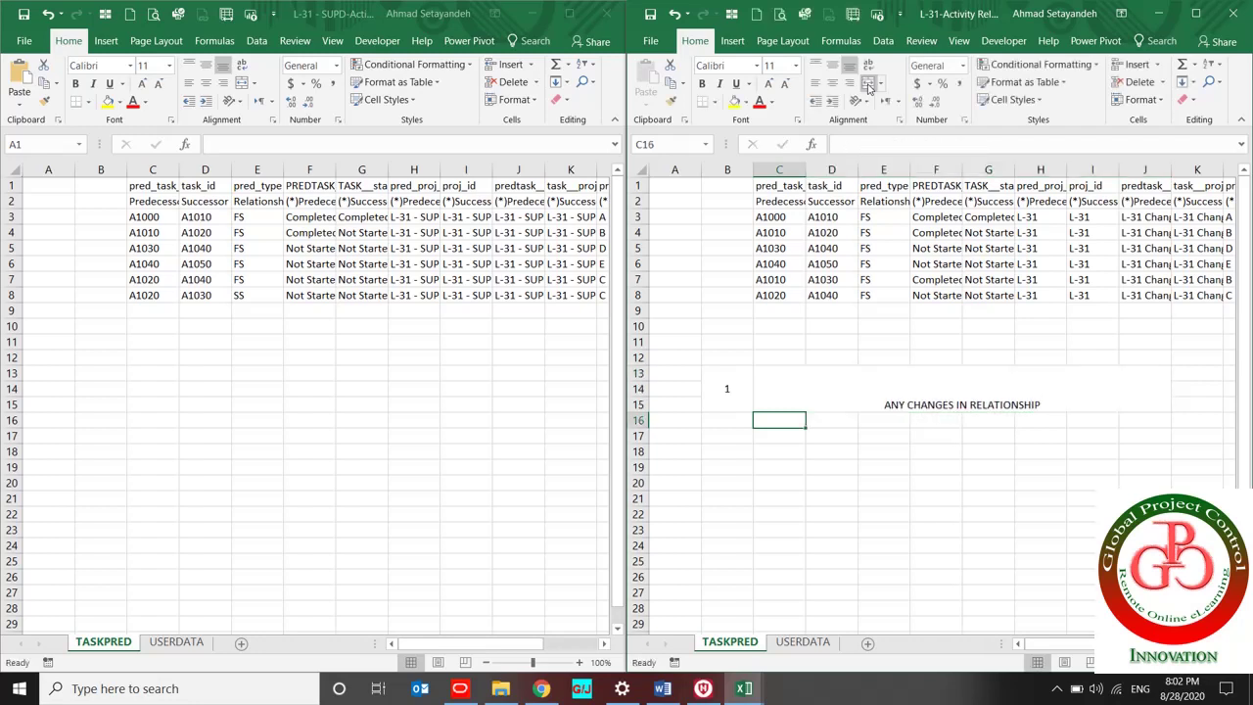
pyautogui.click(874, 407)
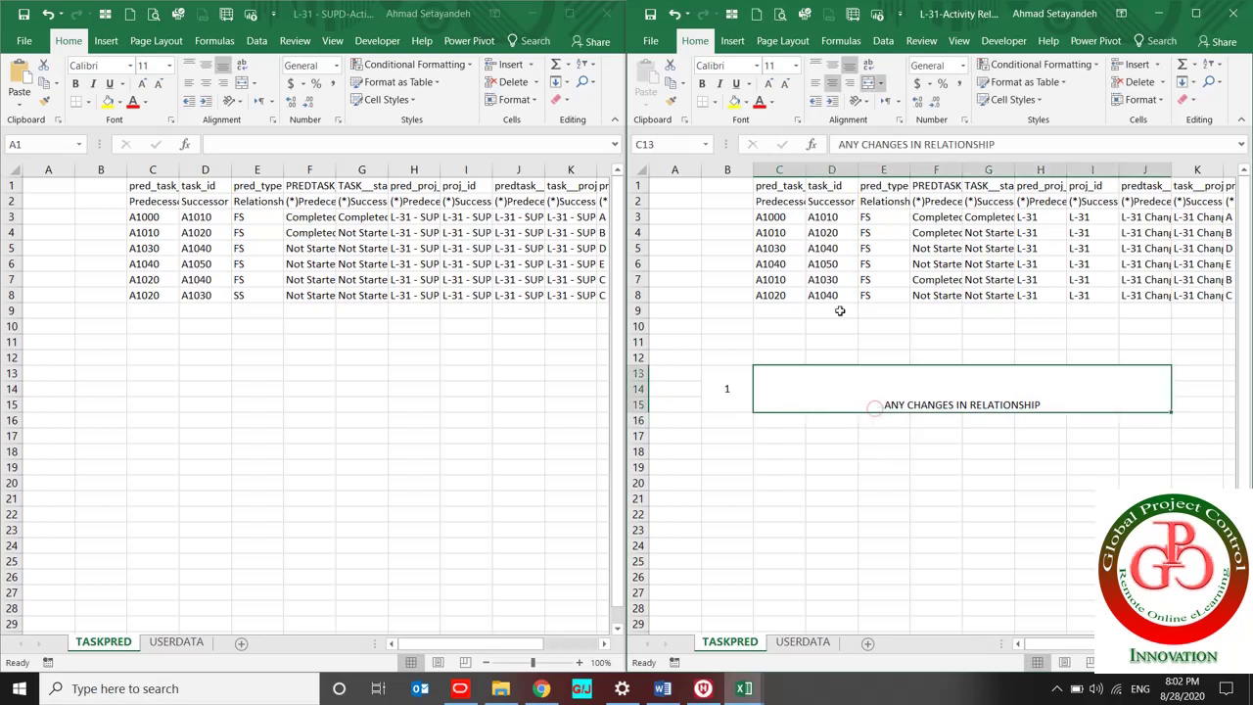
pyautogui.click(832, 66)
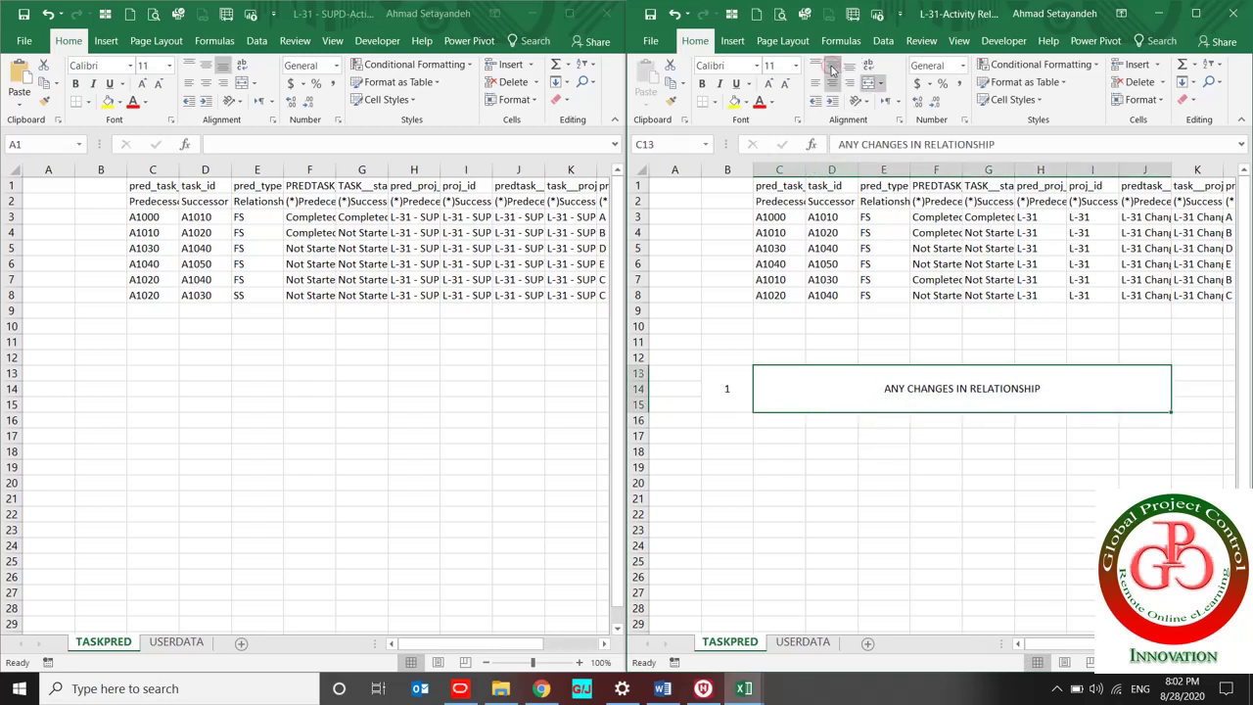
pyautogui.click(737, 217)
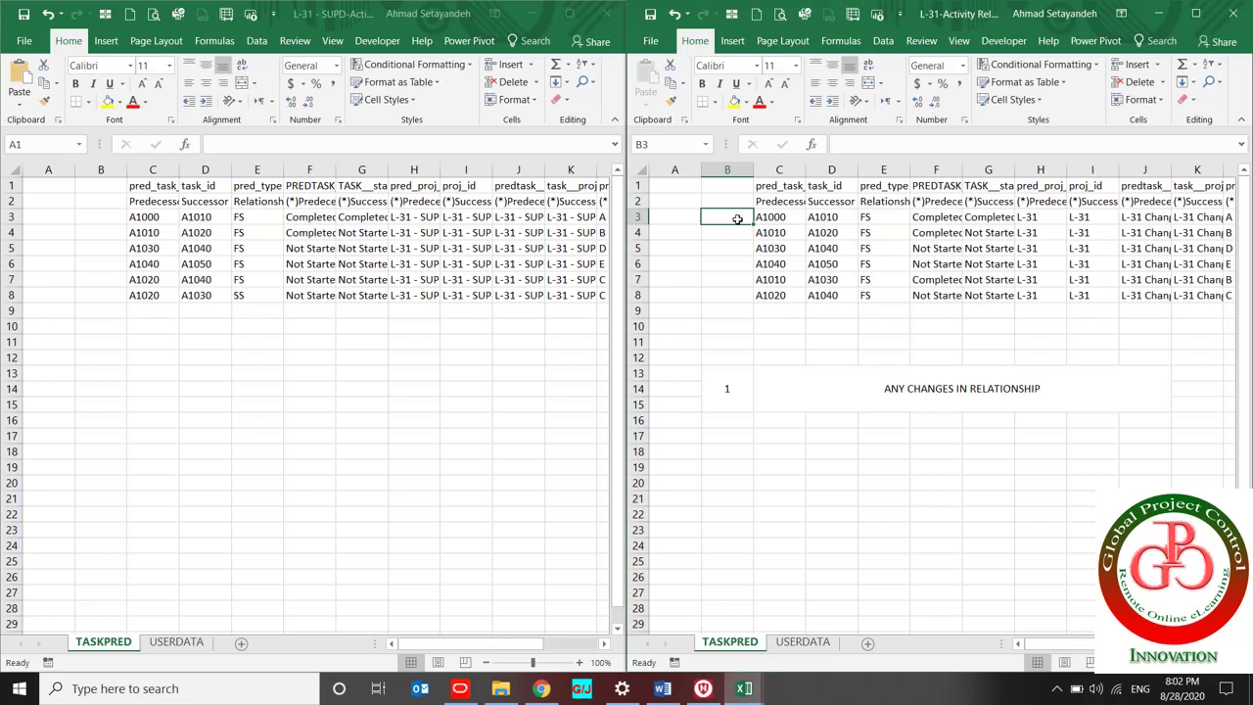
# Enter =CONCATENATE(C3,D3) in B3, correcting the mistaken D30 reference.
pyautogui.write('=')
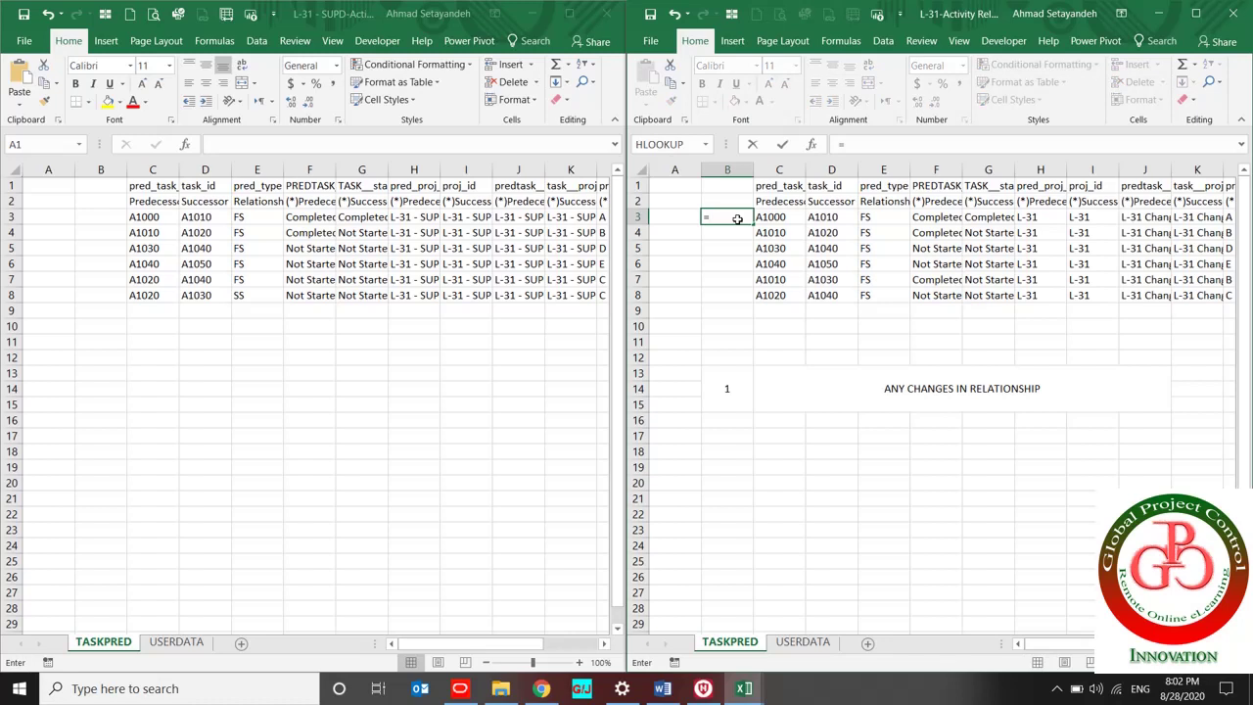
pyautogui.write('conc')
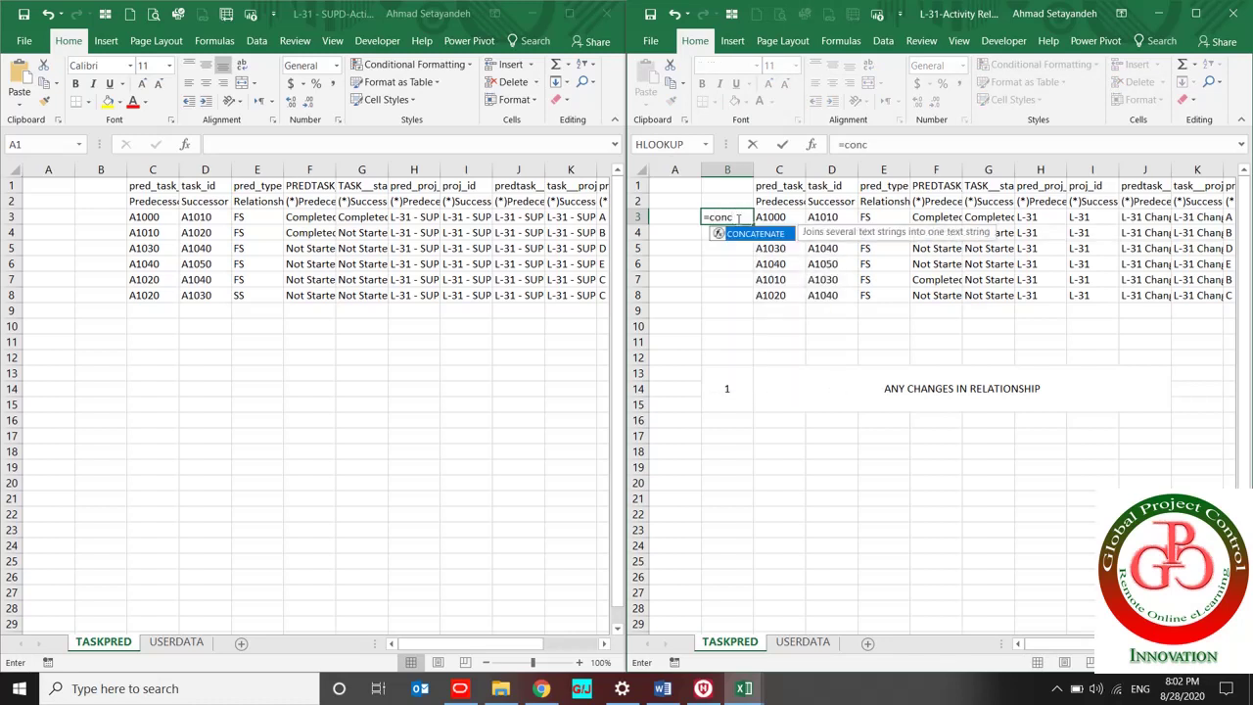
pyautogui.doubleClick(744, 237)
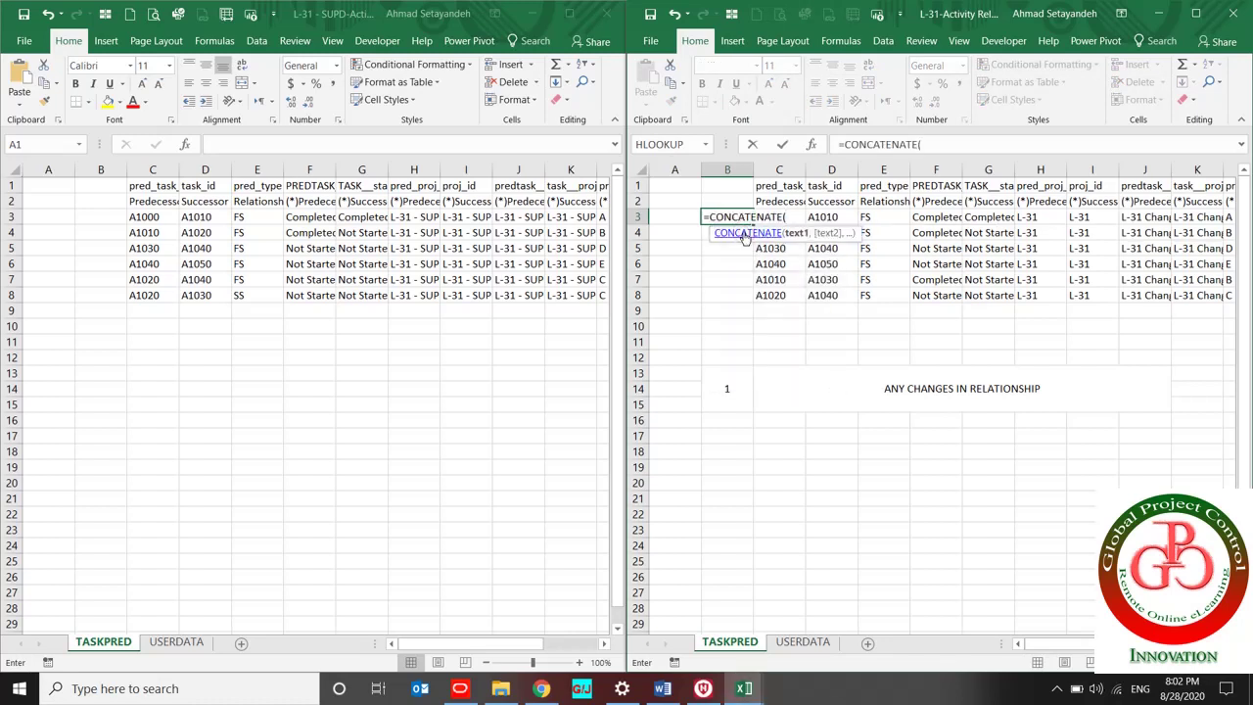
pyautogui.press('Right')
pyautogui.write(',')
pyautogui.press('Right')
pyautogui.press('Right')
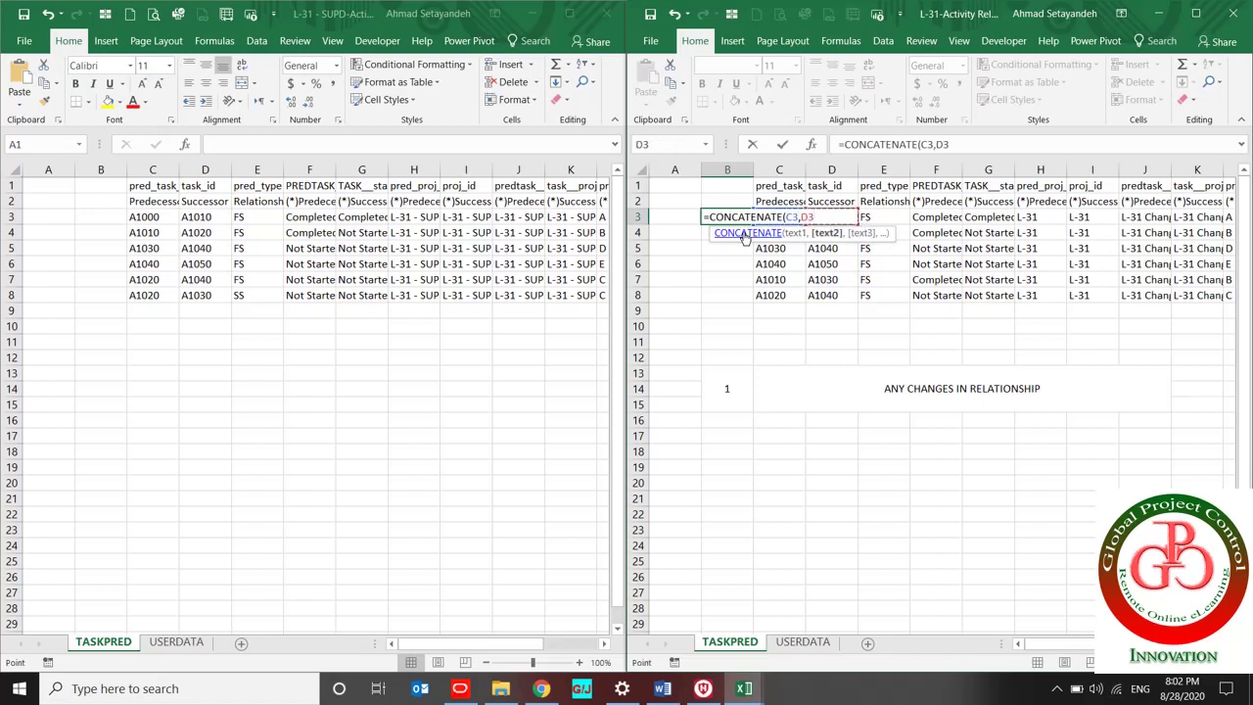
pyautogui.write('0')
pyautogui.press('Return')
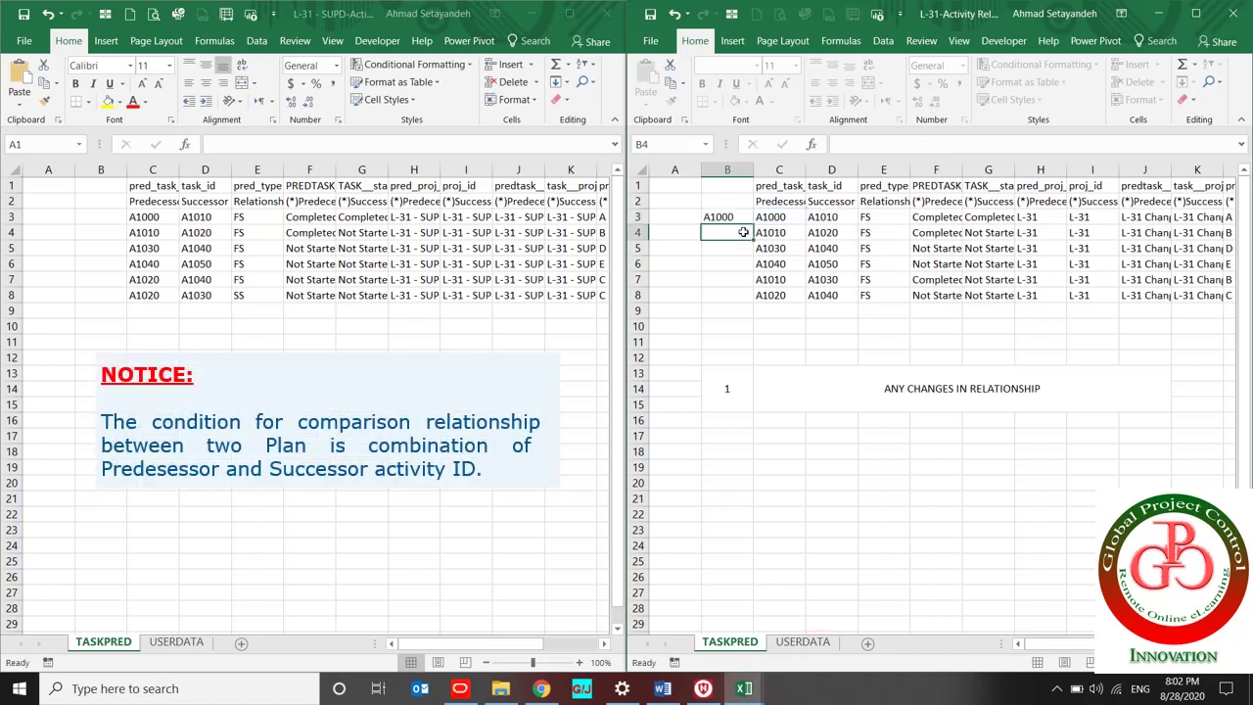
pyautogui.click(724, 217)
pyautogui.click(975, 144)
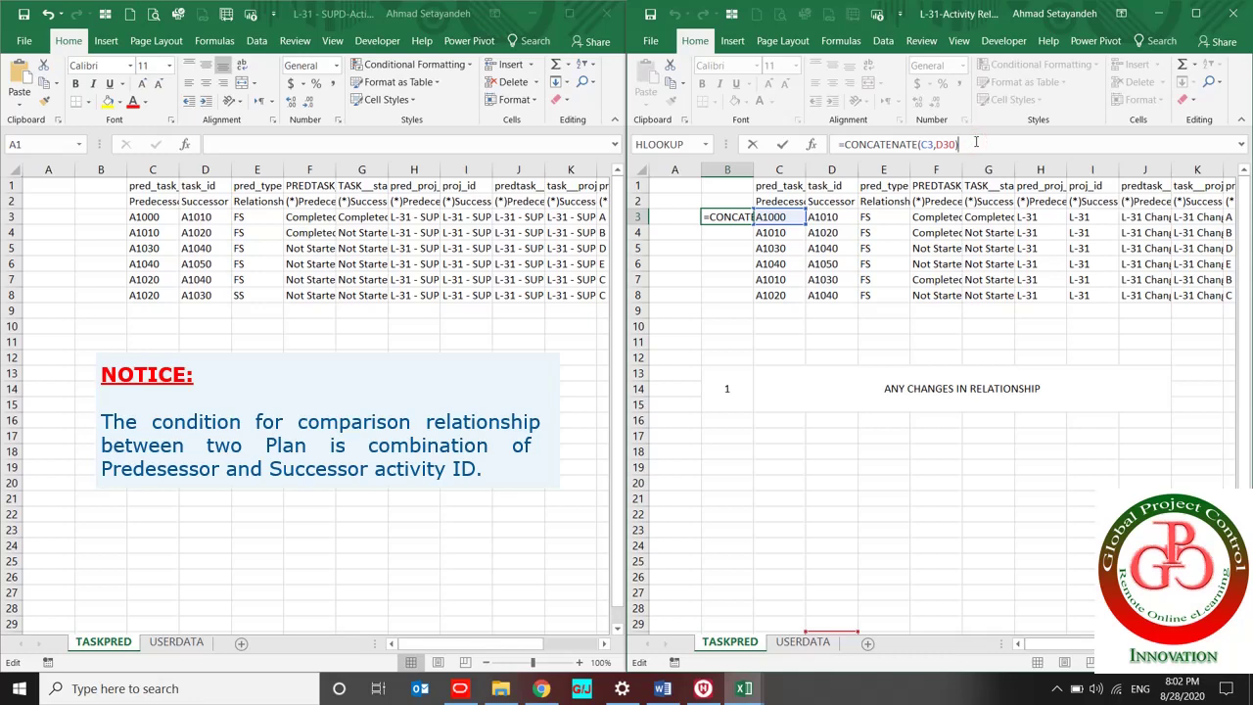
pyautogui.press('BackSpace')
pyautogui.press('BackSpace')
pyautogui.press('BackSpace')
pyautogui.press('BackSpace')
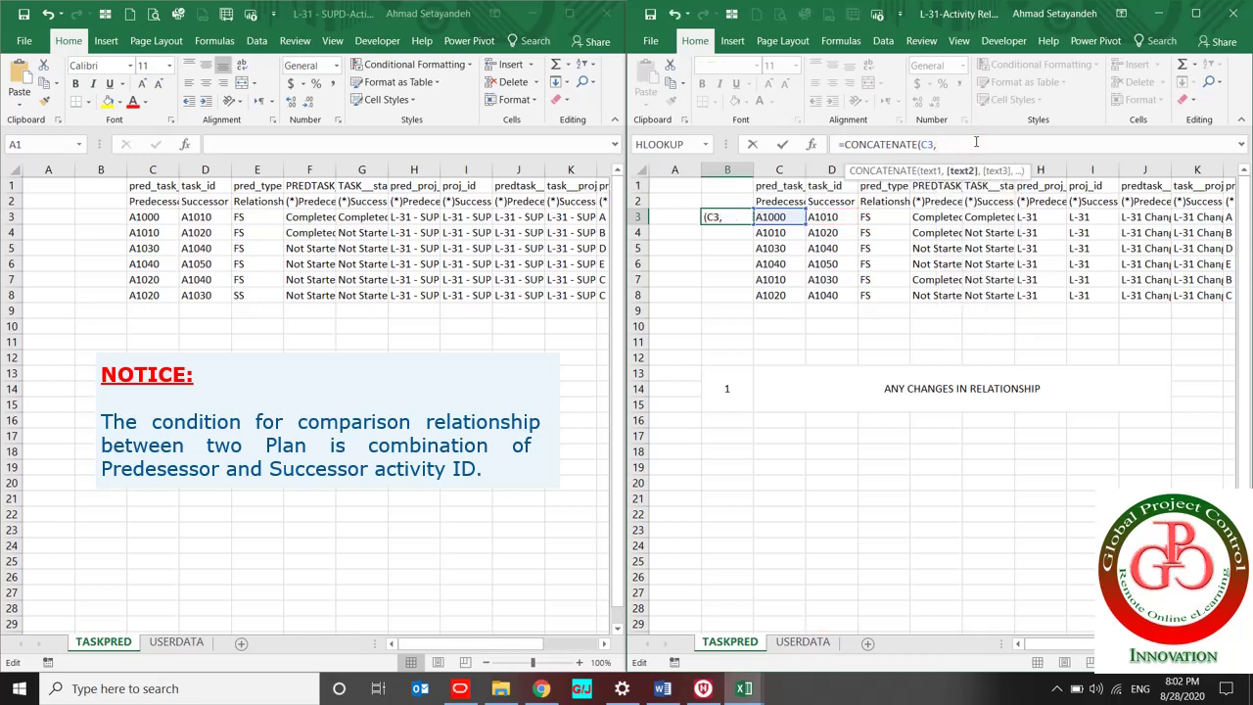
pyautogui.click(844, 217)
pyautogui.press('Return')
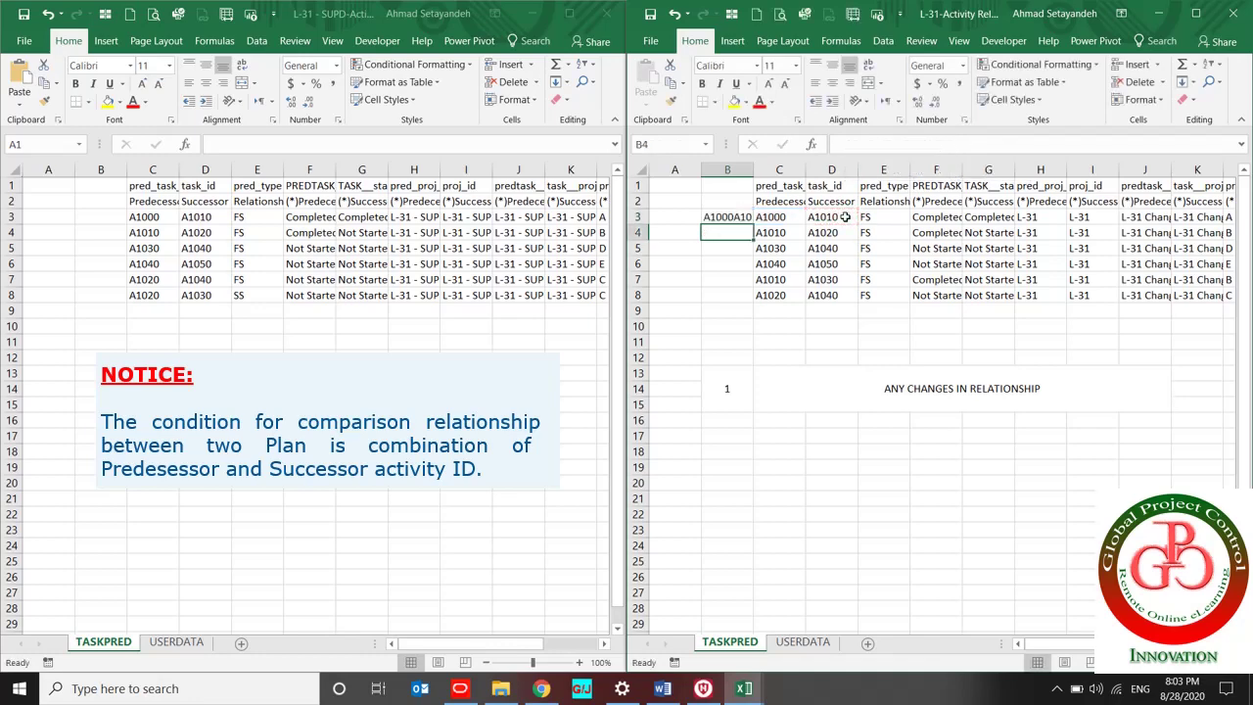
# Fill the formula down to B8 and paste it into B3:B8 of the left workbook.
pyautogui.click(727, 217)
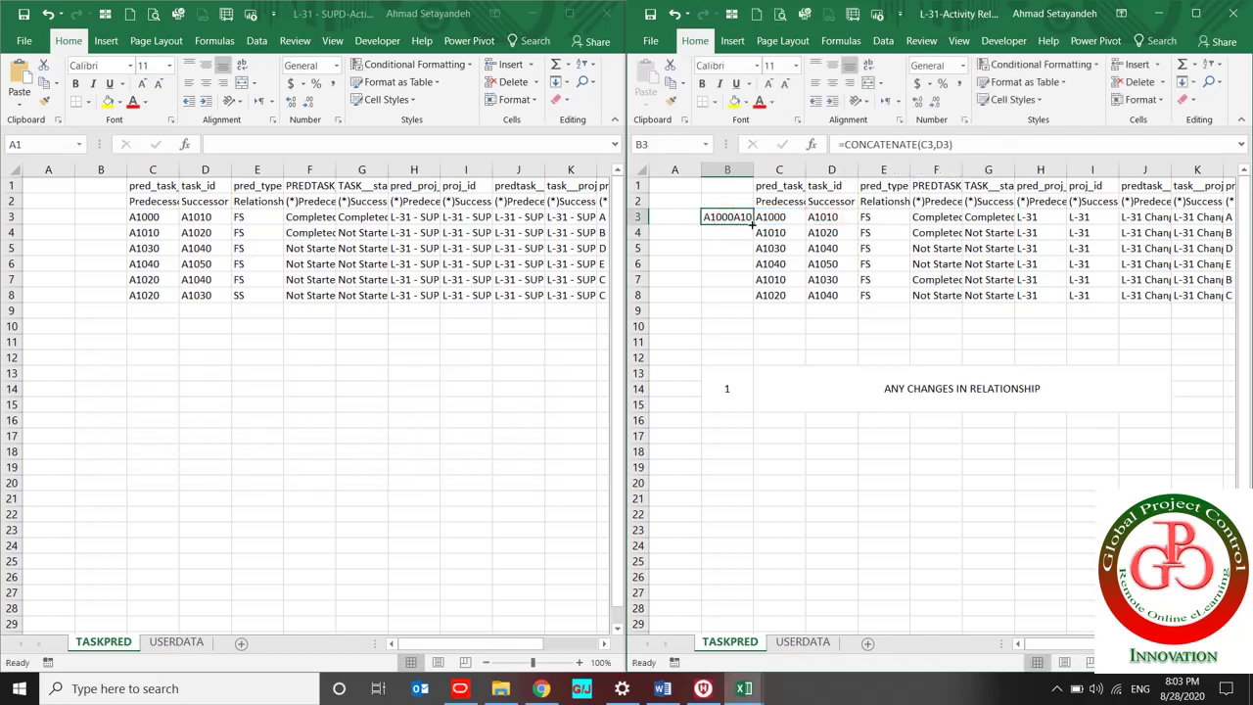
pyautogui.moveTo(754, 224); pyautogui.dragTo(754, 302)
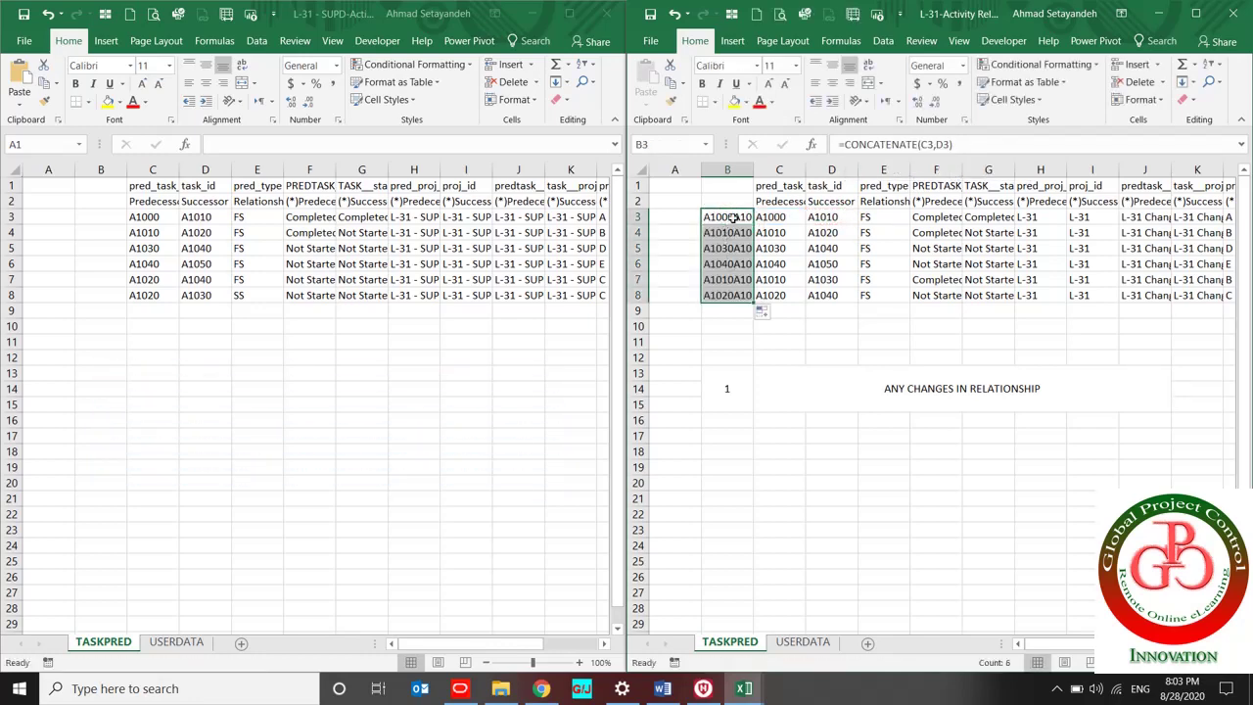
pyautogui.hotkey('ctrl', 'c')
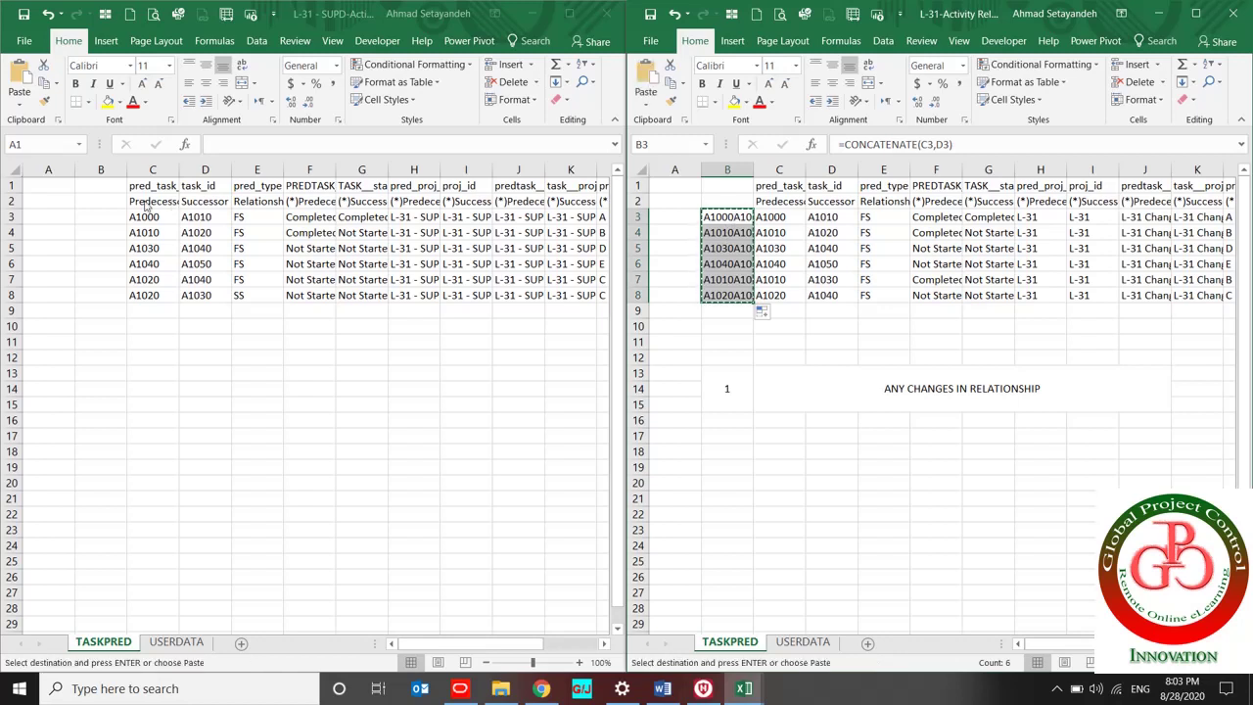
pyautogui.click(115, 216)
pyautogui.hotkey('ctrl', 'v')
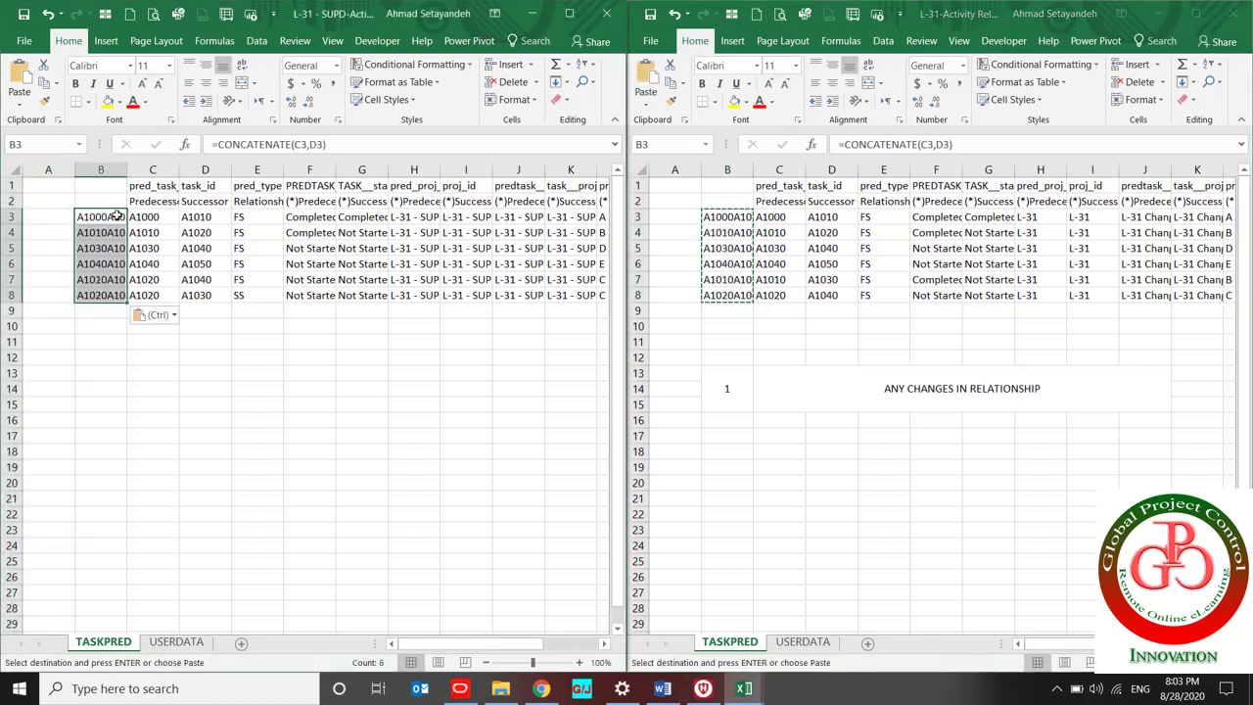
# Enter a VLOOKUP in A3 matching B3 against column B of 'L-31-Activity Relationships.xlsx'.
pyautogui.click(54, 214)
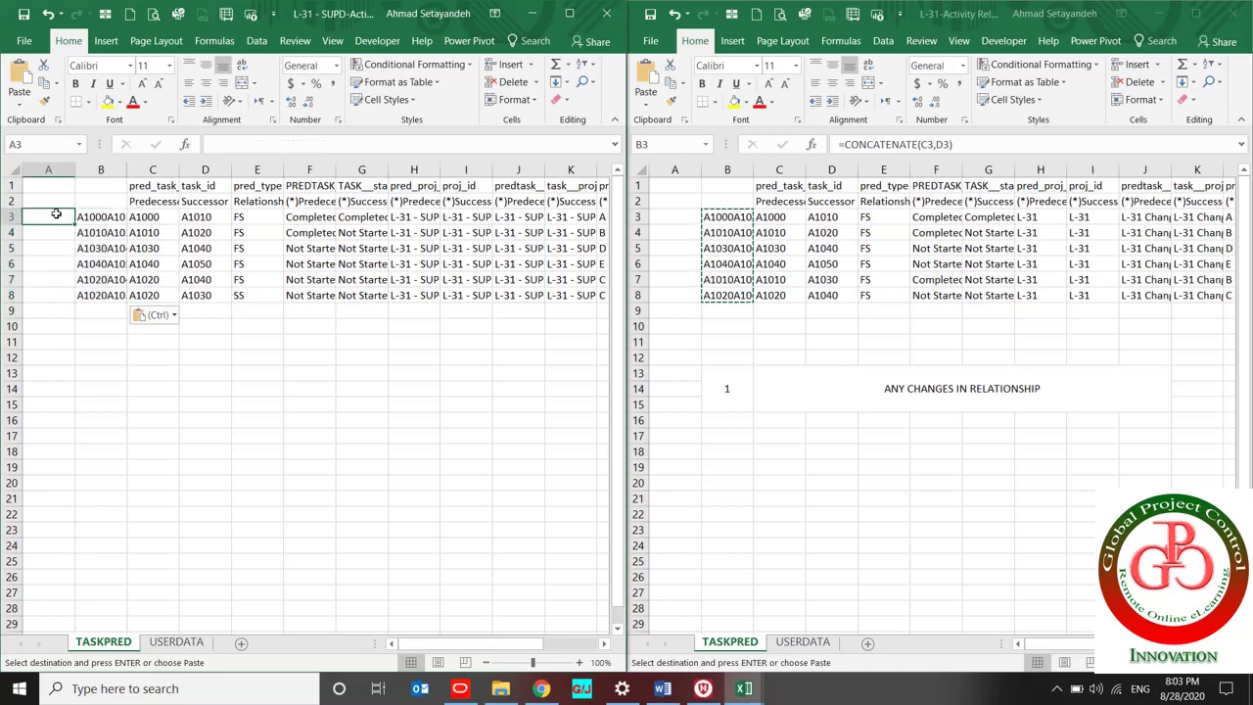
pyautogui.write('=vloo')
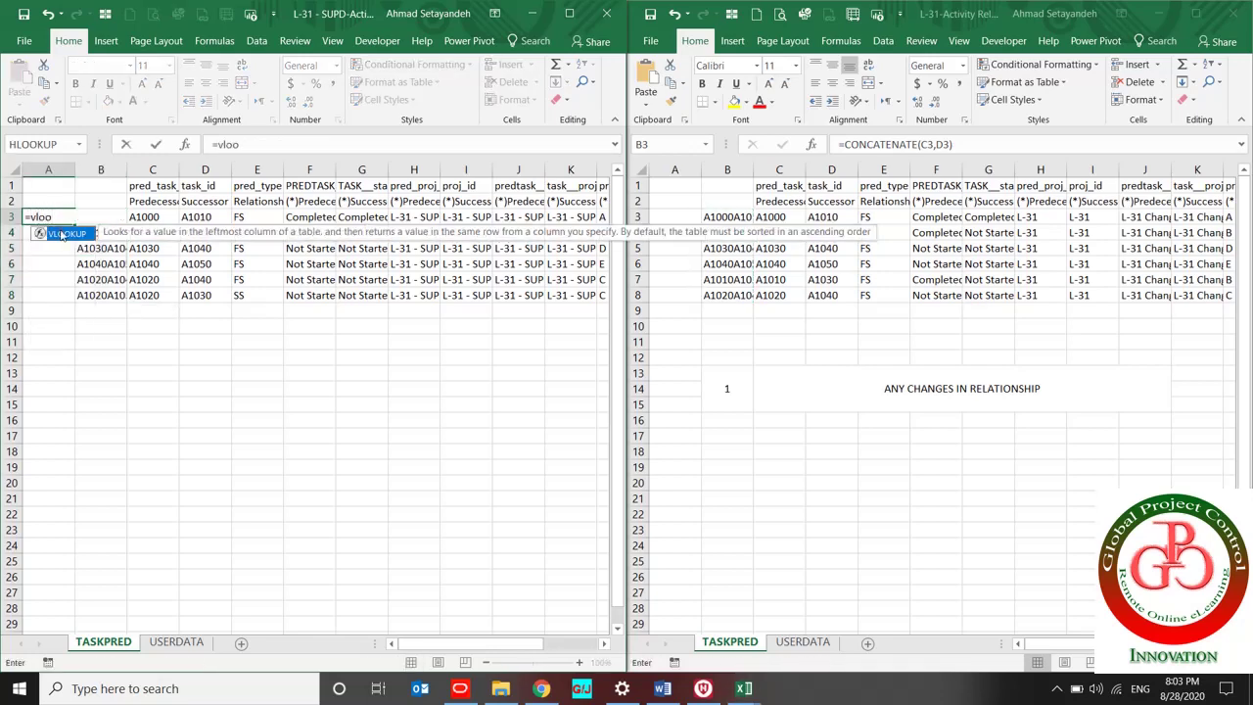
pyautogui.doubleClick(58, 234)
pyautogui.click(88, 219)
pyautogui.write(',')
pyautogui.click(715, 164)
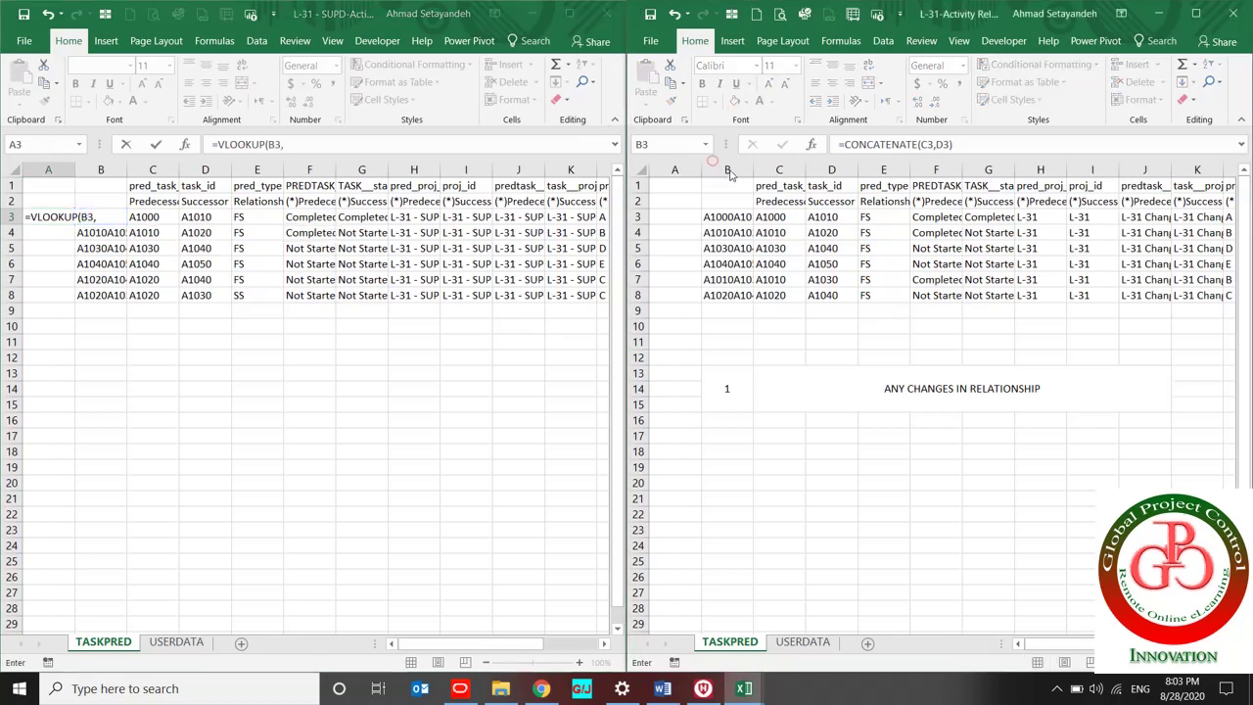
pyautogui.click(729, 171)
pyautogui.write(',1,')
pyautogui.write('0')
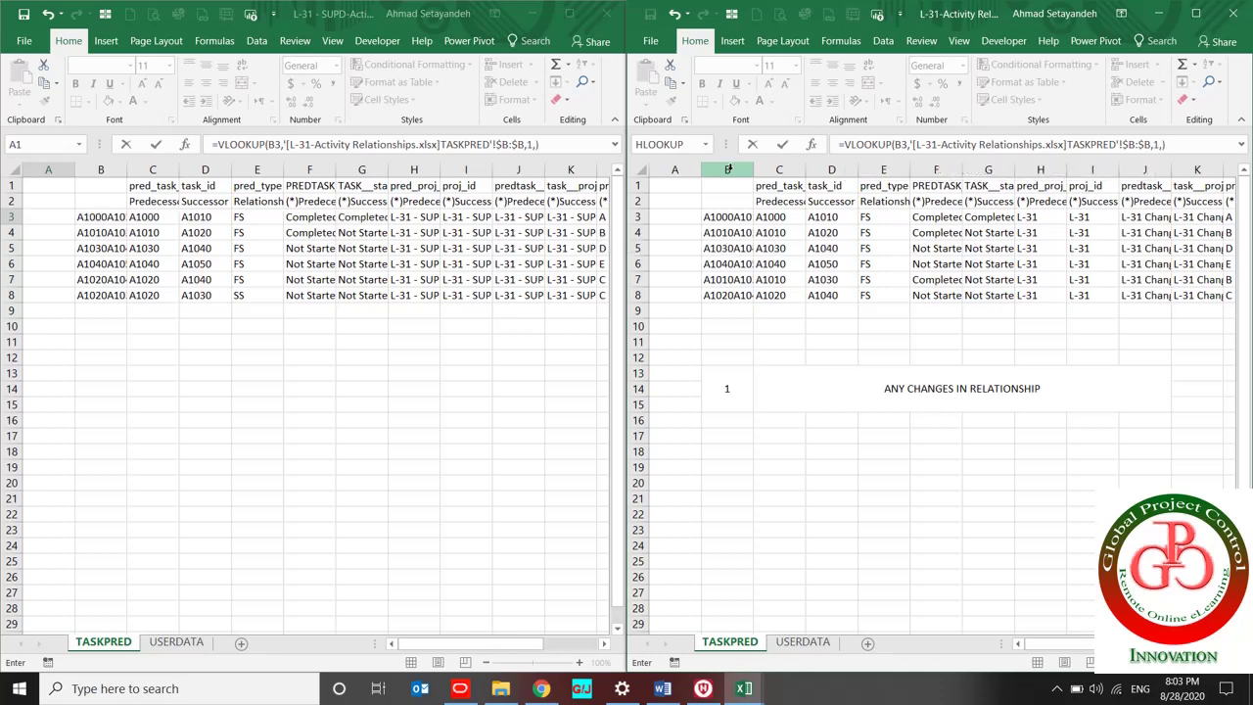
pyautogui.press('Return')
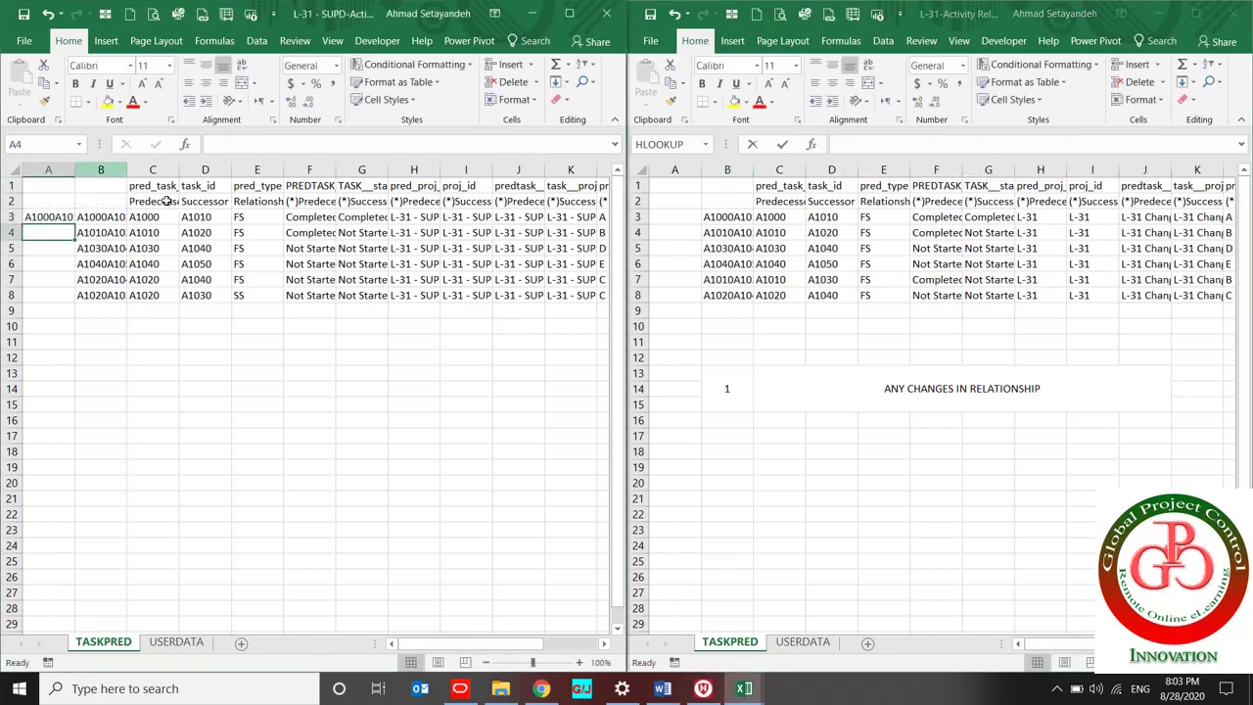
# Fill the lookup down to A8, turn the #N/A row 8 red, and check successor A1030.
pyautogui.click(61, 220)
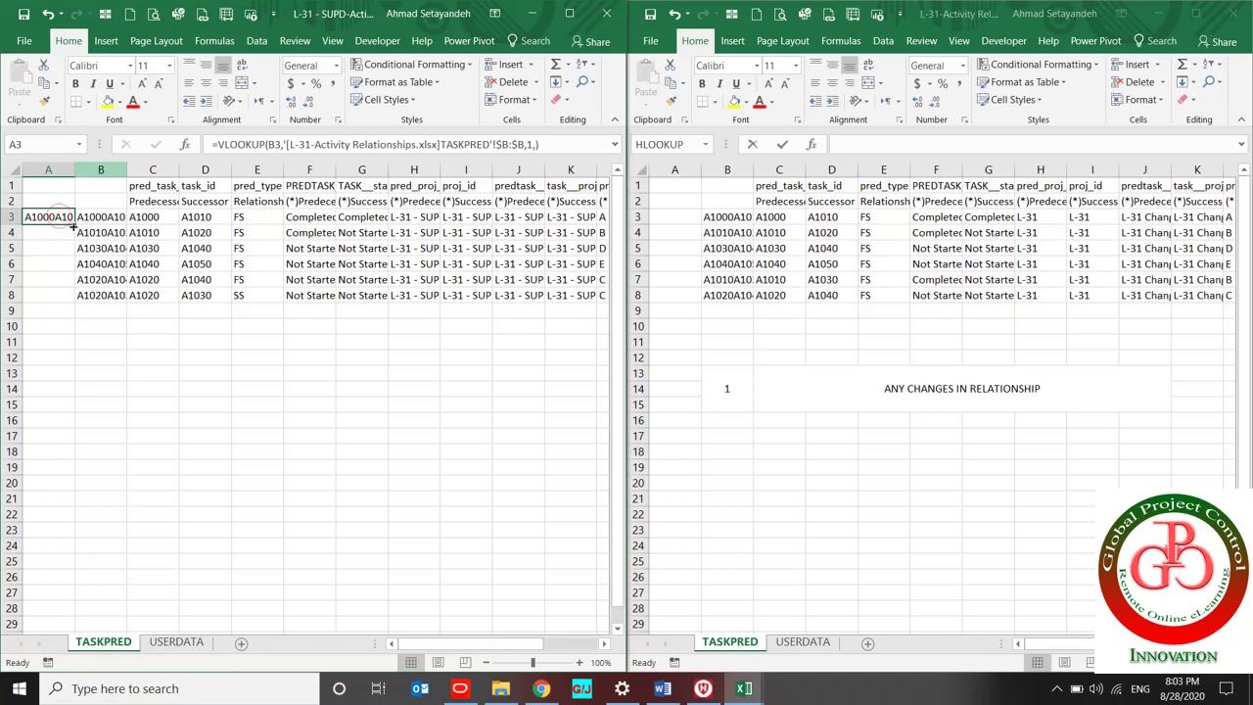
pyautogui.doubleClick(73, 225)
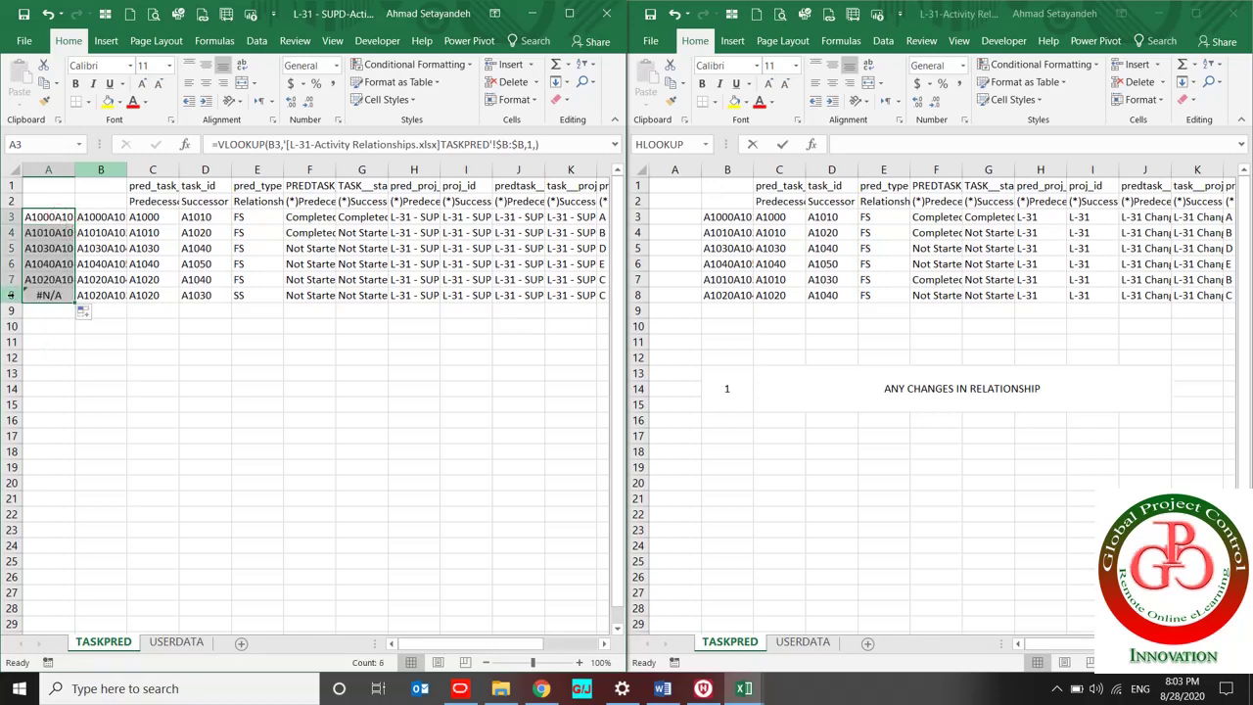
pyautogui.click(10, 295)
pyautogui.click(132, 101)
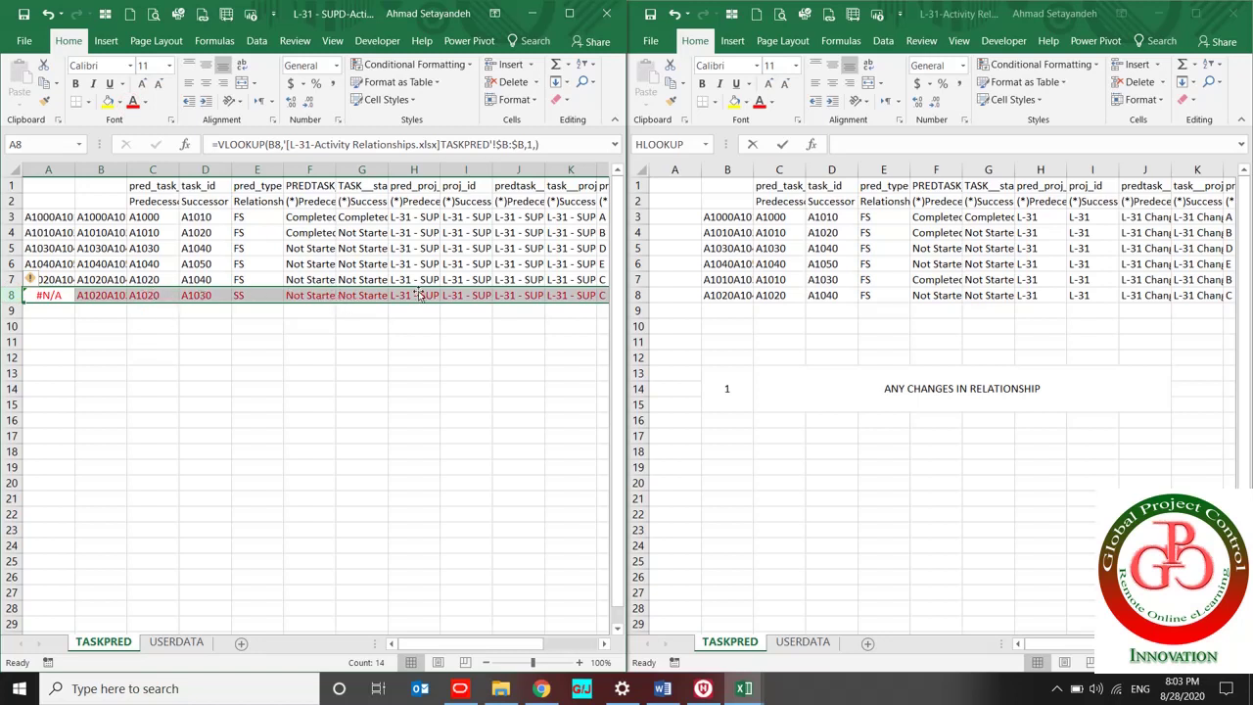
pyautogui.click(216, 297)
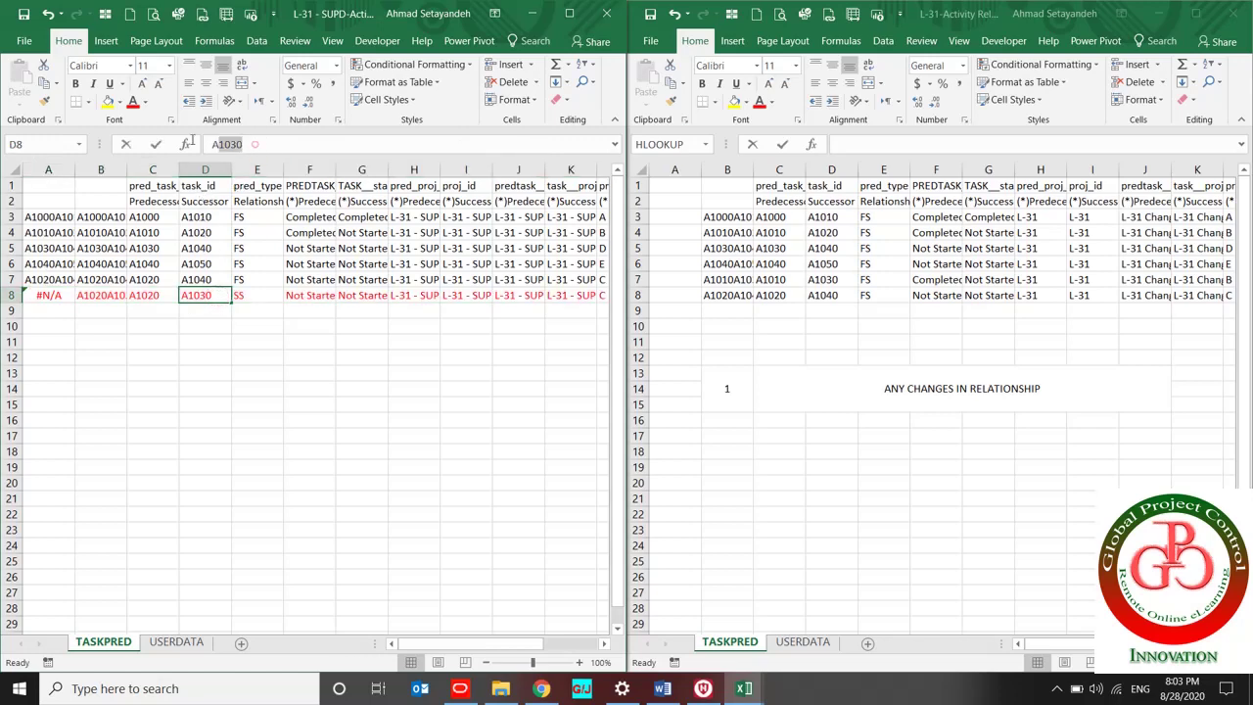
pyautogui.click(253, 144)
# Locate activity A1030 in both the Original Plan and Subcontractor Update projects.
pyautogui.hotkey('alt', 'Tab')
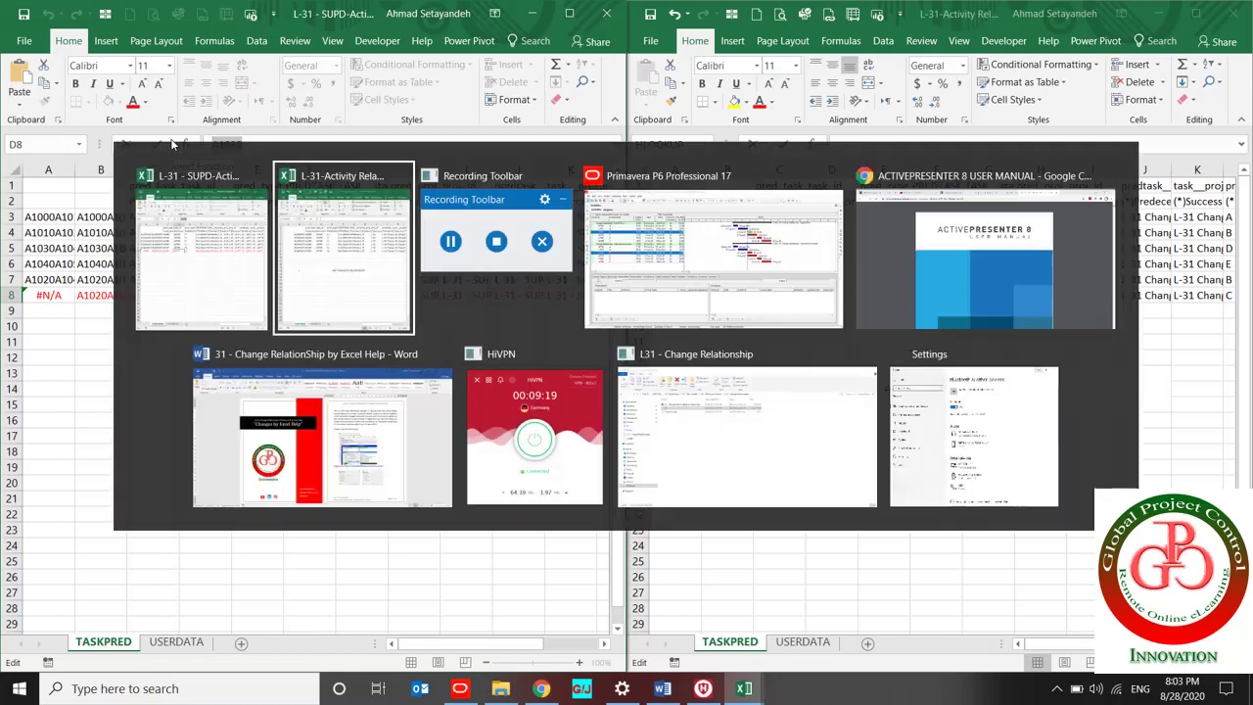
pyautogui.hotkey('alt', 'Tab')
pyautogui.hotkey('alt', 'Tab')
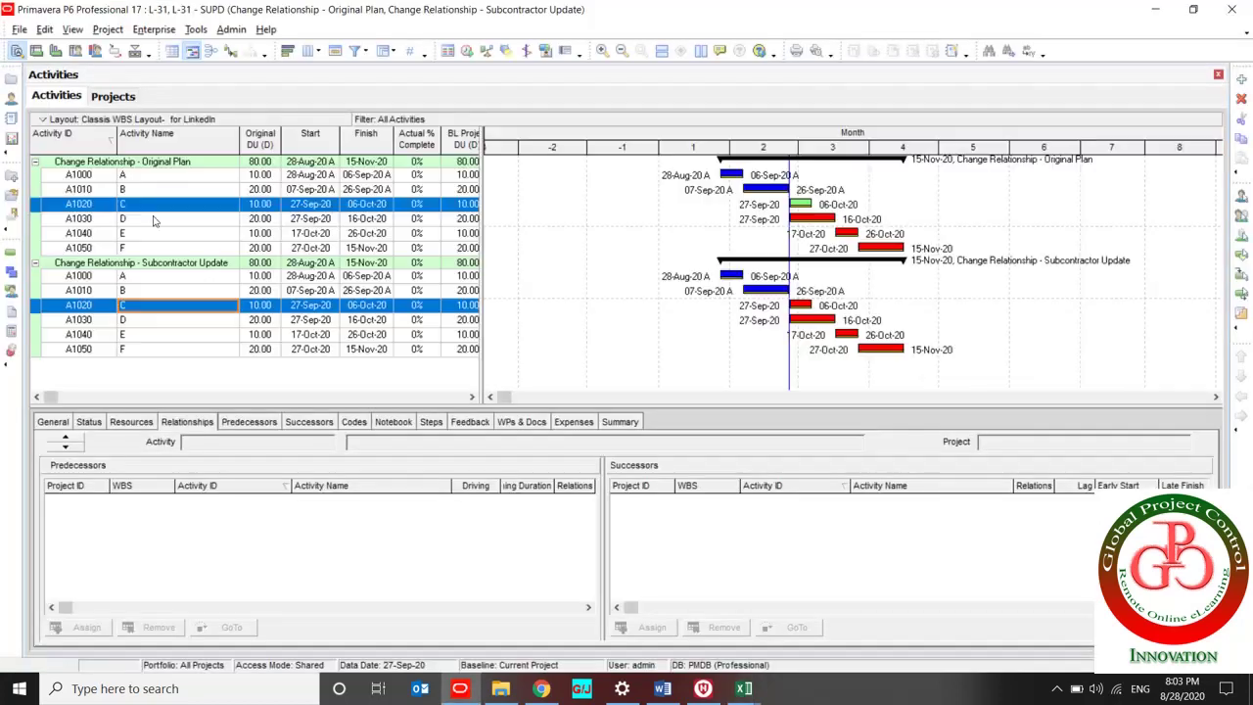
pyautogui.click(103, 218)
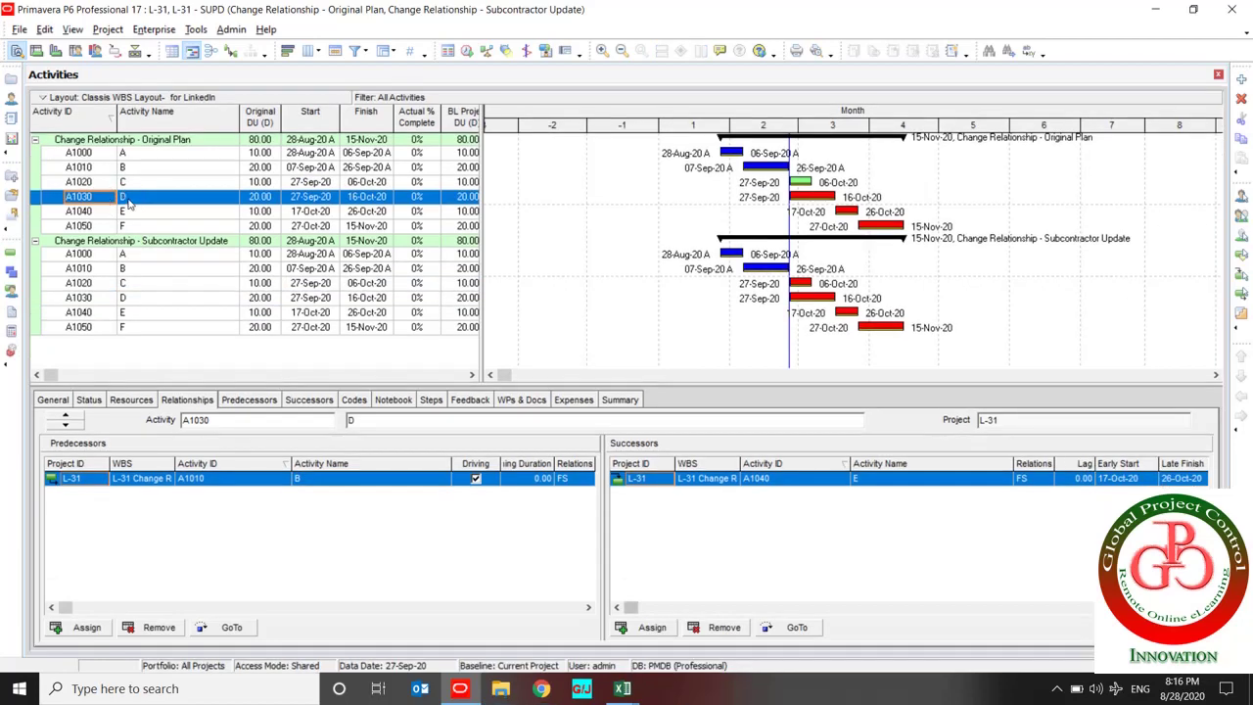
pyautogui.hotkey('ctrl', 'f')
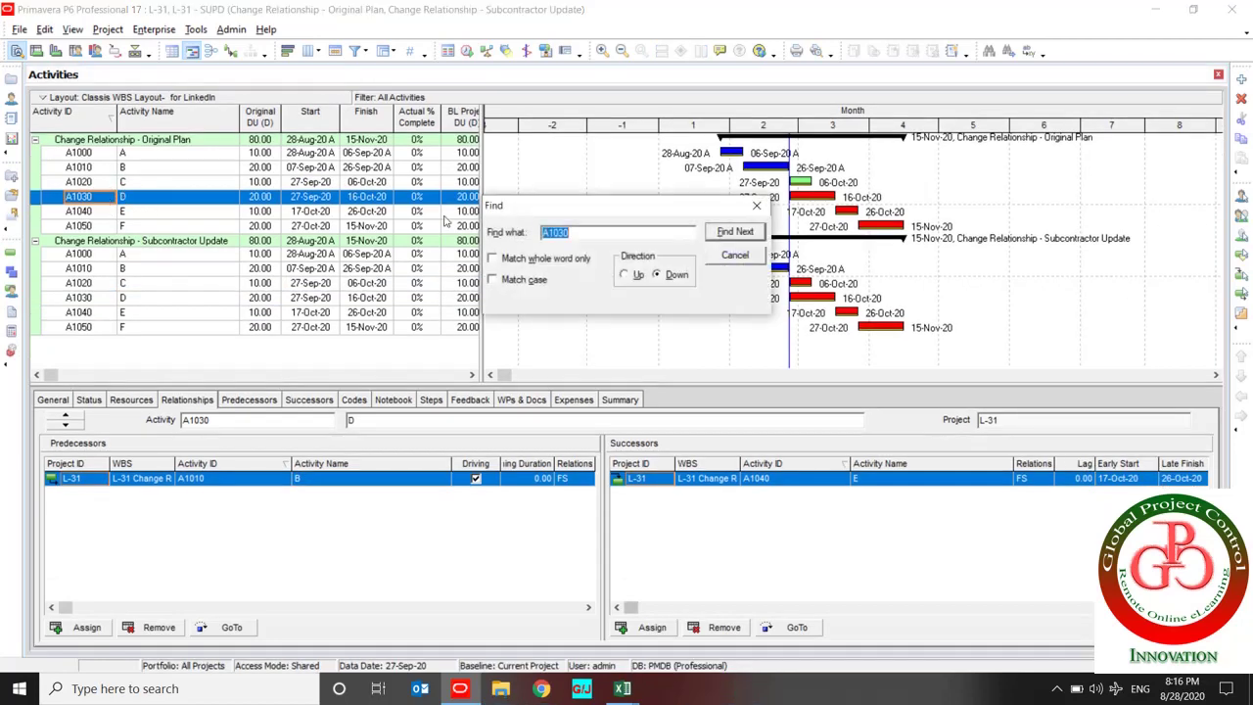
pyautogui.click(734, 232)
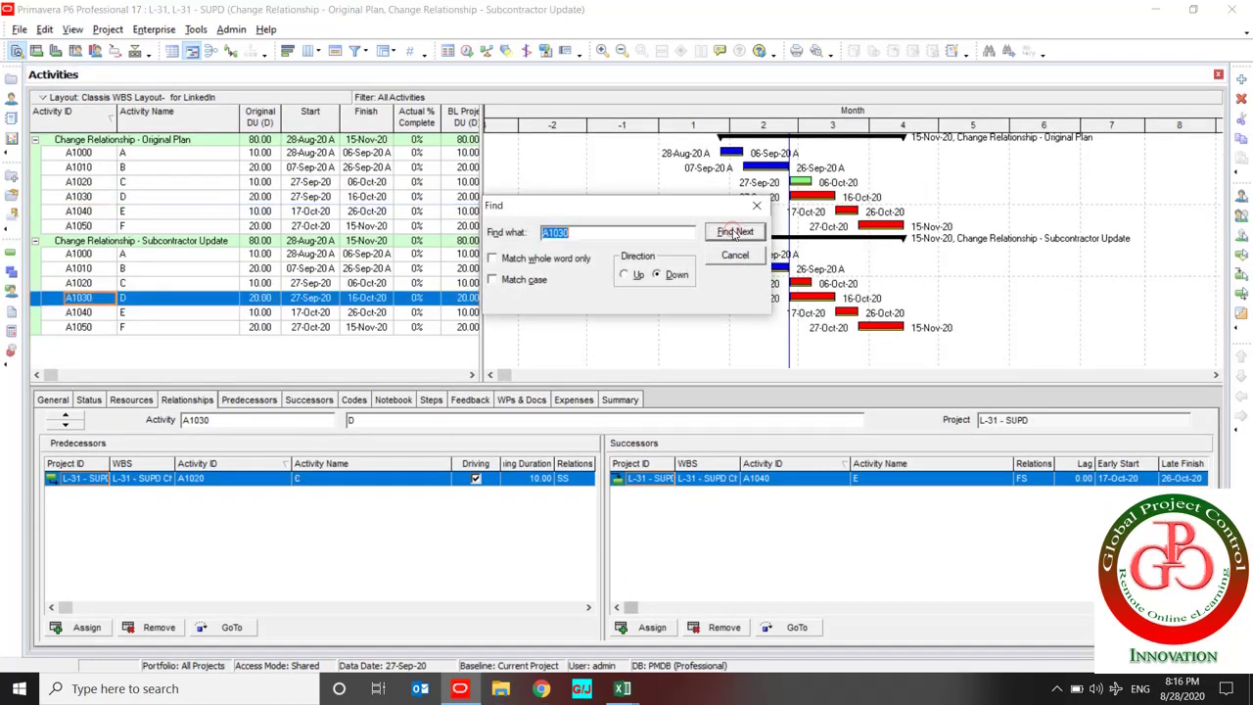
pyautogui.click(734, 254)
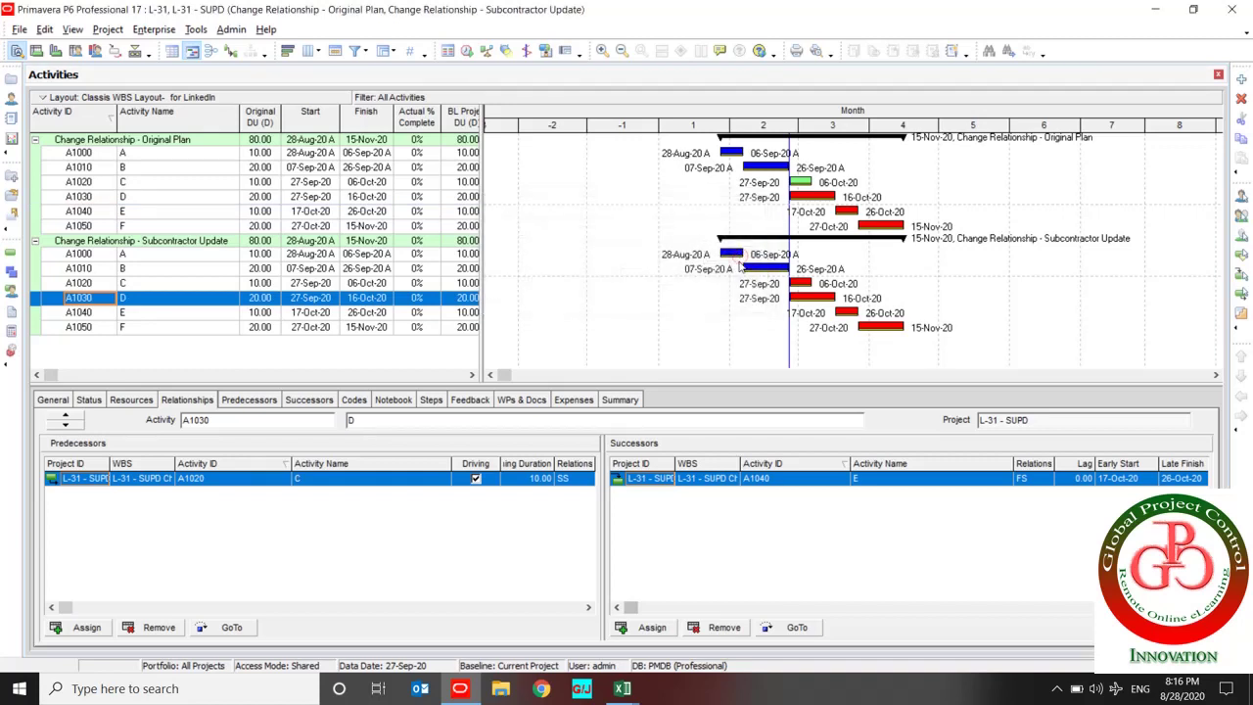
# Compare A1030's predecessors: FS from A1010 versus SS from A1020.
pyautogui.click(132, 303)
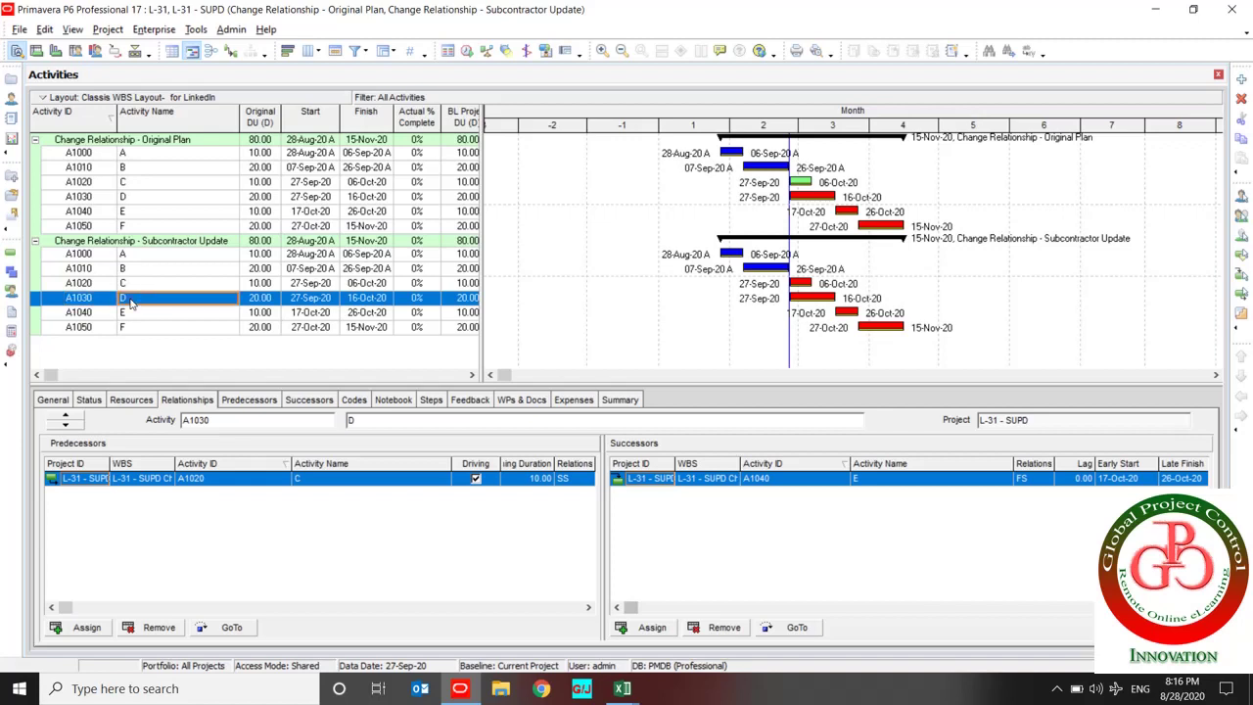
pyautogui.keyDown('ctrl'); pyautogui.click(140, 196); pyautogui.keyUp('ctrl')
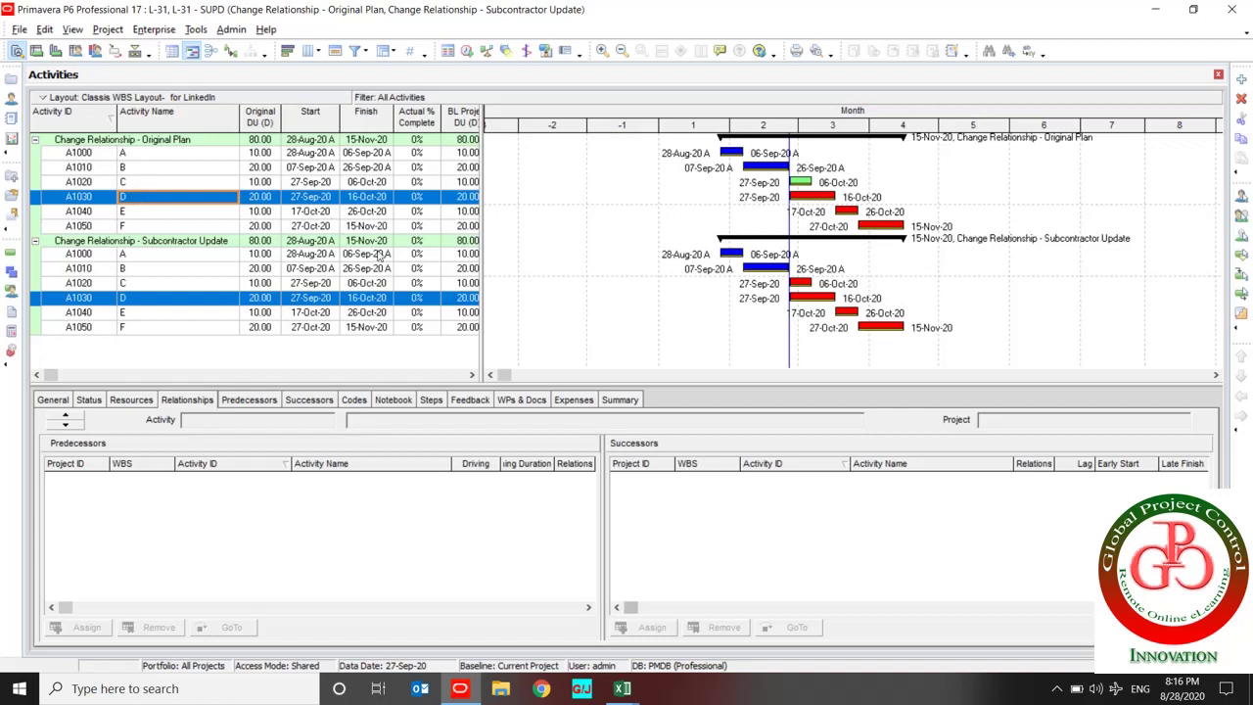
pyautogui.click(162, 200)
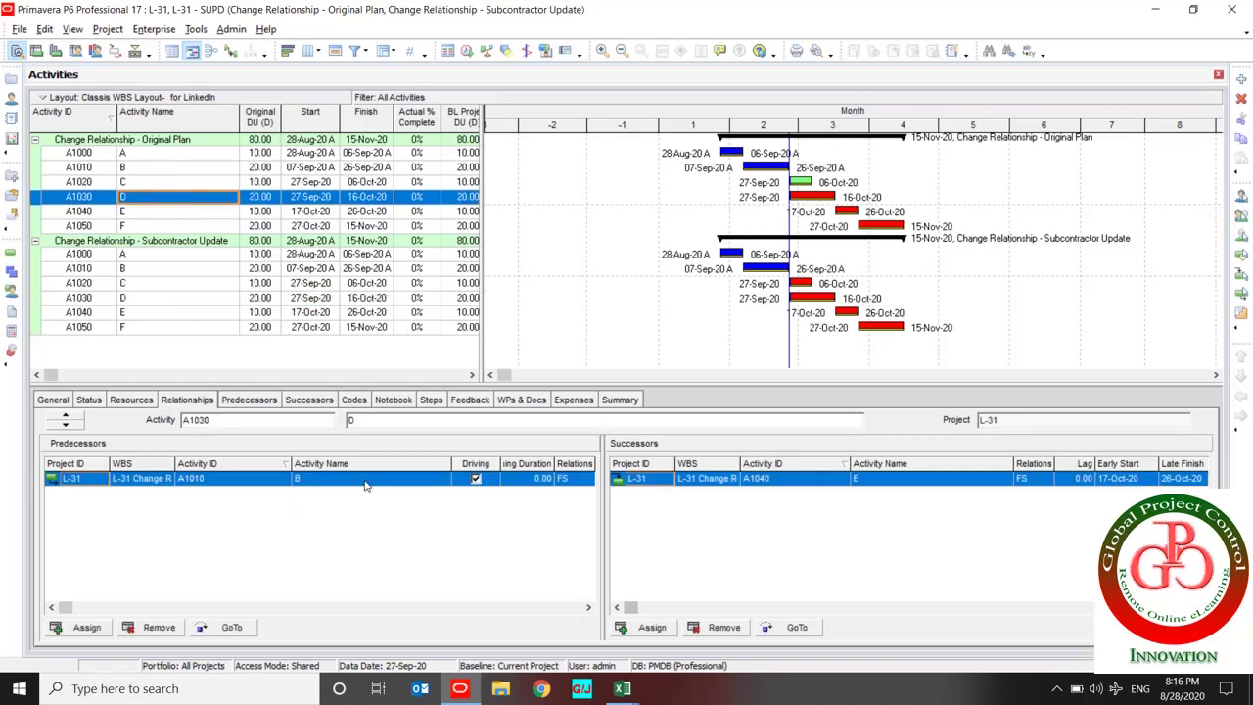
pyautogui.click(446, 476)
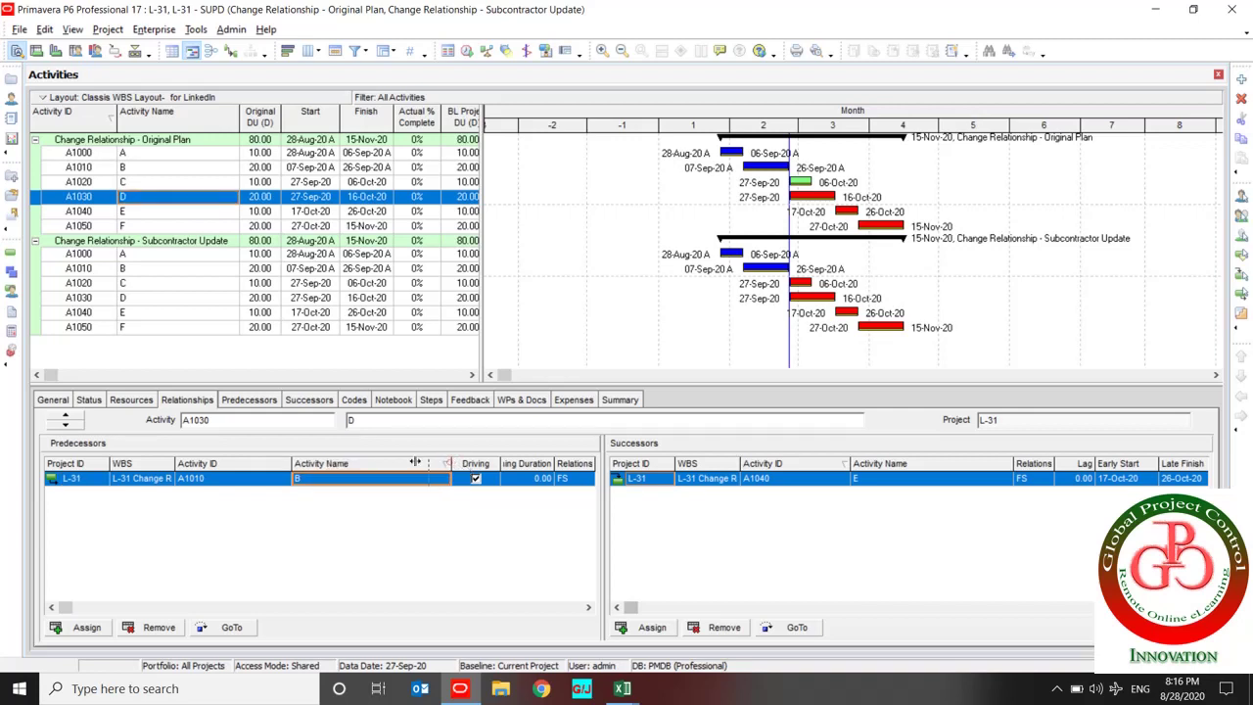
pyautogui.moveTo(403, 462); pyautogui.dragTo(379, 463)
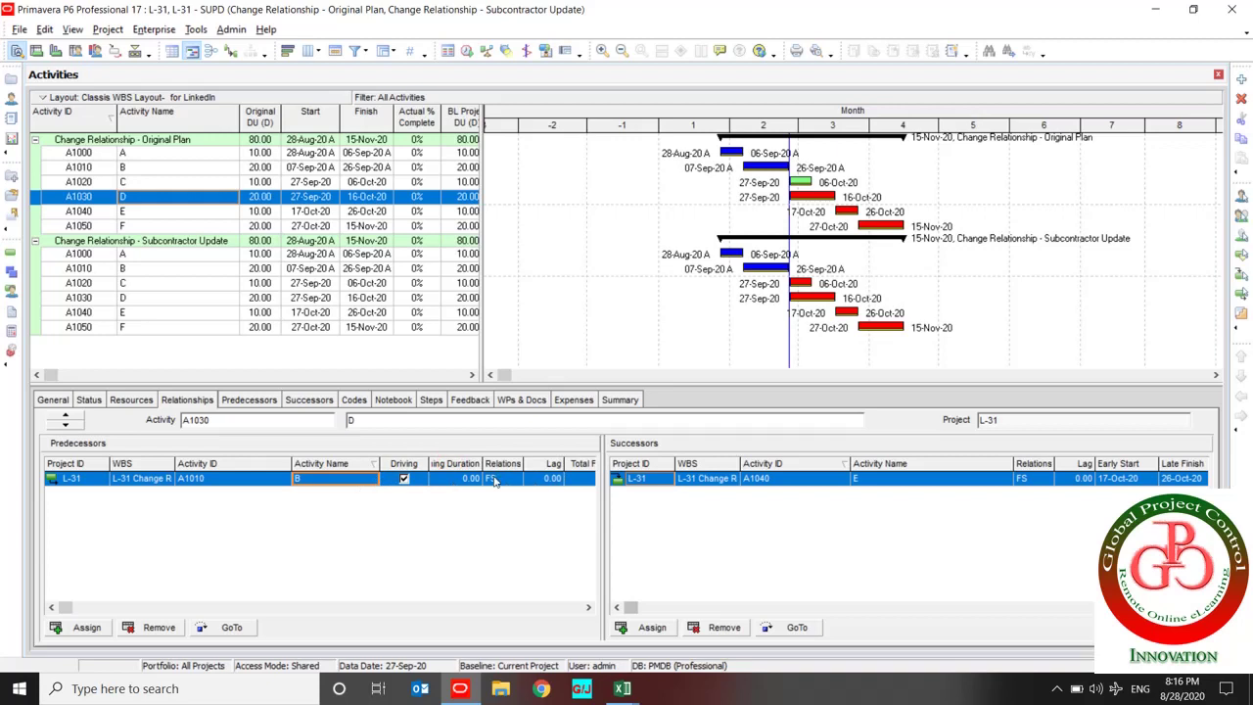
pyautogui.click(125, 284)
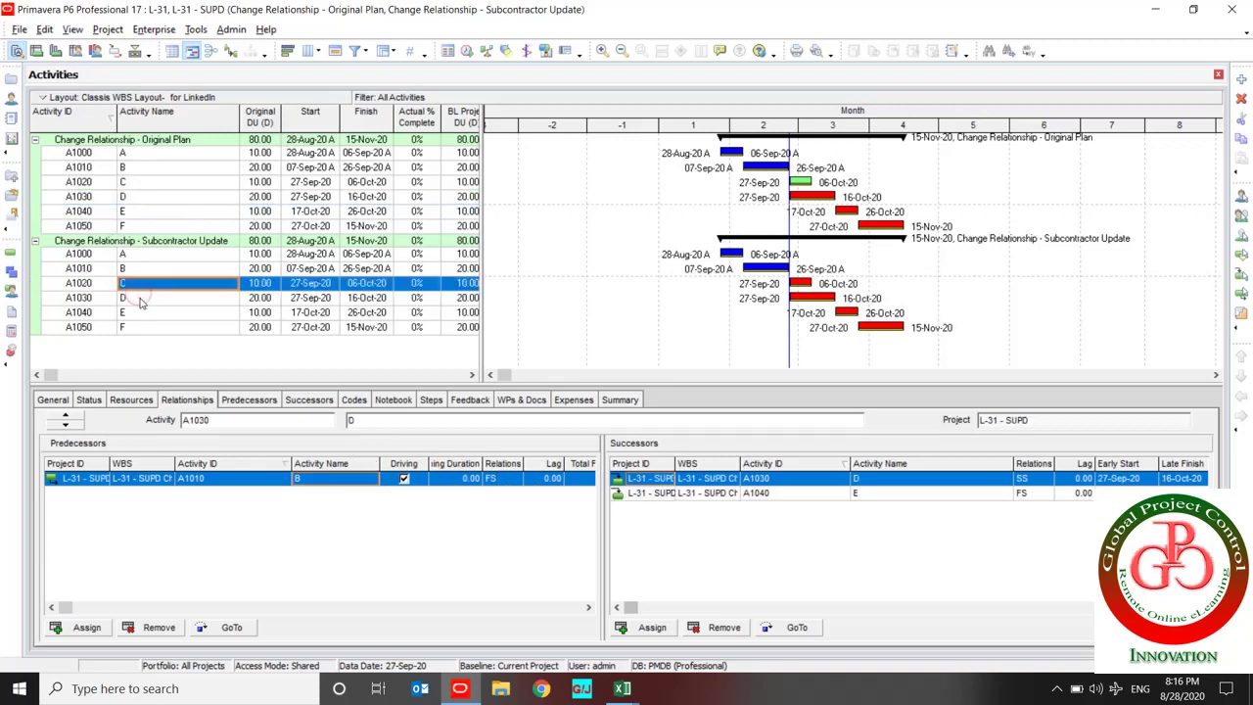
pyautogui.click(142, 299)
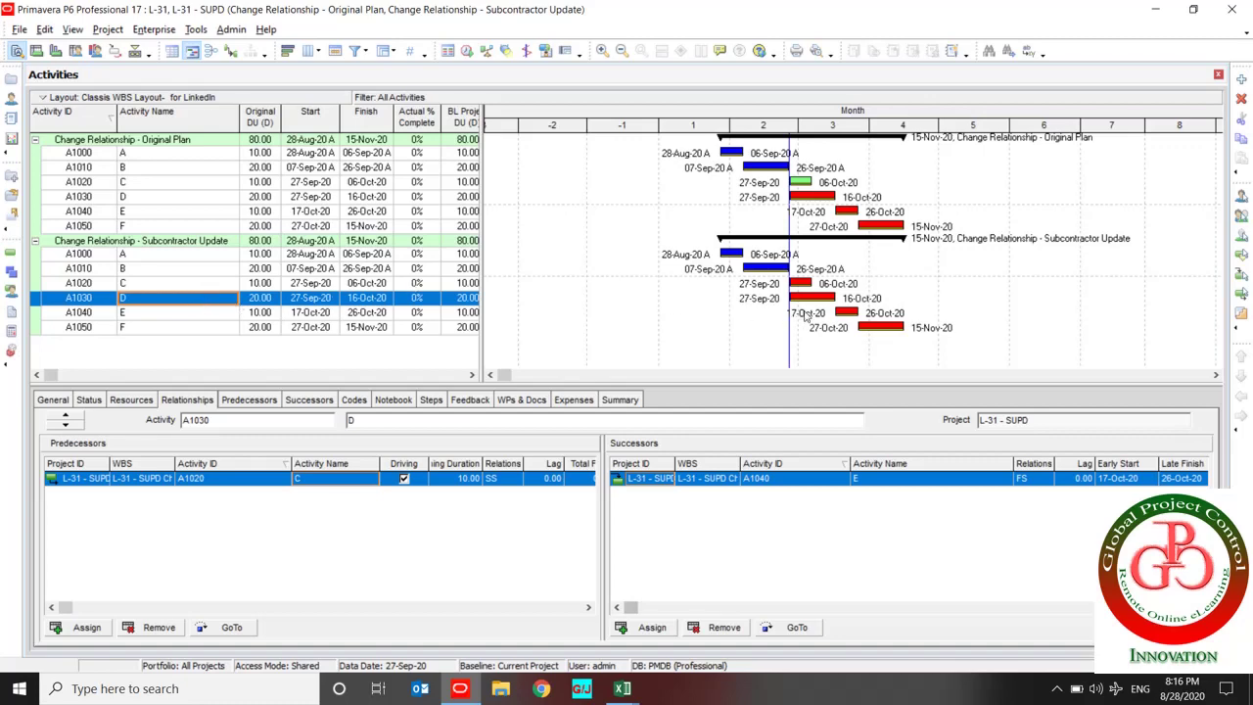
pyautogui.hotkey('alt', 'Tab')
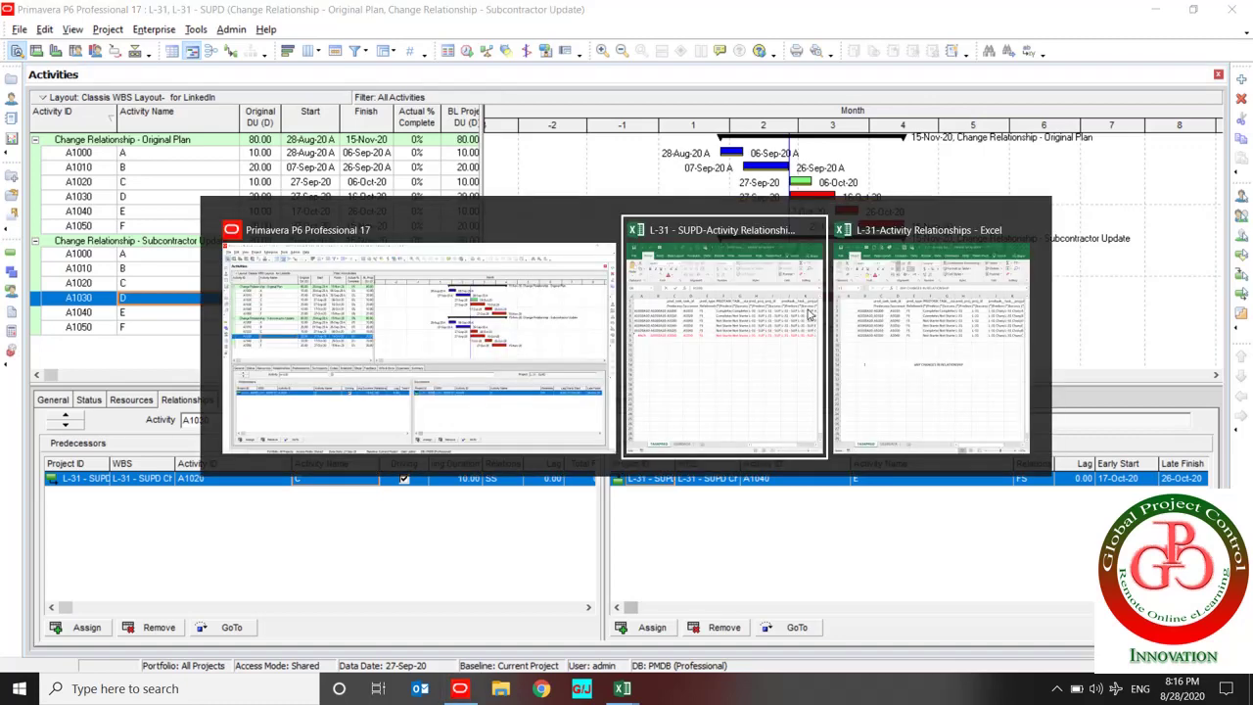
# Copy the A1020–A1030 SS relationship cells C8:G8 from the SUPD workbook.
pyautogui.hotkey('alt', 'Tab')
pyautogui.press('Tab')
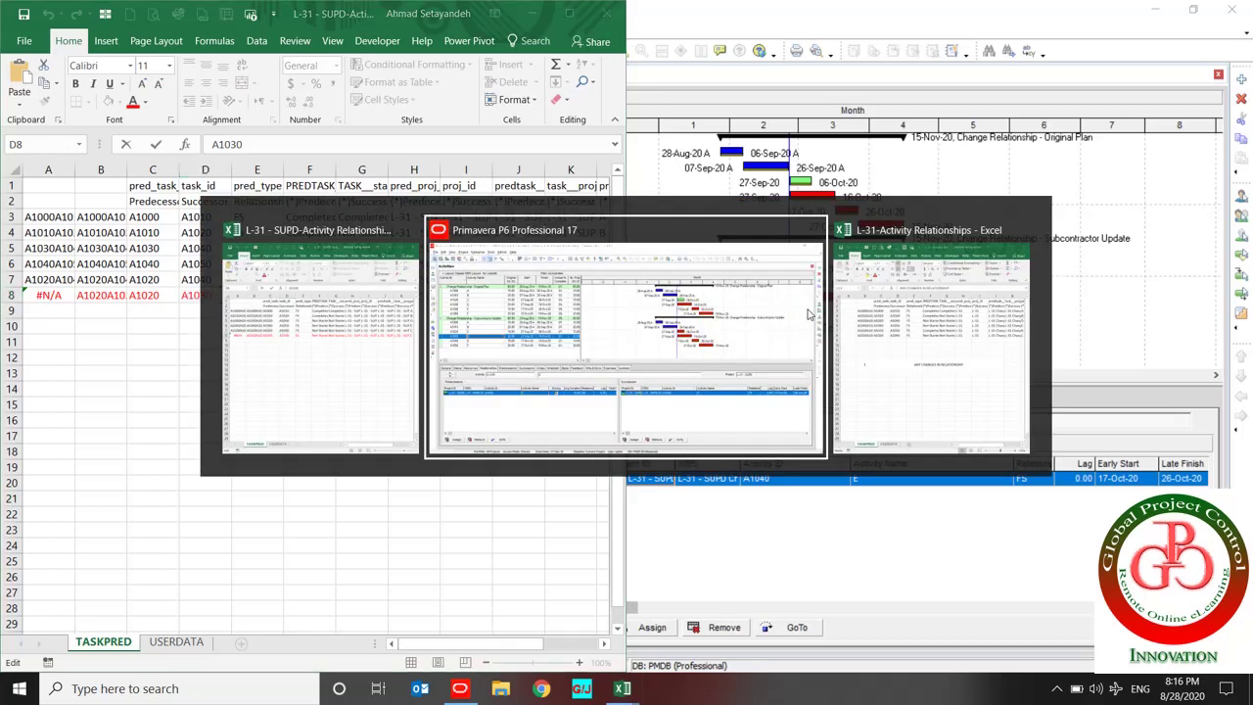
pyautogui.hotkey('alt', 'Tab')
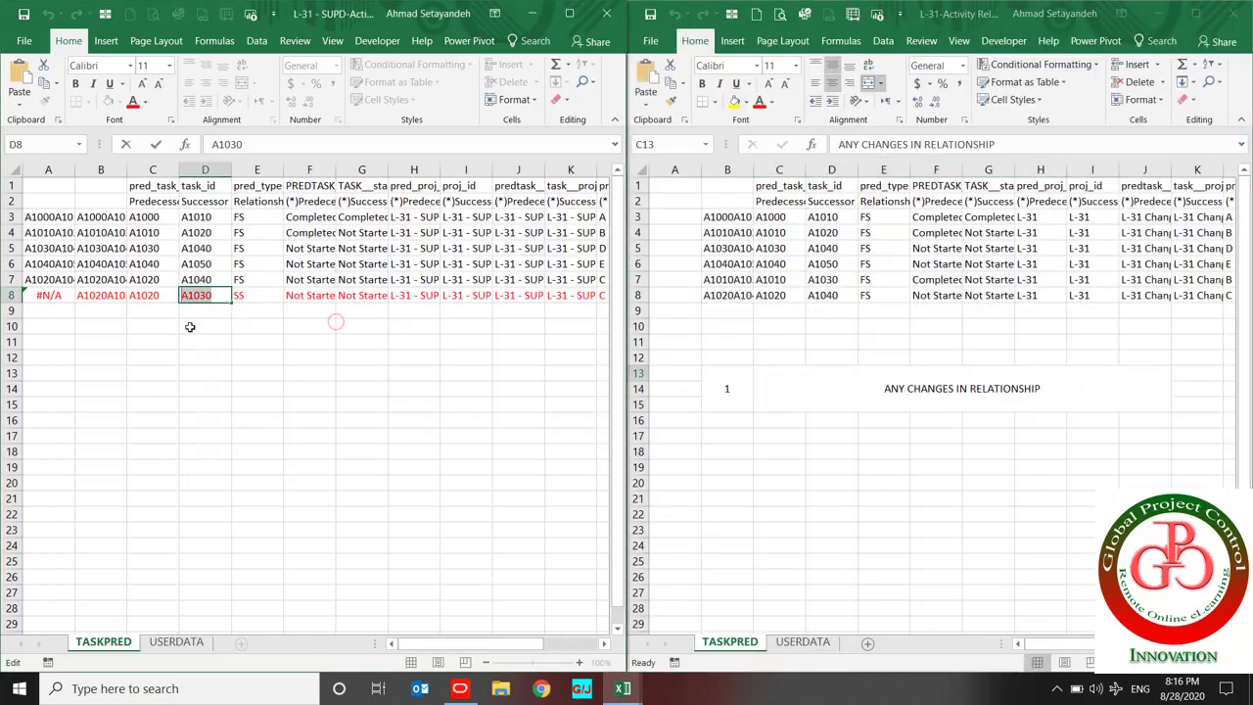
pyautogui.hotkey('shift', 'Tab')
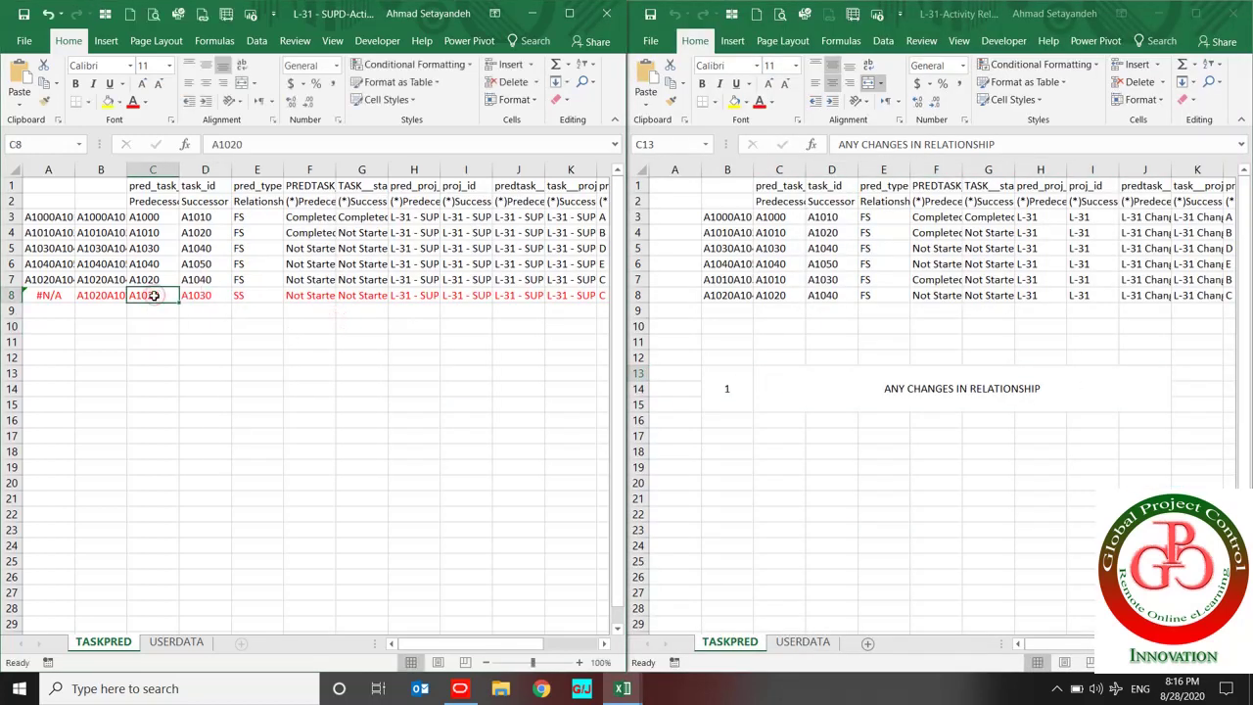
pyautogui.hotkey('shift', 'Right')
pyautogui.hotkey('shift', 'Right')
pyautogui.hotkey('shift', 'Right')
pyautogui.hotkey('shift', 'Right')
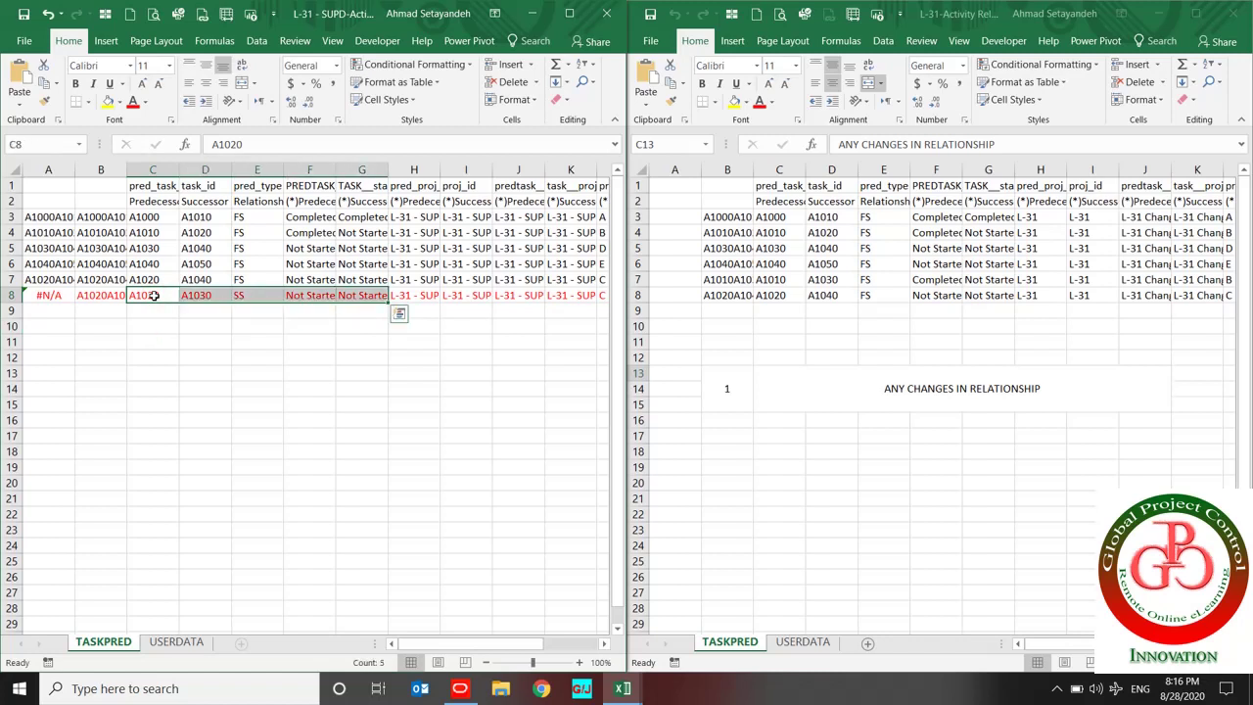
pyautogui.hotkey('ctrl', 'c')
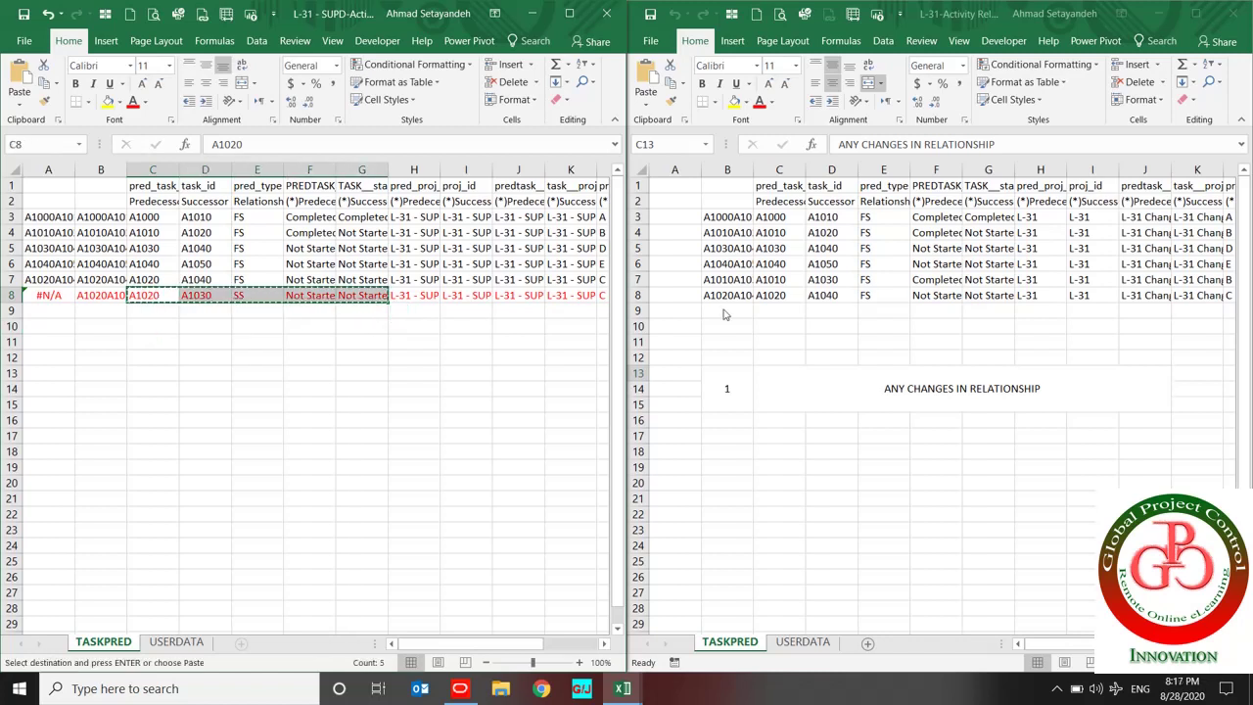
pyautogui.click(724, 314)
# Paste the relationship into C8 and fill row 8's H8:I8 cells orange.
pyautogui.click(780, 295)
pyautogui.hotkey('ctrl', 'v')
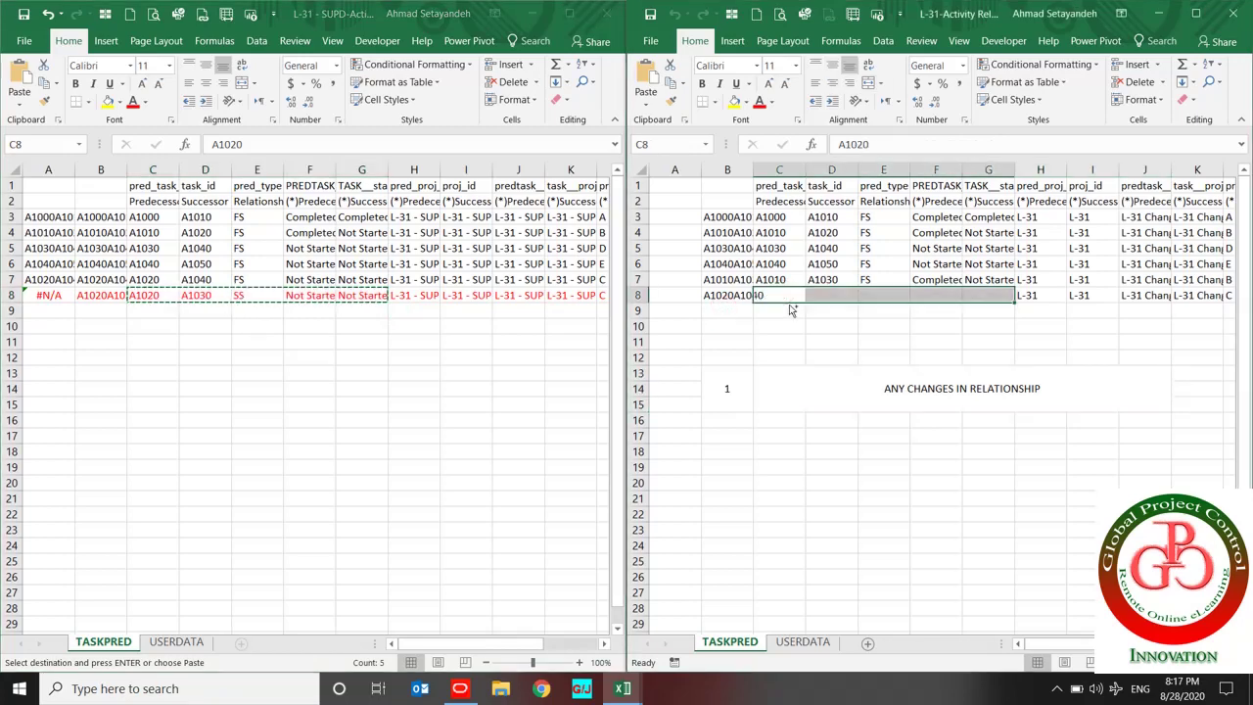
pyautogui.click(413, 294)
pyautogui.moveTo(413, 295); pyautogui.dragTo(571, 296)
pyautogui.hotkey('ctrl', 'c')
pyautogui.click(108, 101)
pyautogui.click(433, 296)
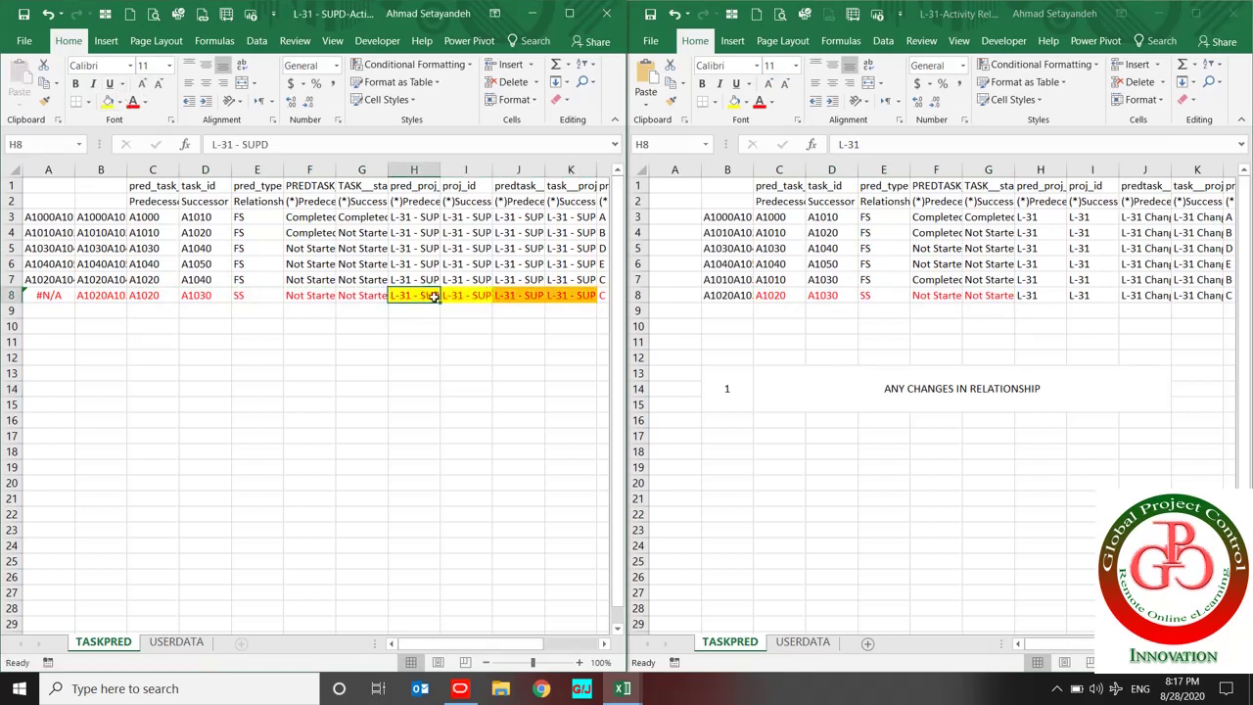
pyautogui.moveTo(434, 296); pyautogui.dragTo(462, 295)
# Copy row 8's predecessor C, successor D and lag 0 into L8:N8 of the other workbook.
pyautogui.moveTo(416, 202); pyautogui.dragTo(453, 203)
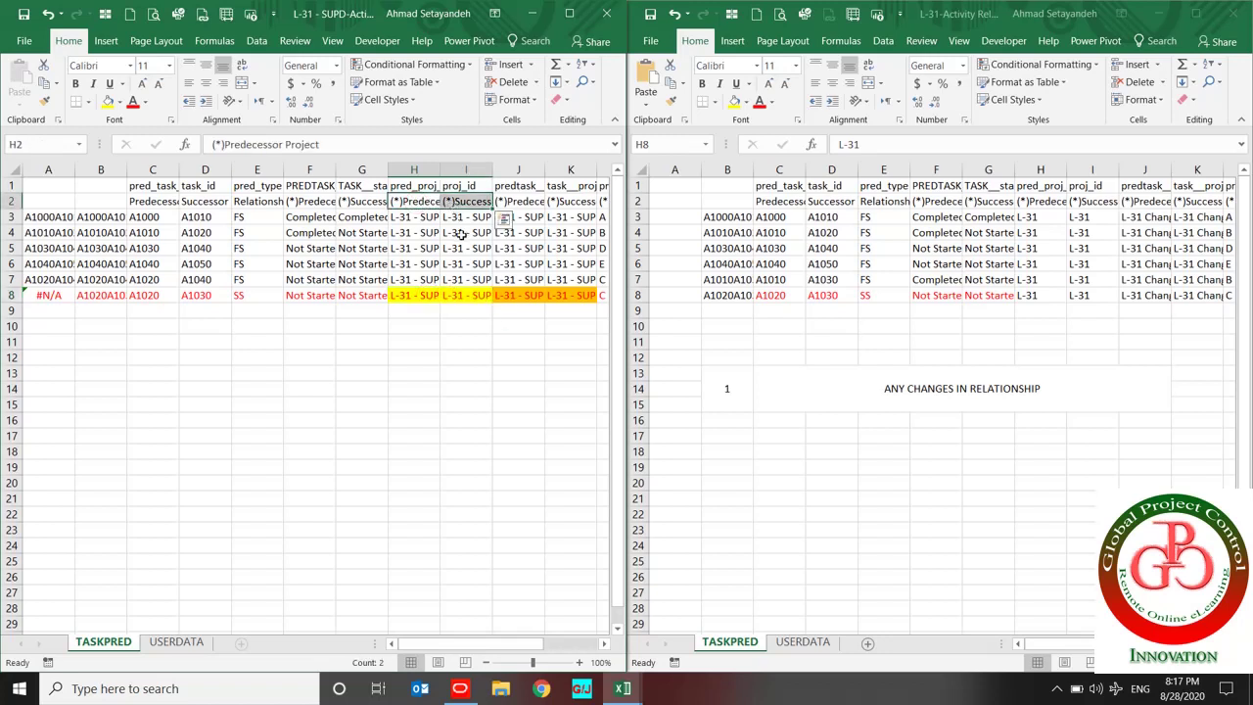
pyautogui.moveTo(536, 199); pyautogui.dragTo(563, 200)
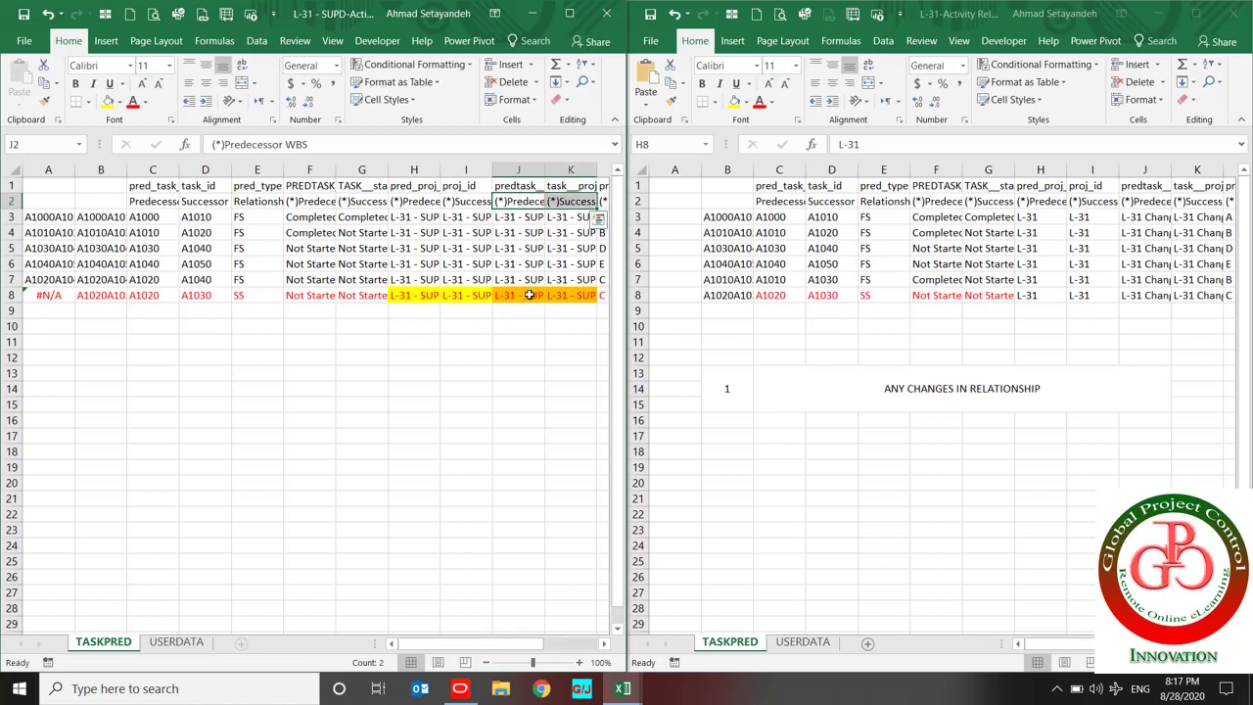
pyautogui.press('Right')
pyautogui.press('Right')
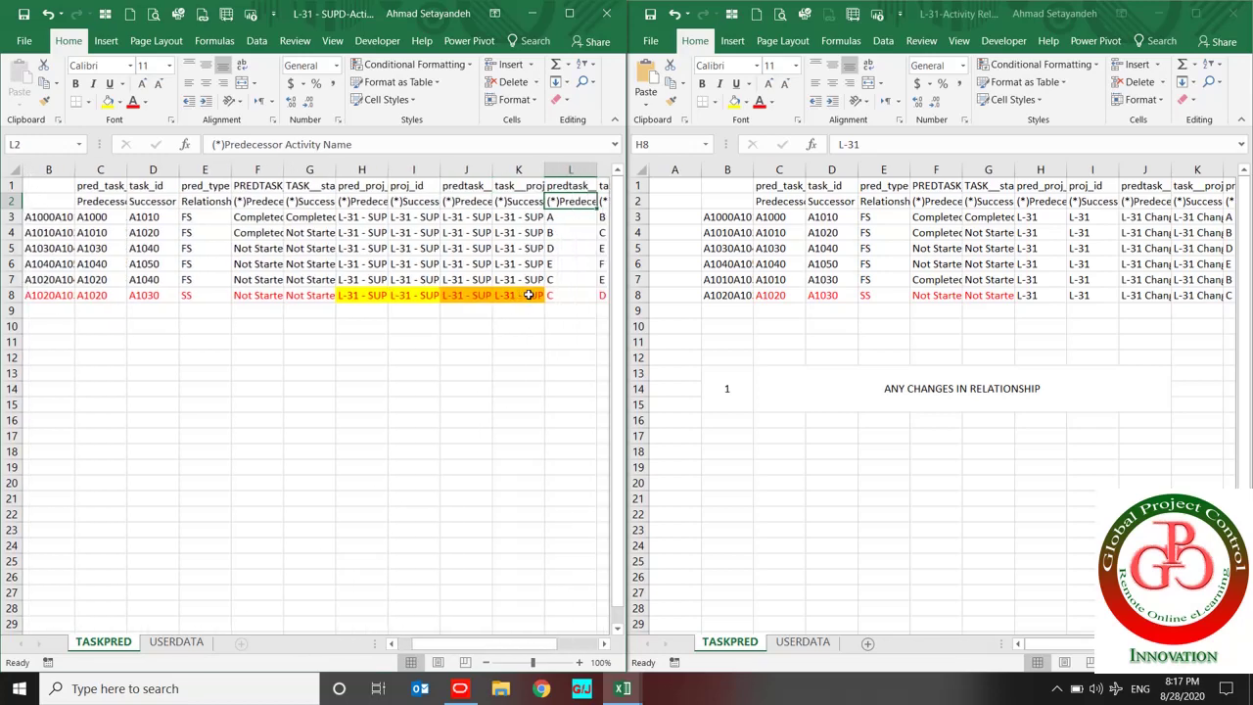
pyautogui.press('Down')
pyautogui.press('Down')
pyautogui.press('Down')
pyautogui.press('Down')
pyautogui.press('Down')
pyautogui.press('Down')
pyautogui.hotkey('shift', 'Right')
pyautogui.hotkey('shift', 'Right')
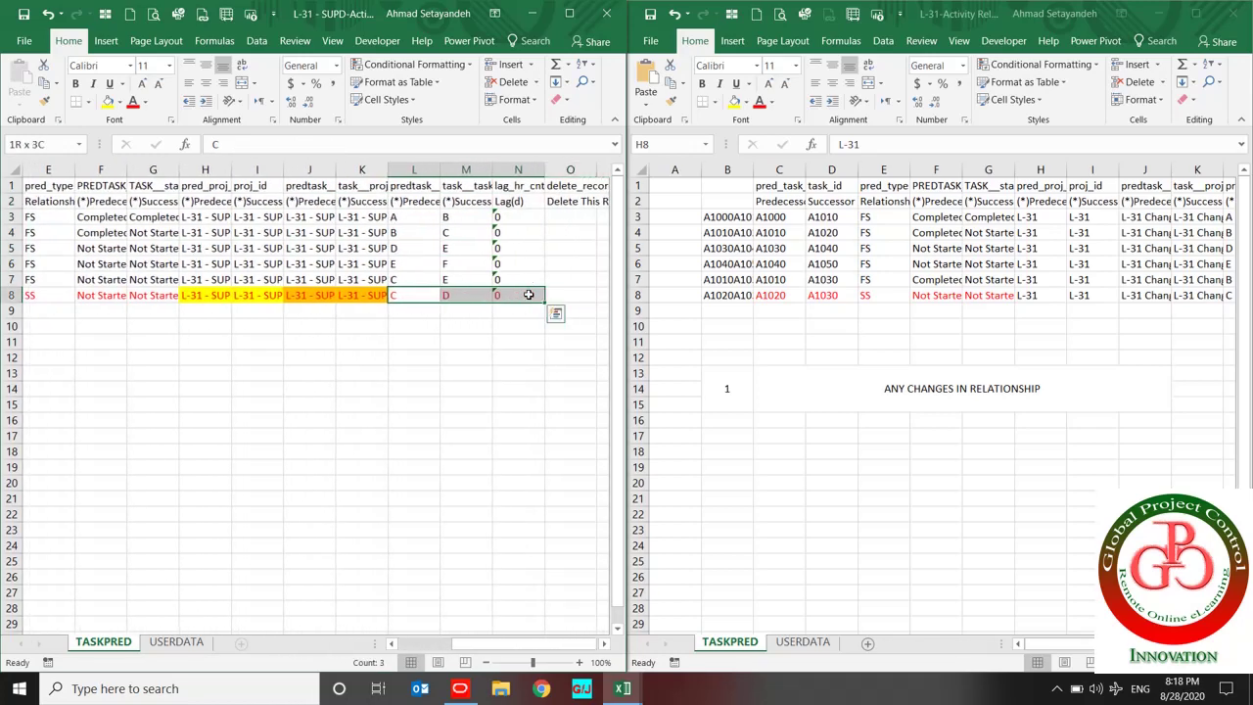
pyautogui.hotkey('ctrl', 'c')
pyautogui.hotkey('alt', 'Tab')
pyautogui.press('Right')
pyautogui.press('Right')
pyautogui.press('Right')
pyautogui.press('Right')
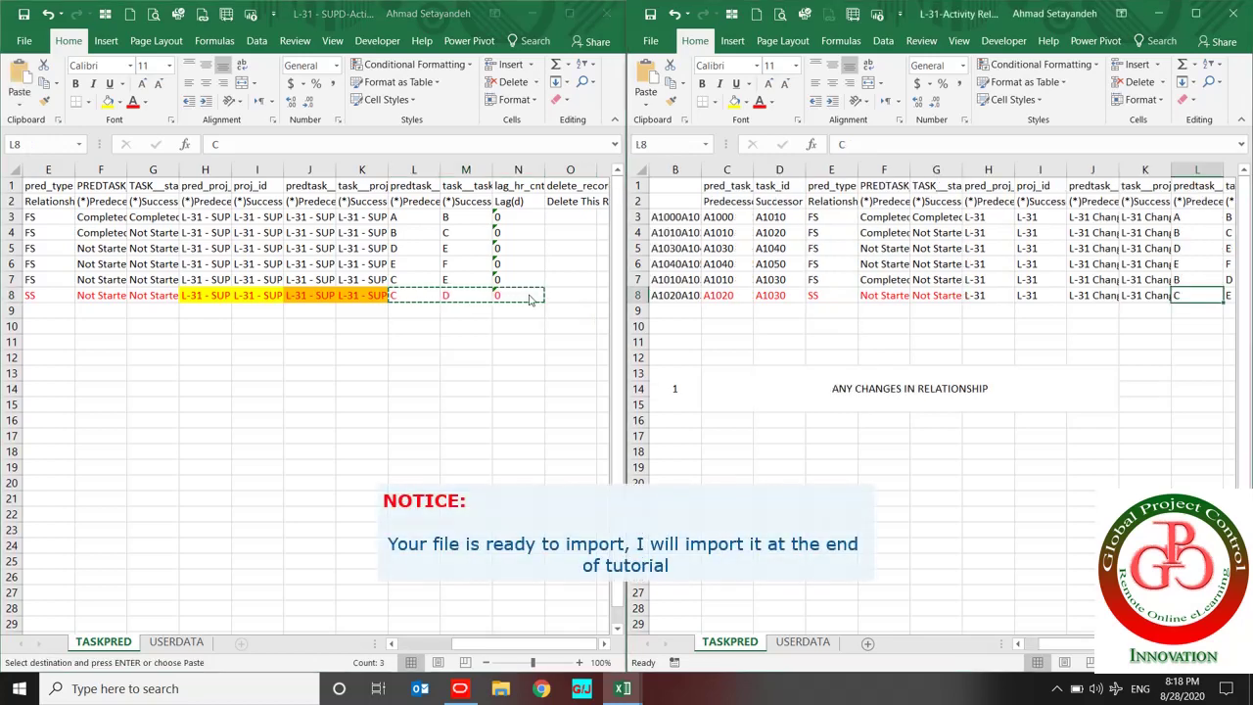
pyautogui.hotkey('shift', 'F10')
pyautogui.press('Down')
pyautogui.press('Return')
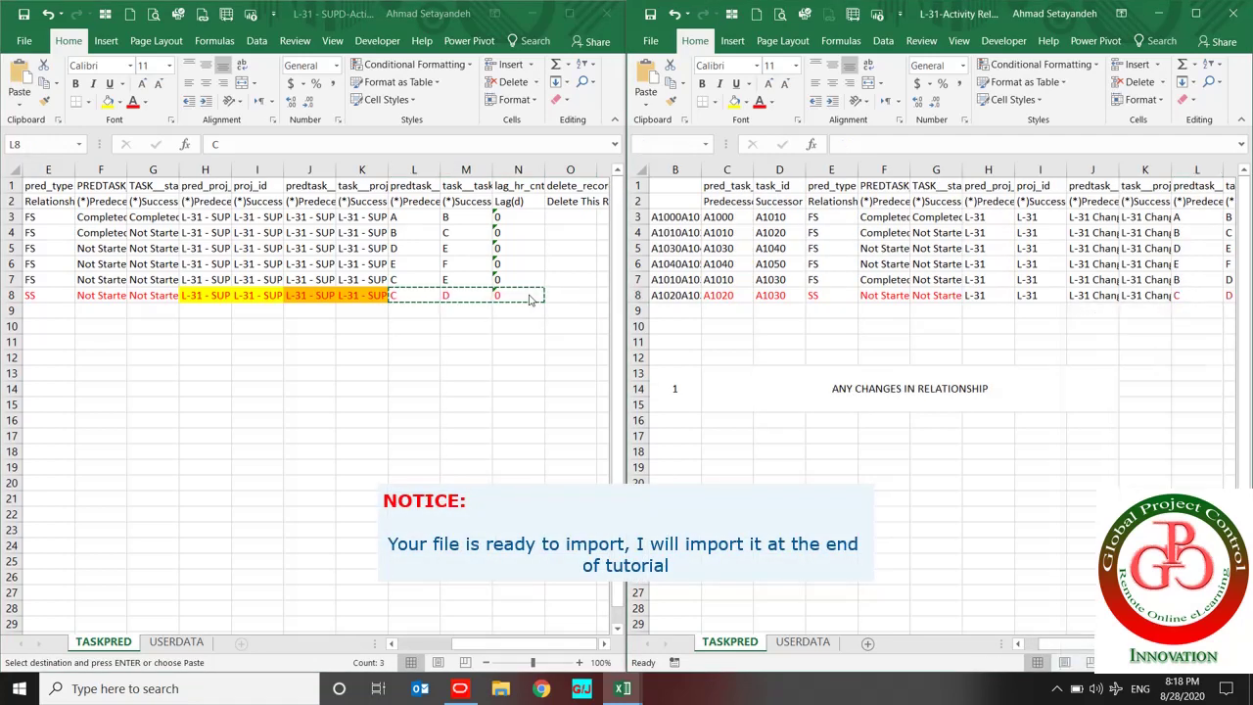
pyautogui.press('Return')
pyautogui.press('Right')
pyautogui.press('Right')
pyautogui.press('Right')
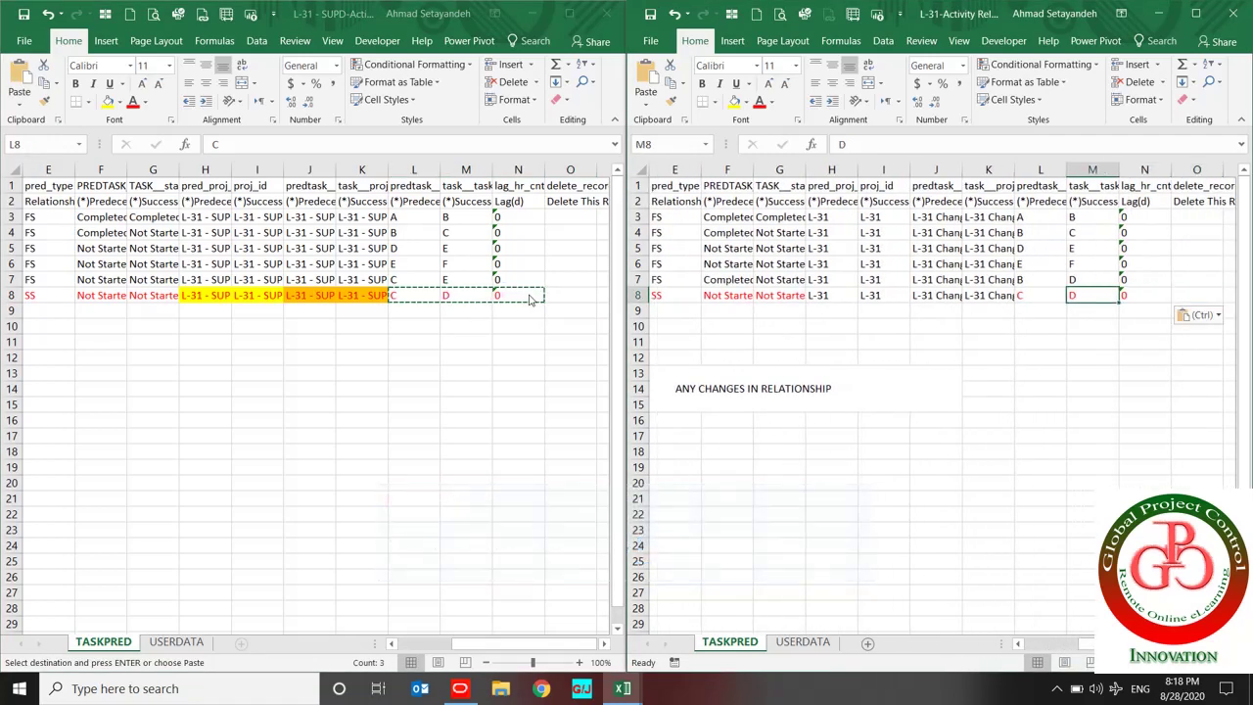
pyautogui.press('Left')
pyautogui.press('Left')
pyautogui.press('Home')
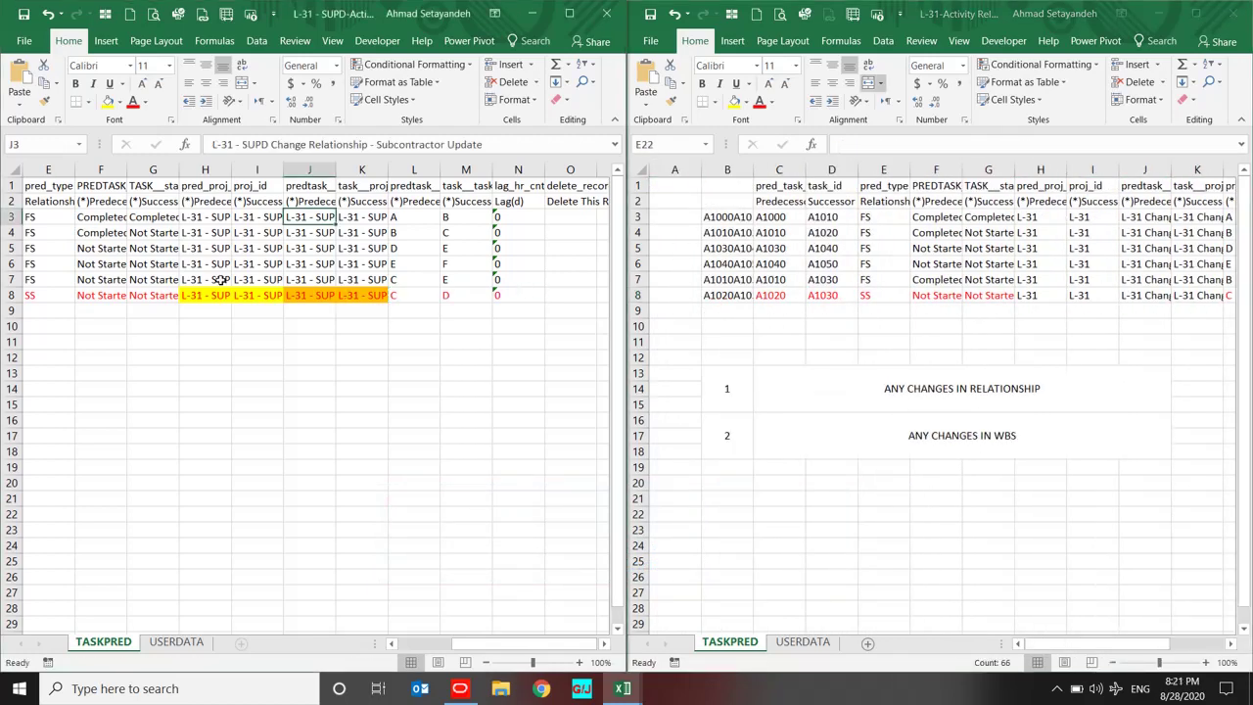
pyautogui.click(220, 281)
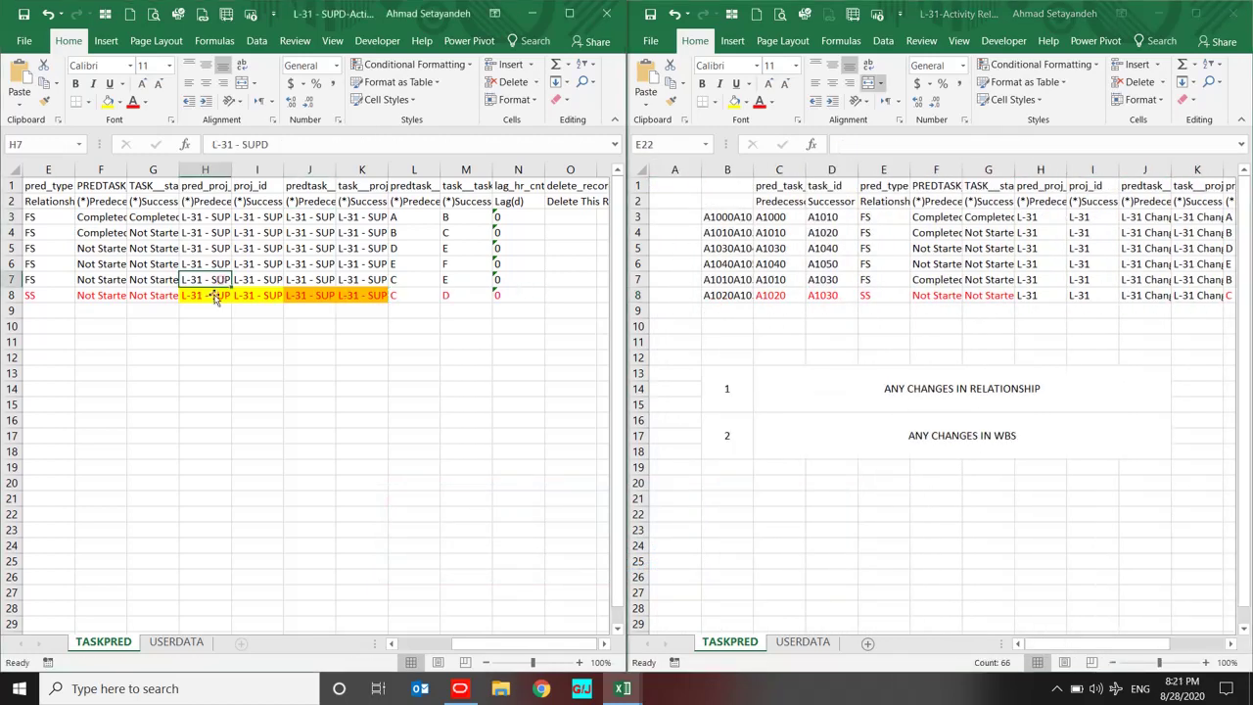
pyautogui.click(209, 295)
pyautogui.press('Home')
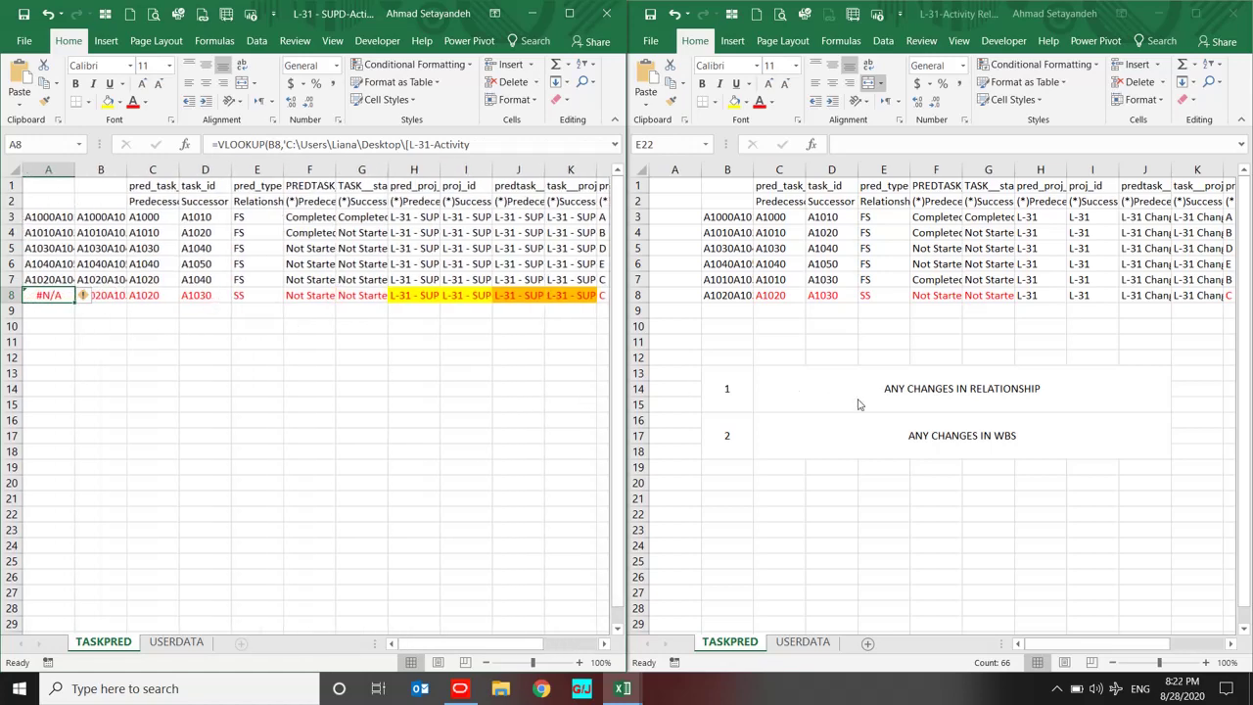
pyautogui.click(913, 383)
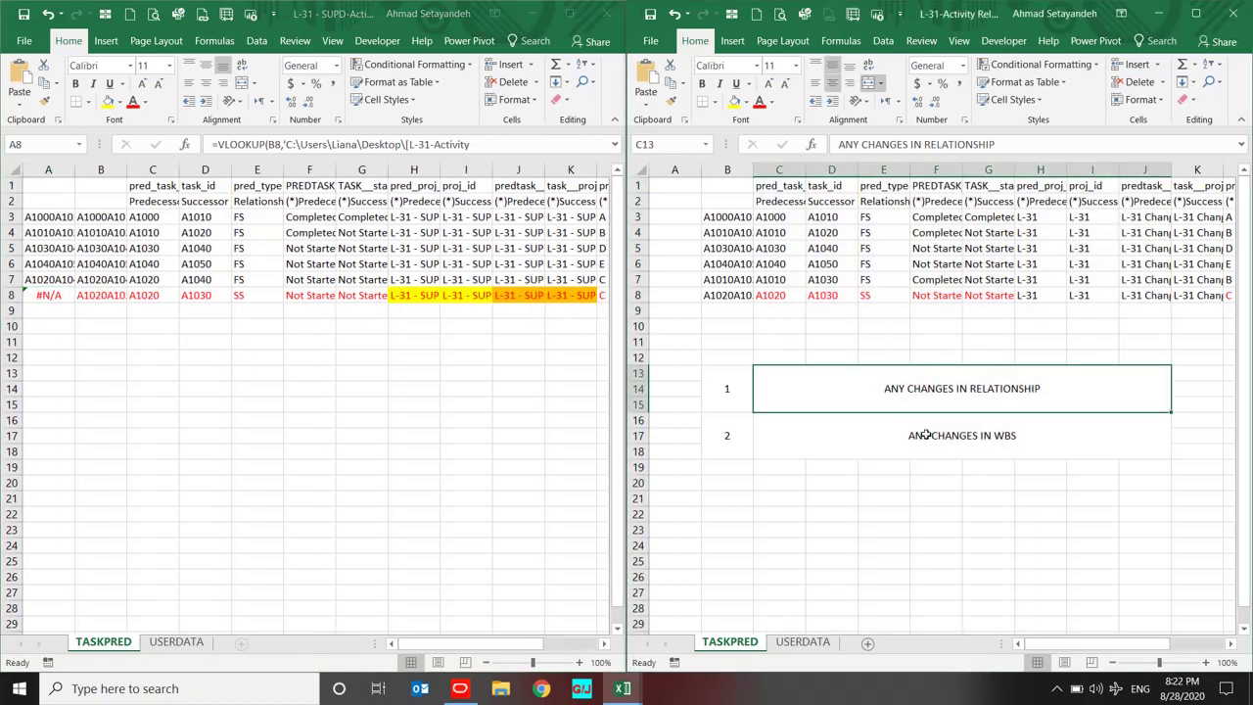
pyautogui.click(925, 434)
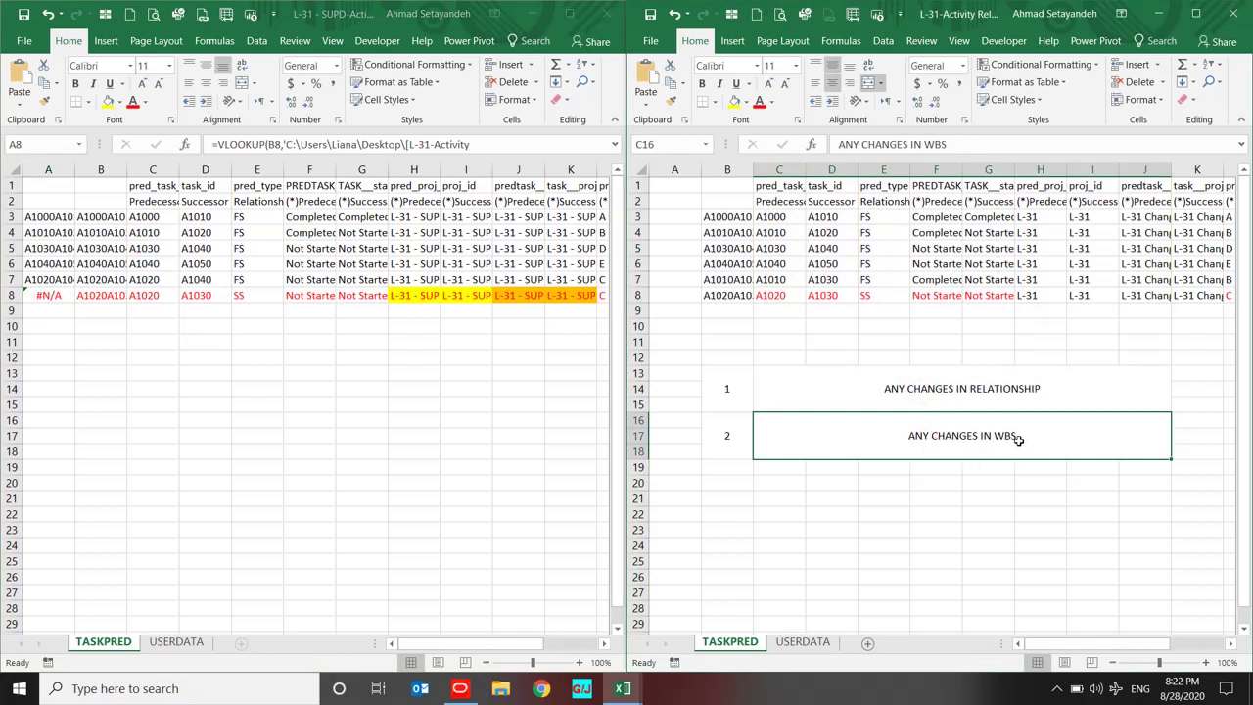
pyautogui.click(730, 215)
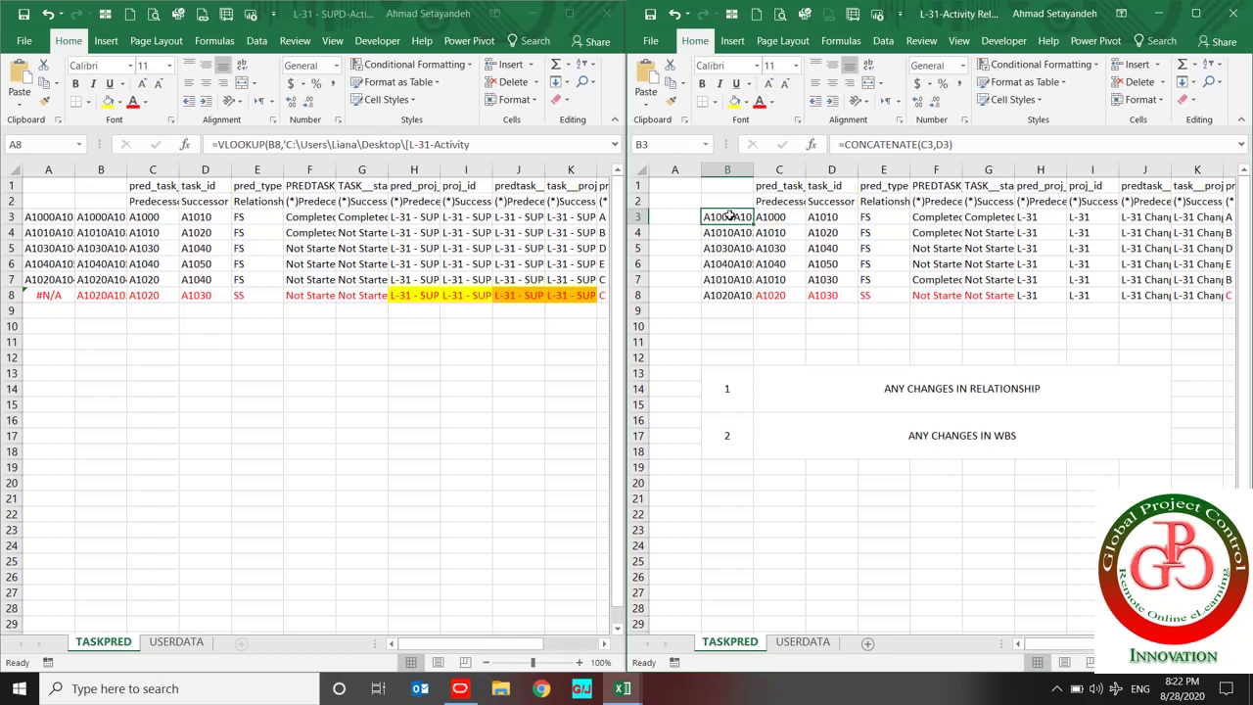
# Extend the B3 key formula to =CONCATENATE(C3,D3,J3,C3,K3), adding predecessor and successor WBS columns.
pyautogui.click(975, 142)
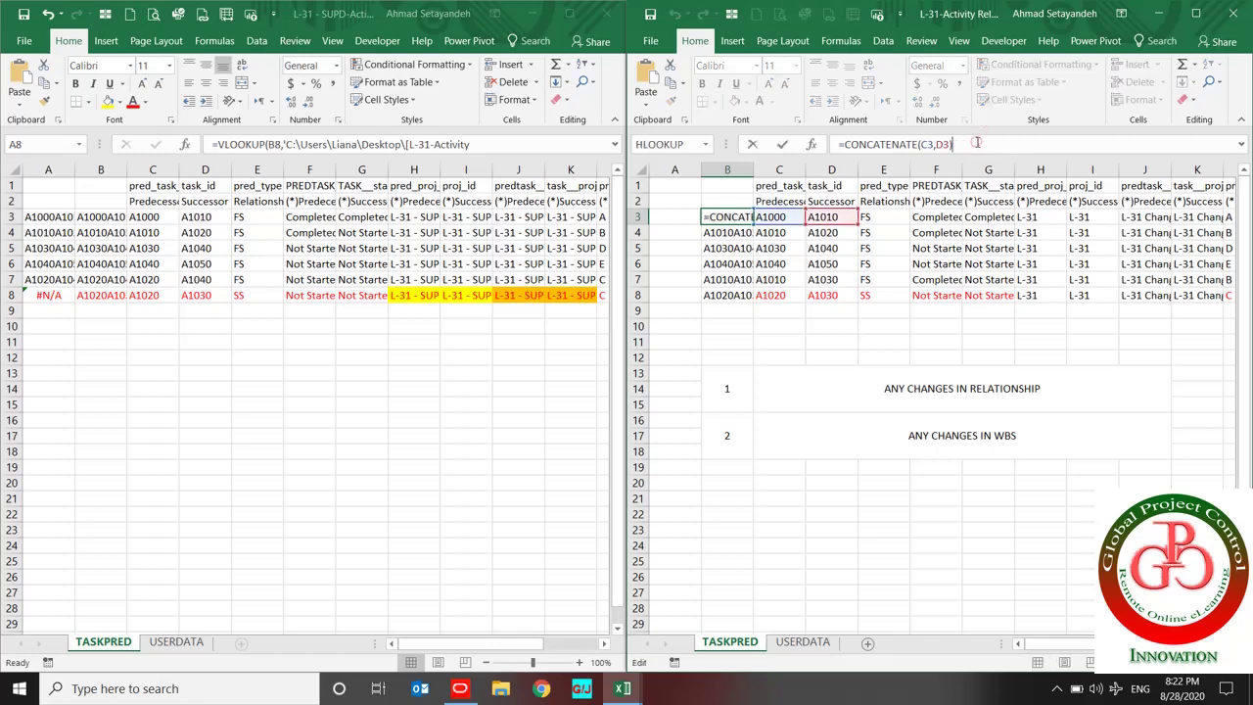
pyautogui.press('BackSpace')
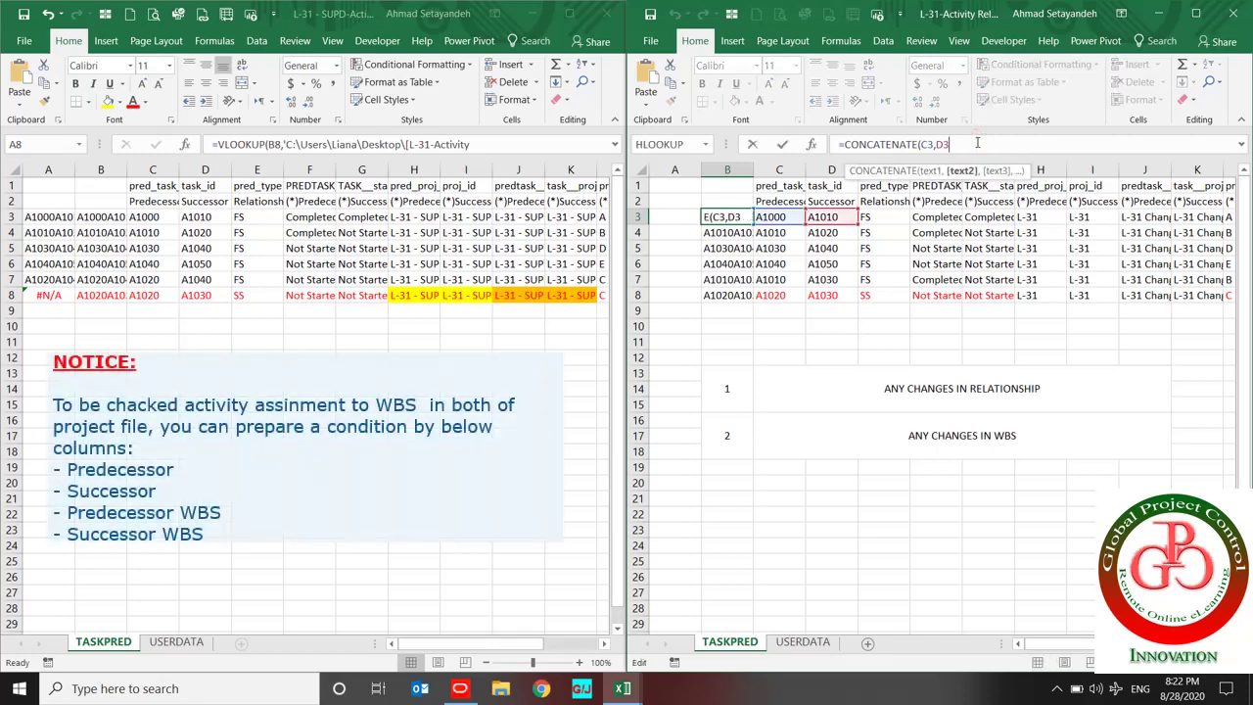
pyautogui.write(',')
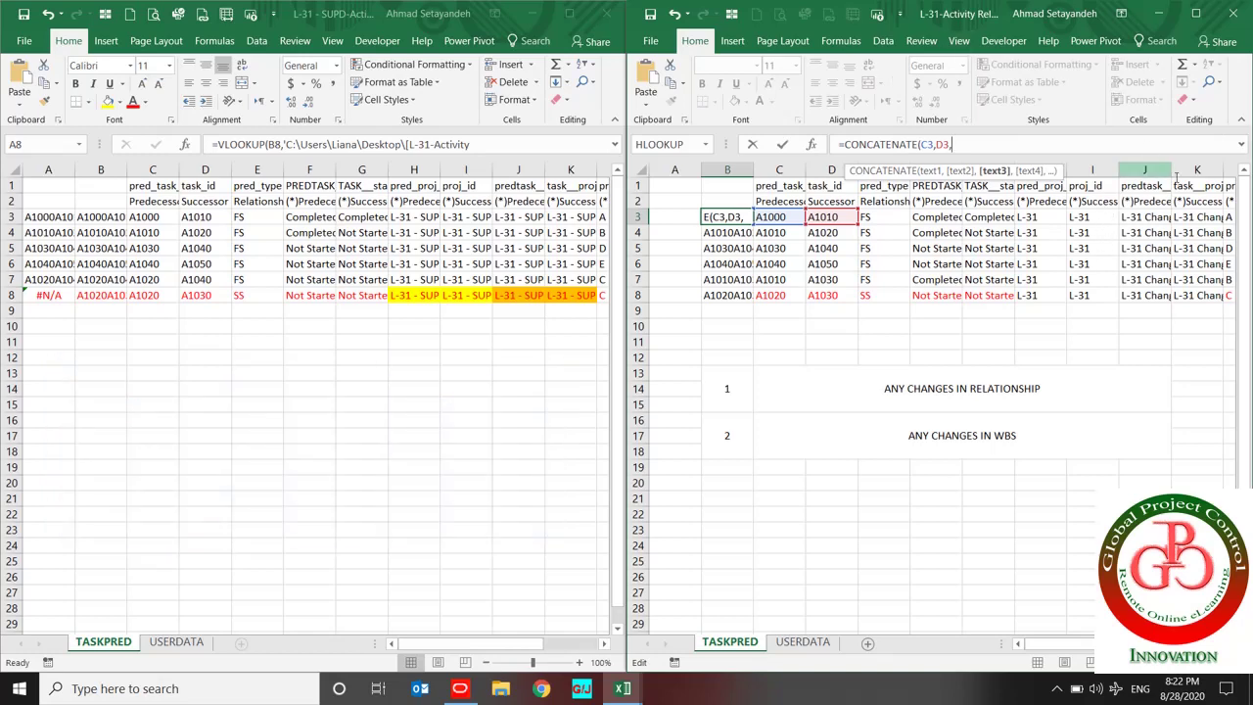
pyautogui.click(1145, 215)
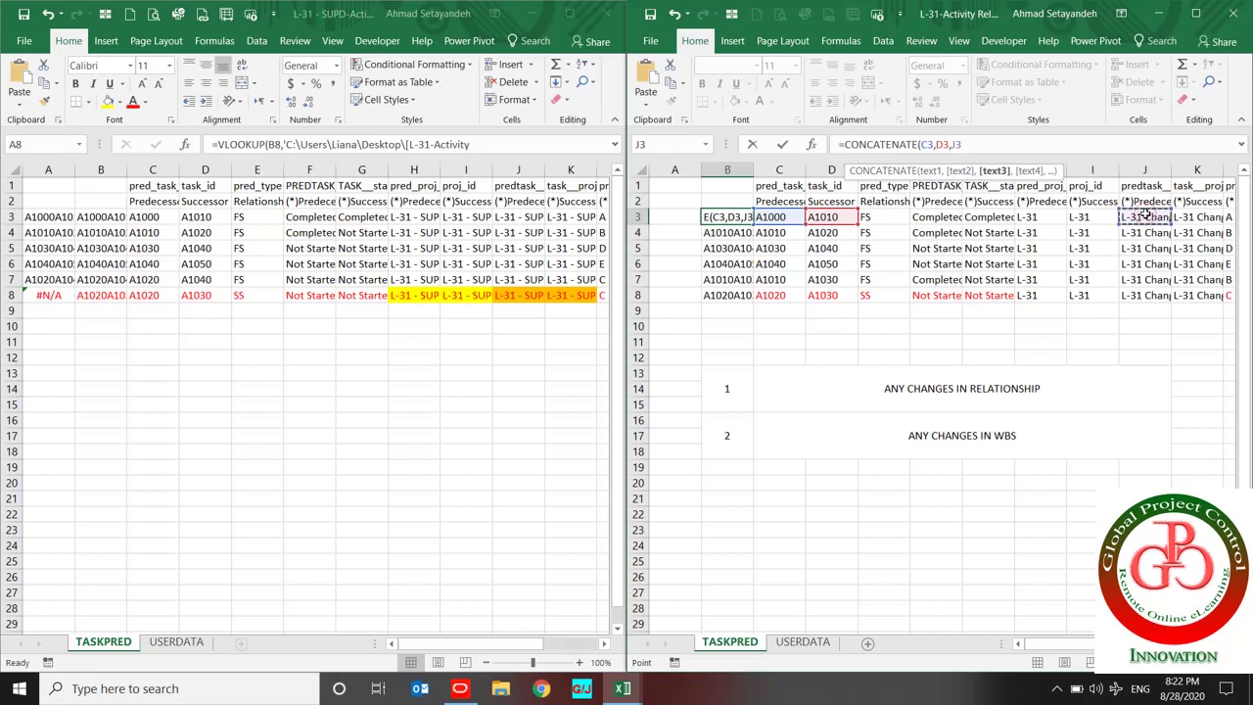
pyautogui.write(',')
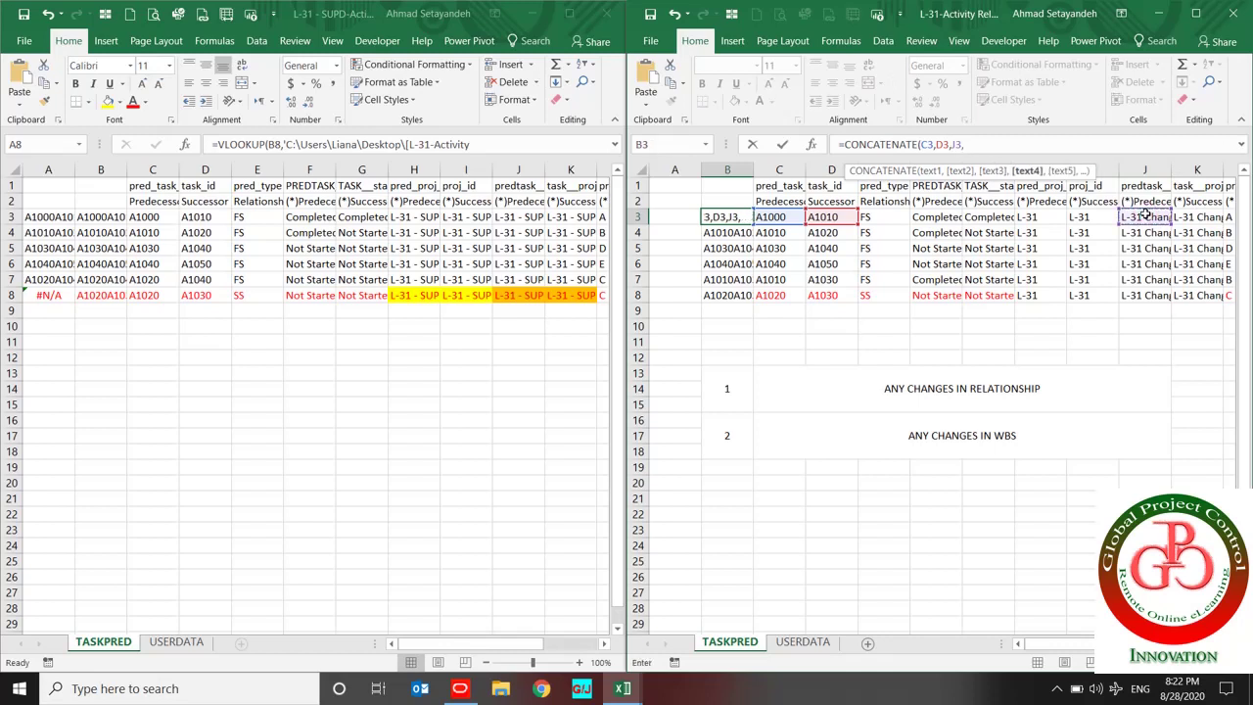
pyautogui.press('Right')
pyautogui.write(',')
pyautogui.press('Right')
pyautogui.press('Right')
pyautogui.press('Right')
pyautogui.press('Right')
pyautogui.press('Right')
pyautogui.press('Right')
pyautogui.press('Right')
pyautogui.press('Right')
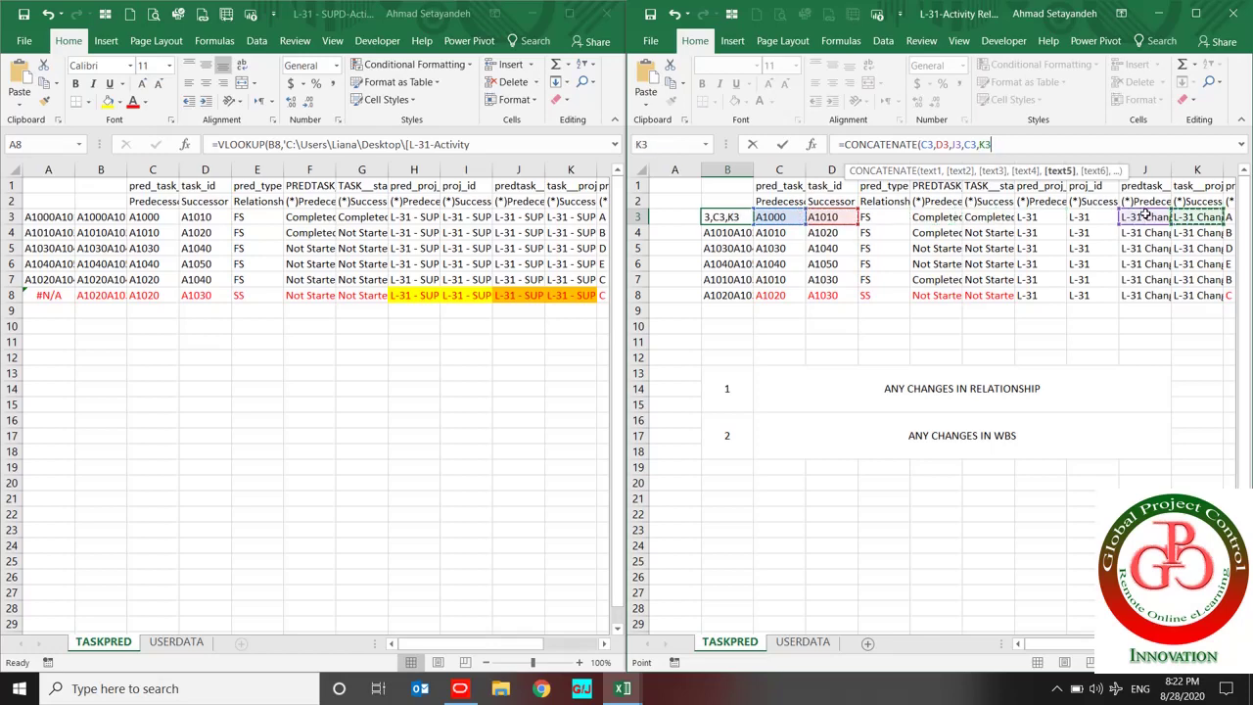
pyautogui.press('Right')
pyautogui.press('Left')
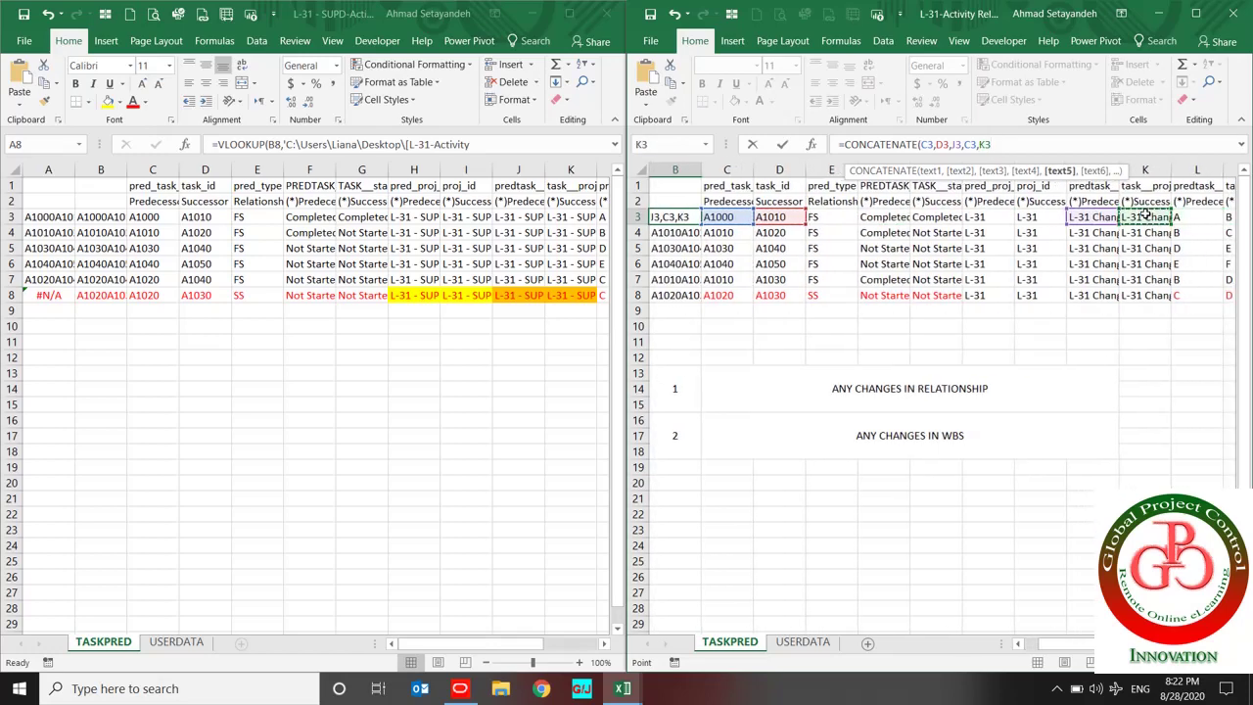
pyautogui.write(')')
pyautogui.press('Return')
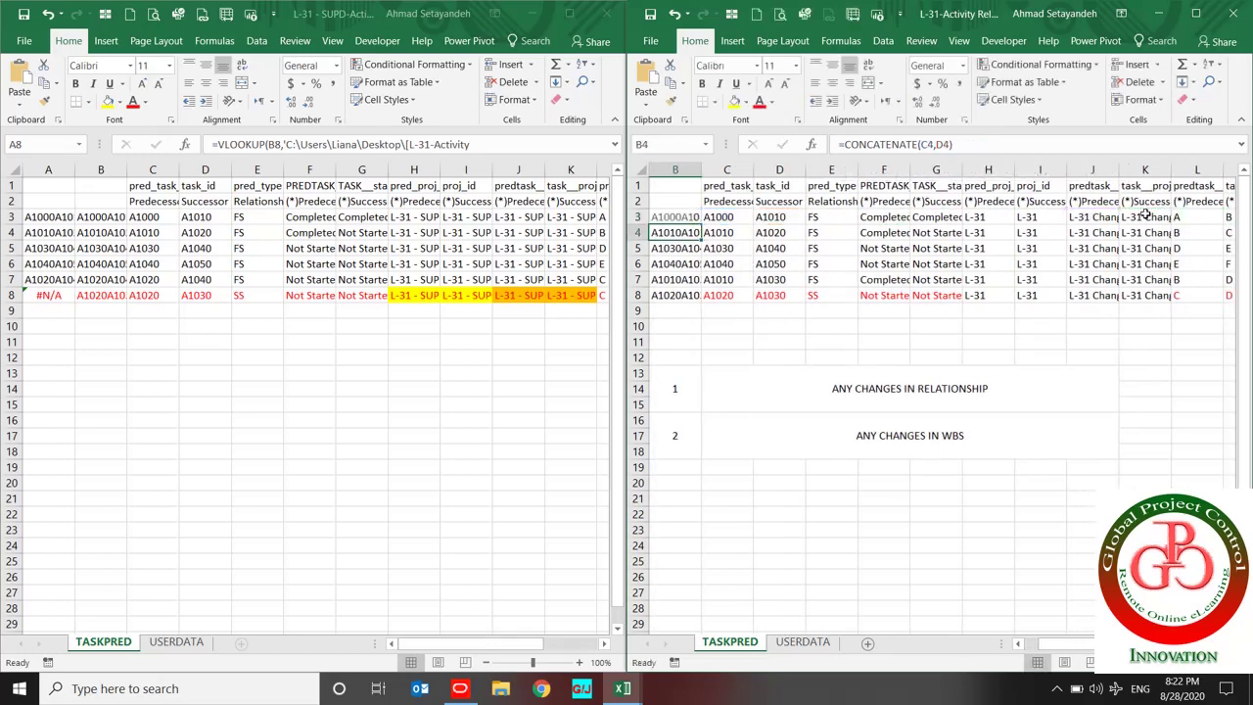
pyautogui.click(1150, 201)
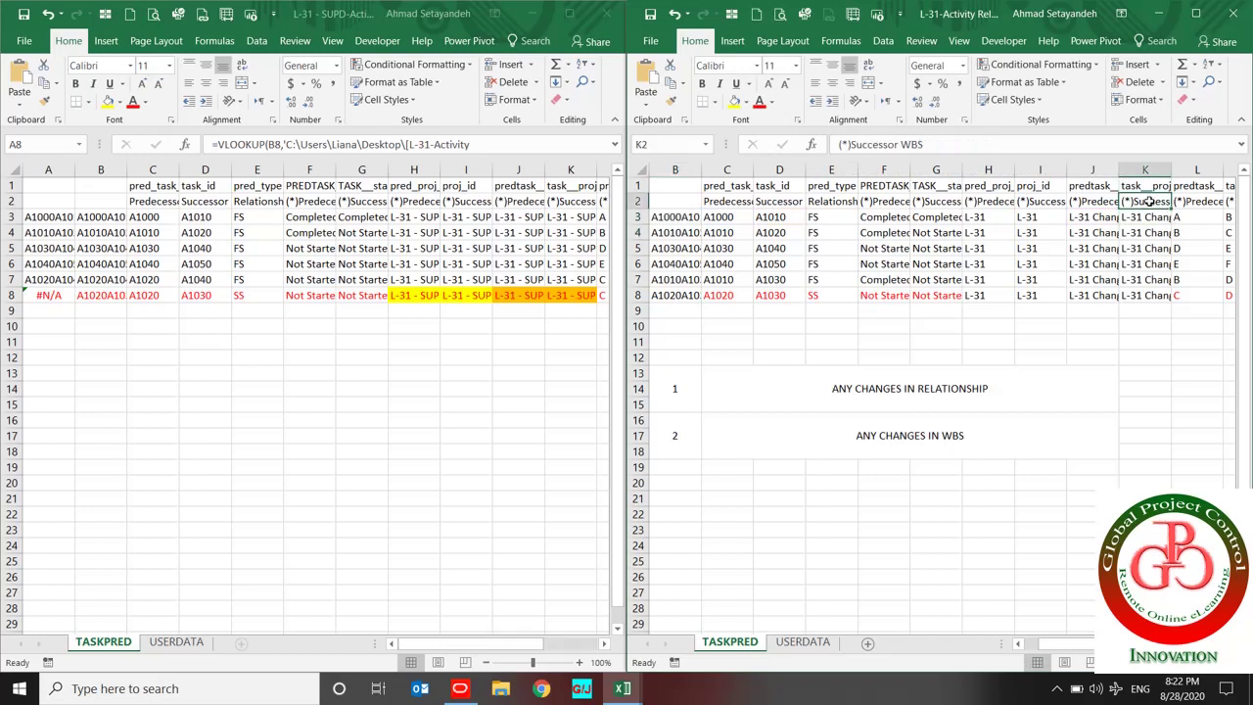
pyautogui.click(1109, 200)
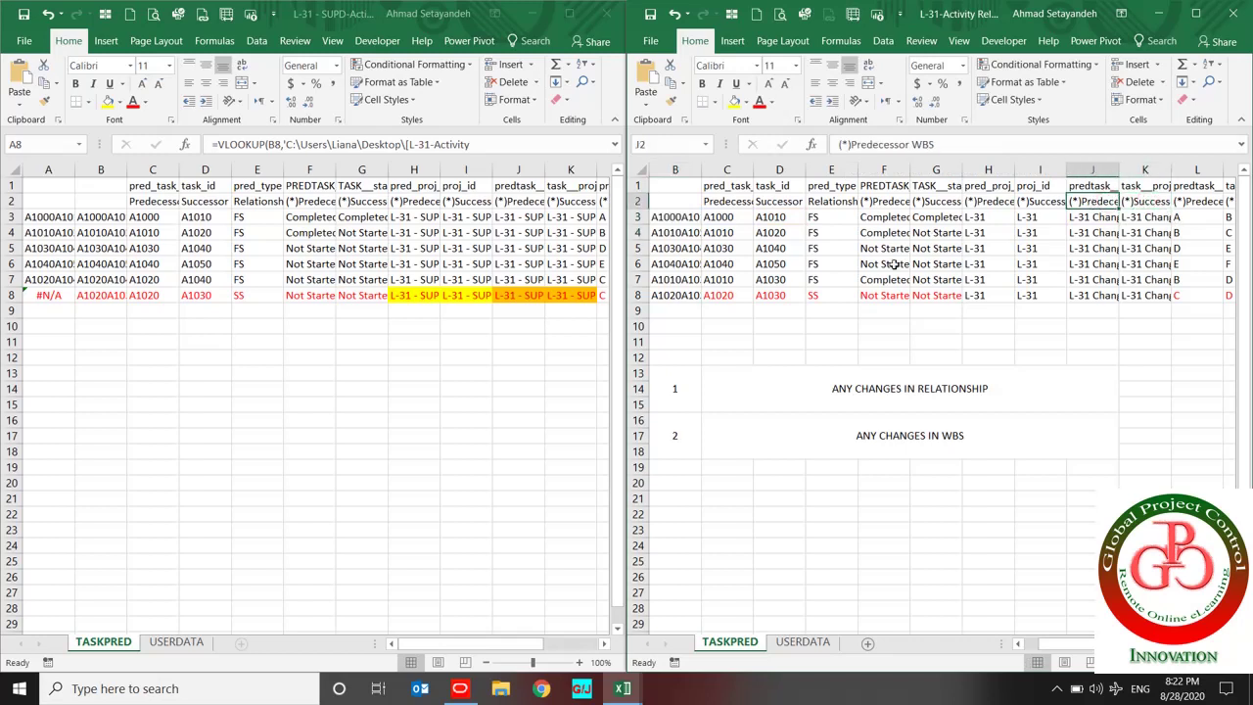
pyautogui.click(679, 216)
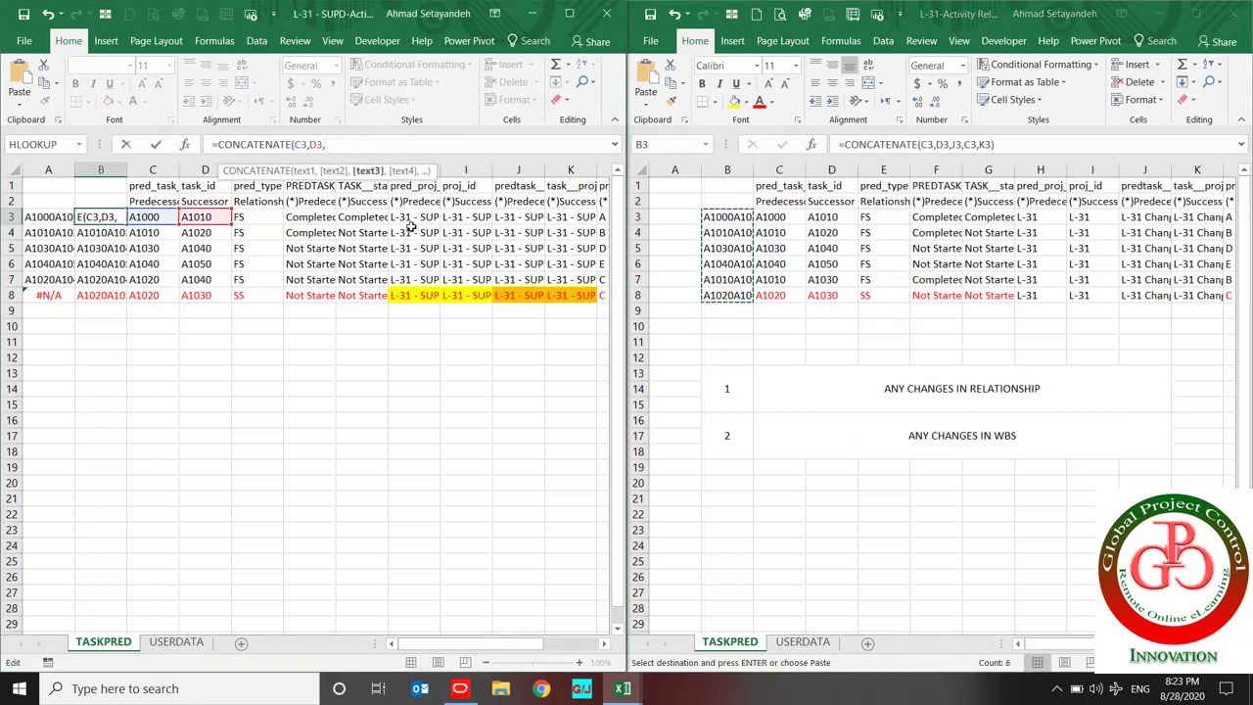
pyautogui.click(522, 219)
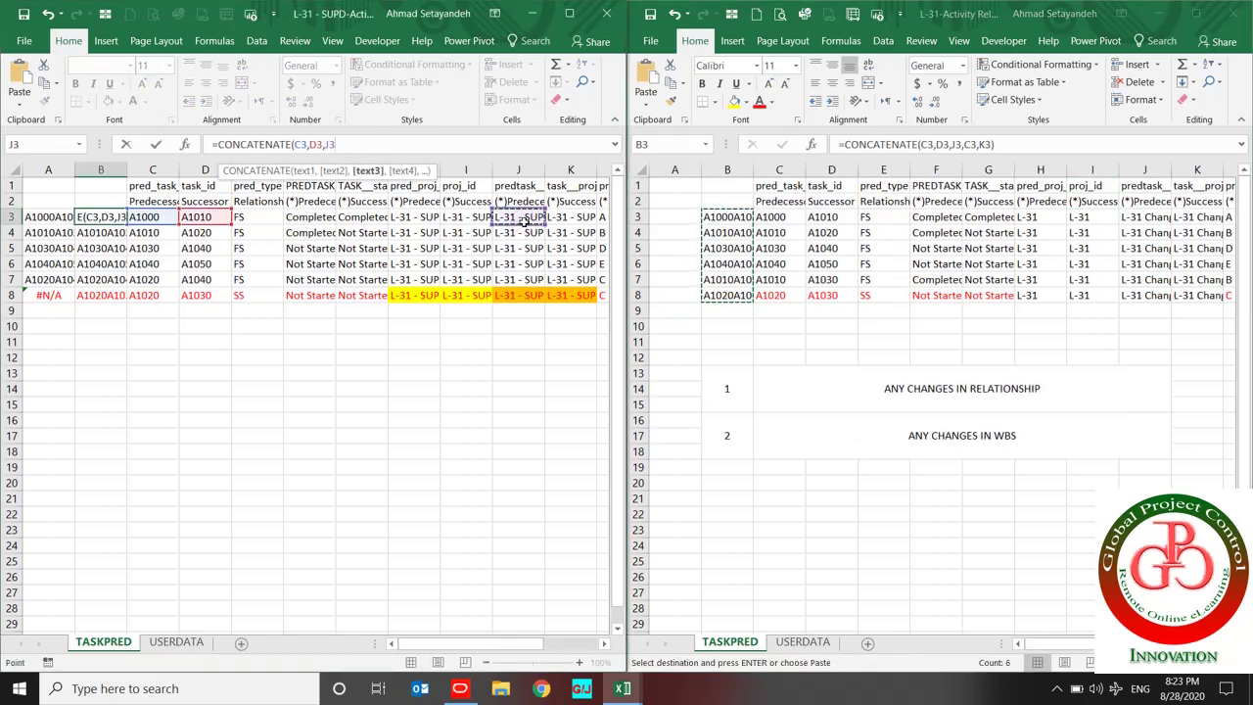
pyautogui.write(',')
pyautogui.press('Right')
pyautogui.press('Right')
pyautogui.press('Right')
pyautogui.press('Right')
pyautogui.press('Right')
pyautogui.press('Right')
pyautogui.press('Right')
pyautogui.press('Right')
pyautogui.press('Right')
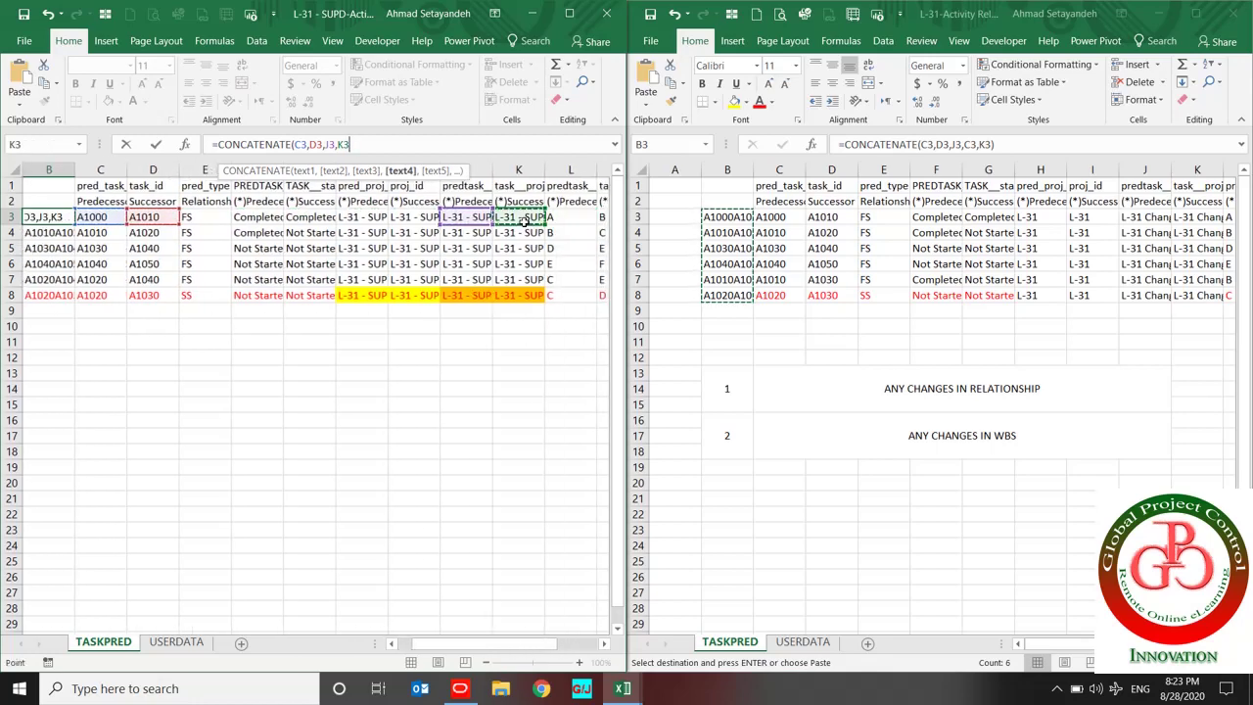
pyautogui.press('Return')
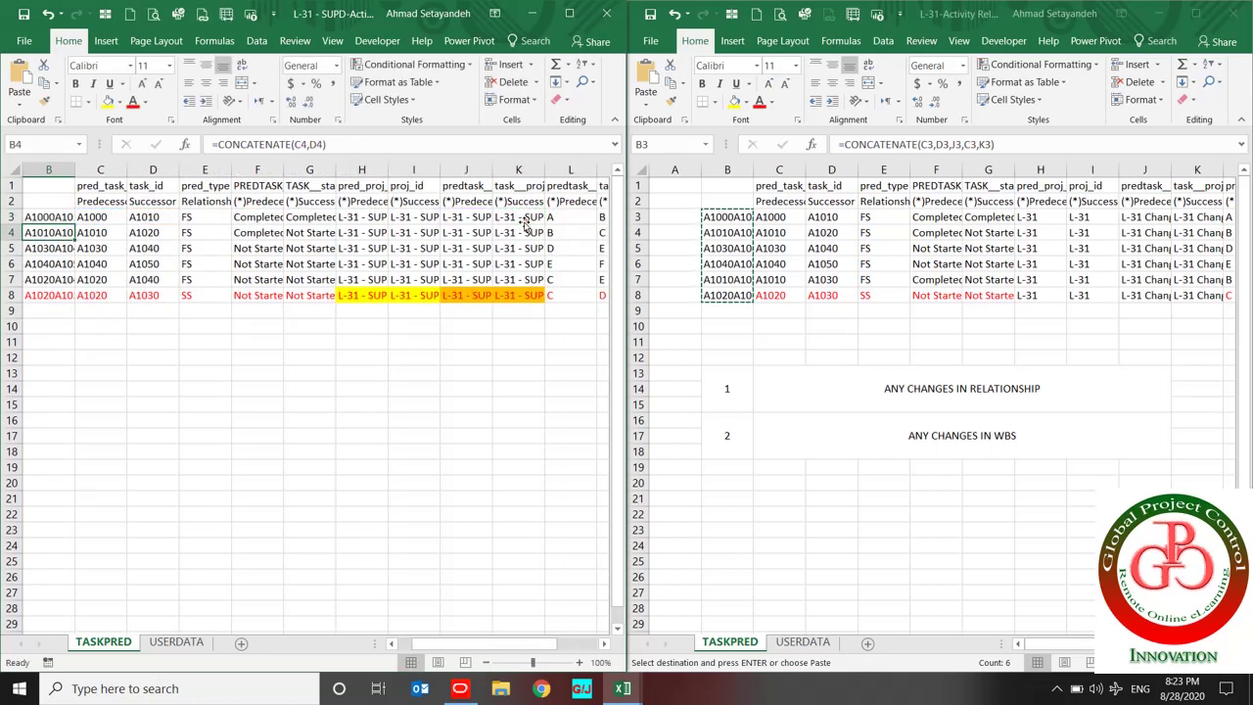
pyautogui.press('Up')
pyautogui.hotkey('ctrl', 'c')
pyautogui.press('Down')
pyautogui.hotkey('shift', 'Down')
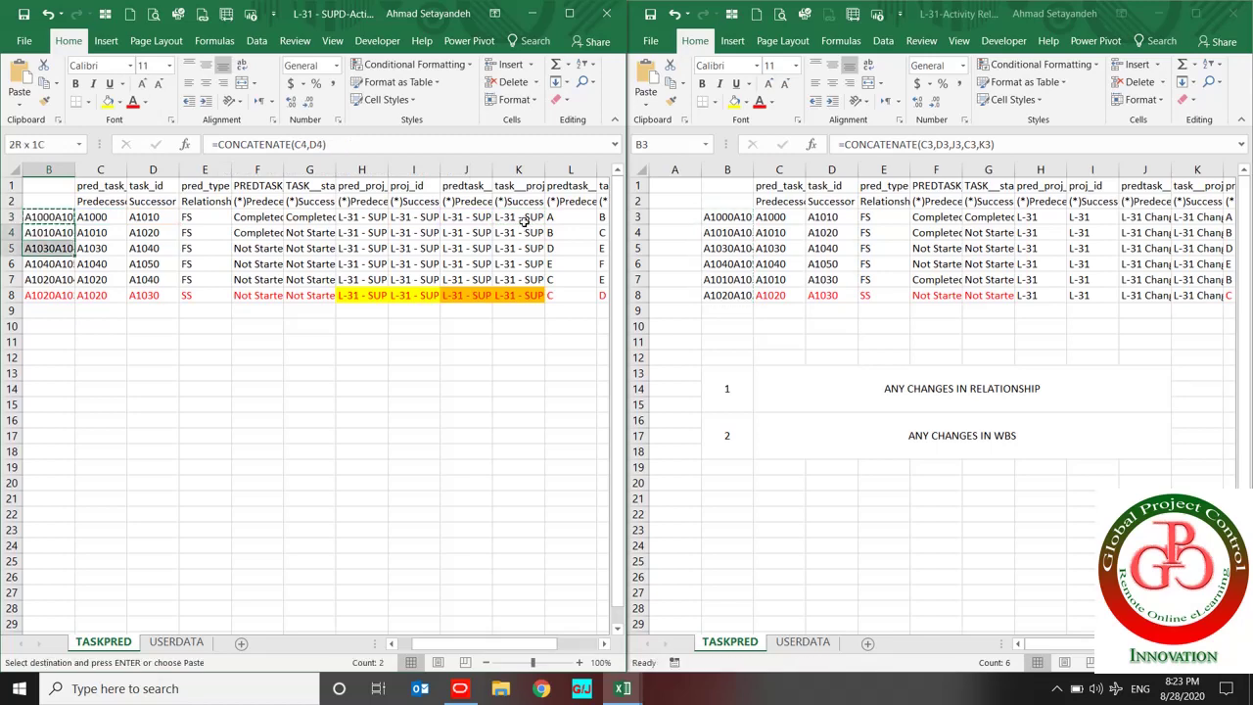
pyautogui.hotkey('shift', 'Down')
pyautogui.hotkey('shift', 'Down')
pyautogui.hotkey('shift', 'Down')
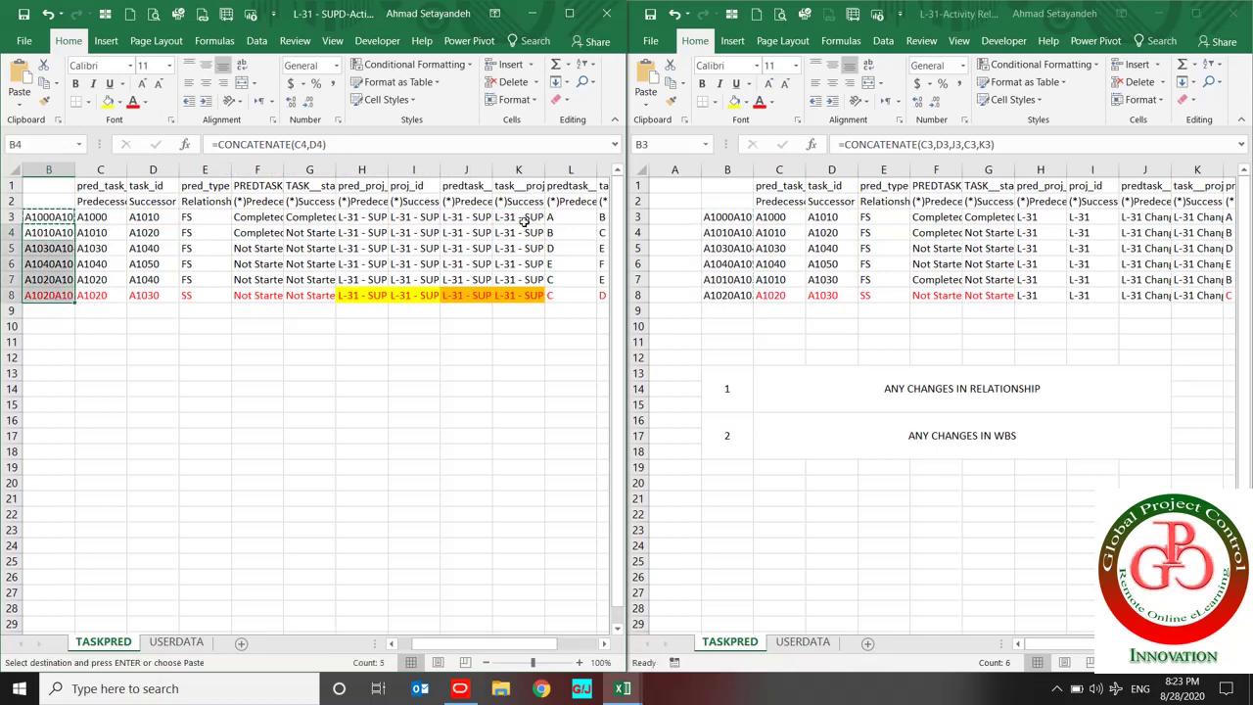
pyautogui.hotkey('shift', 'F10')
pyautogui.press('Down')
pyautogui.press('Down')
pyautogui.press('Return')
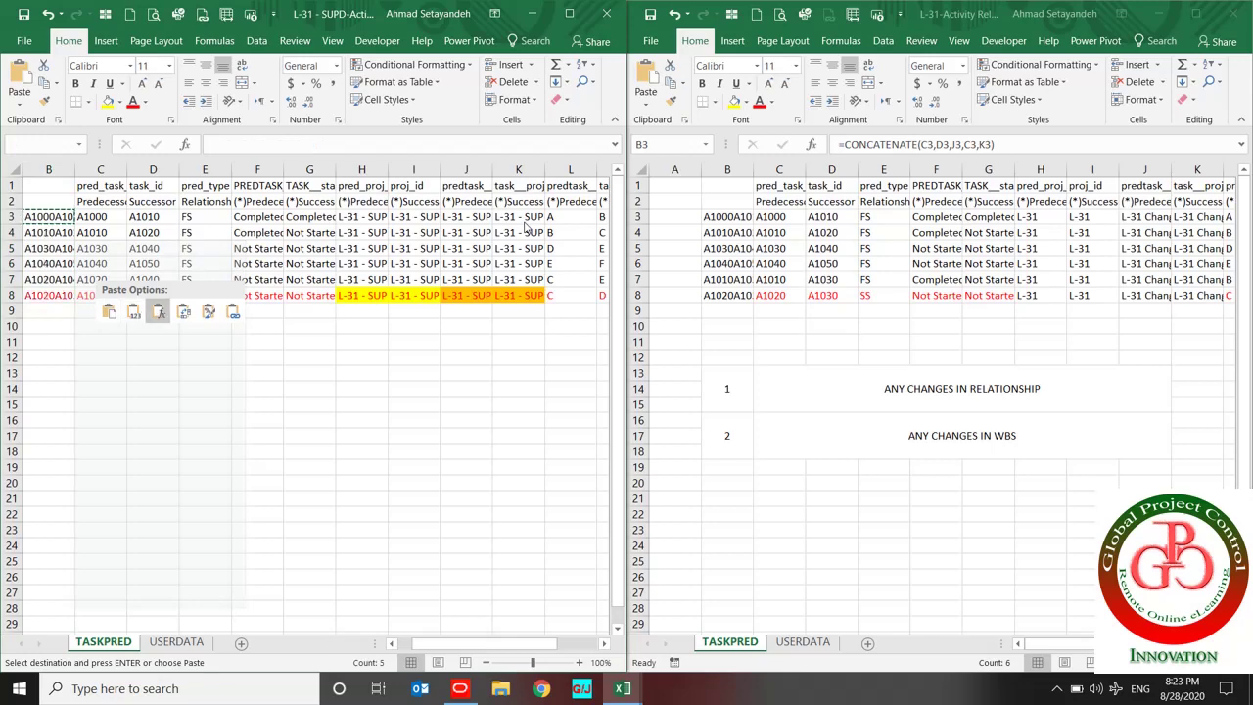
pyautogui.press('Left')
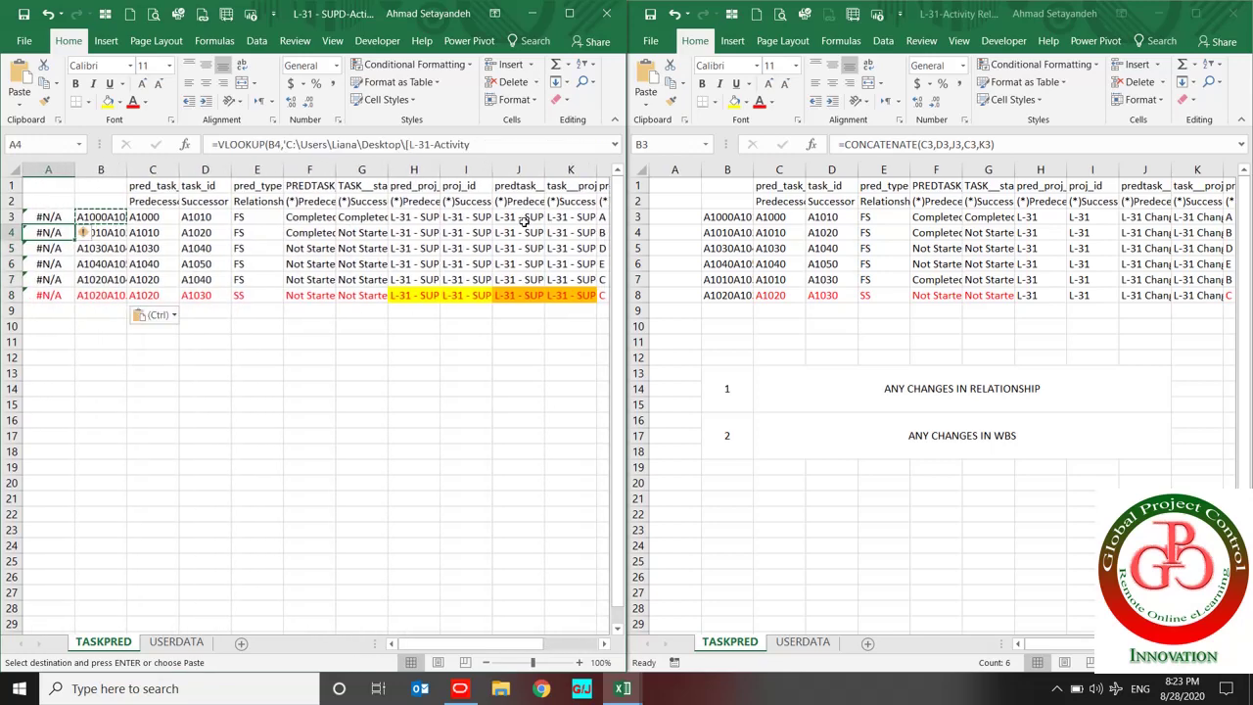
pyautogui.press('Up')
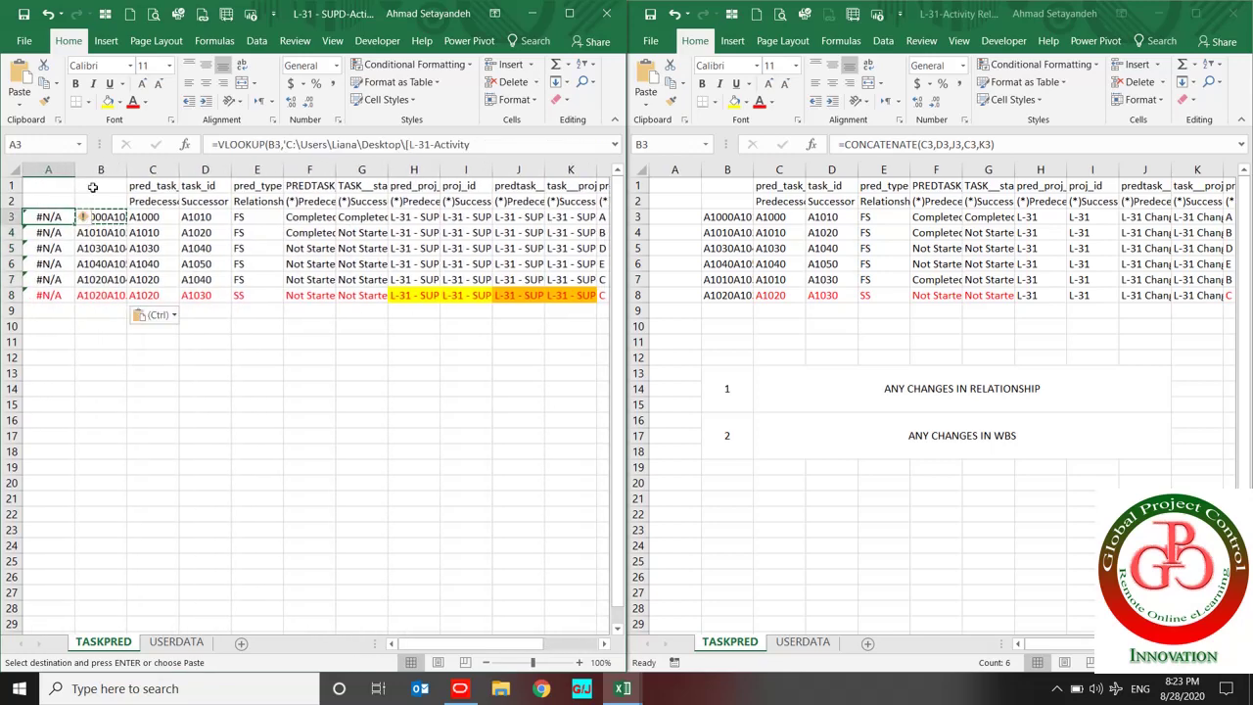
pyautogui.press('Right')
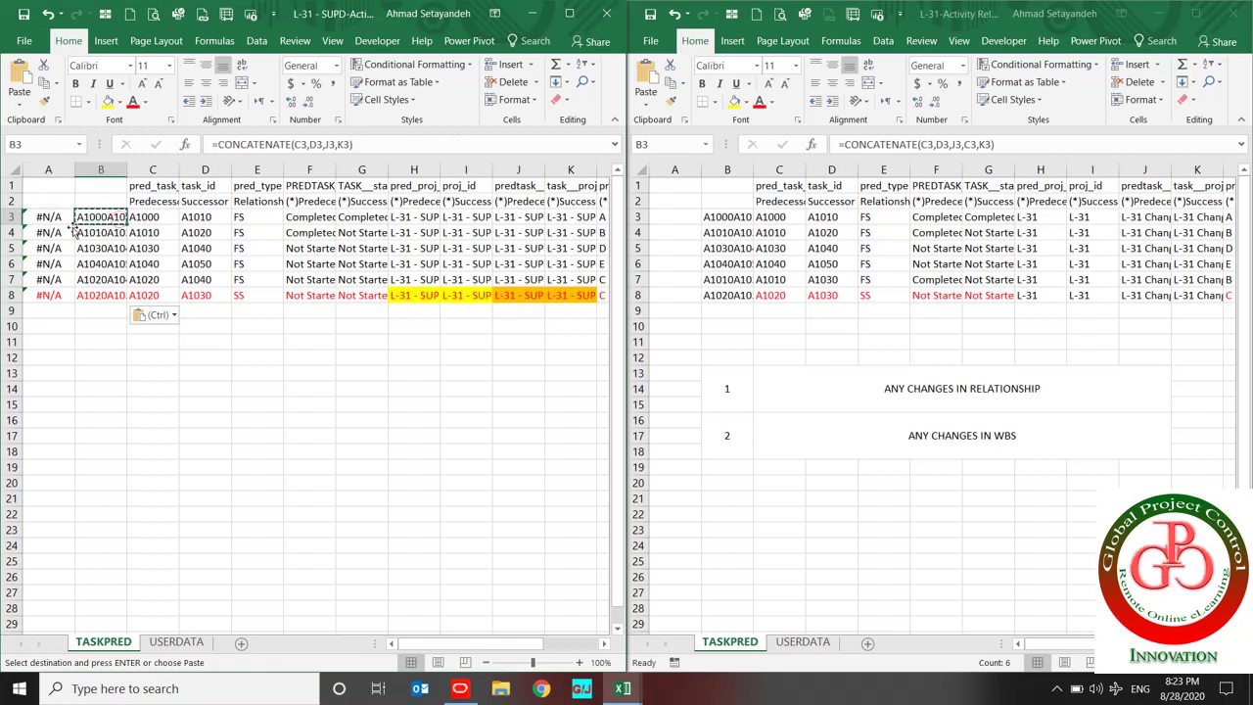
pyautogui.moveTo(44, 217); pyautogui.dragTo(47, 291)
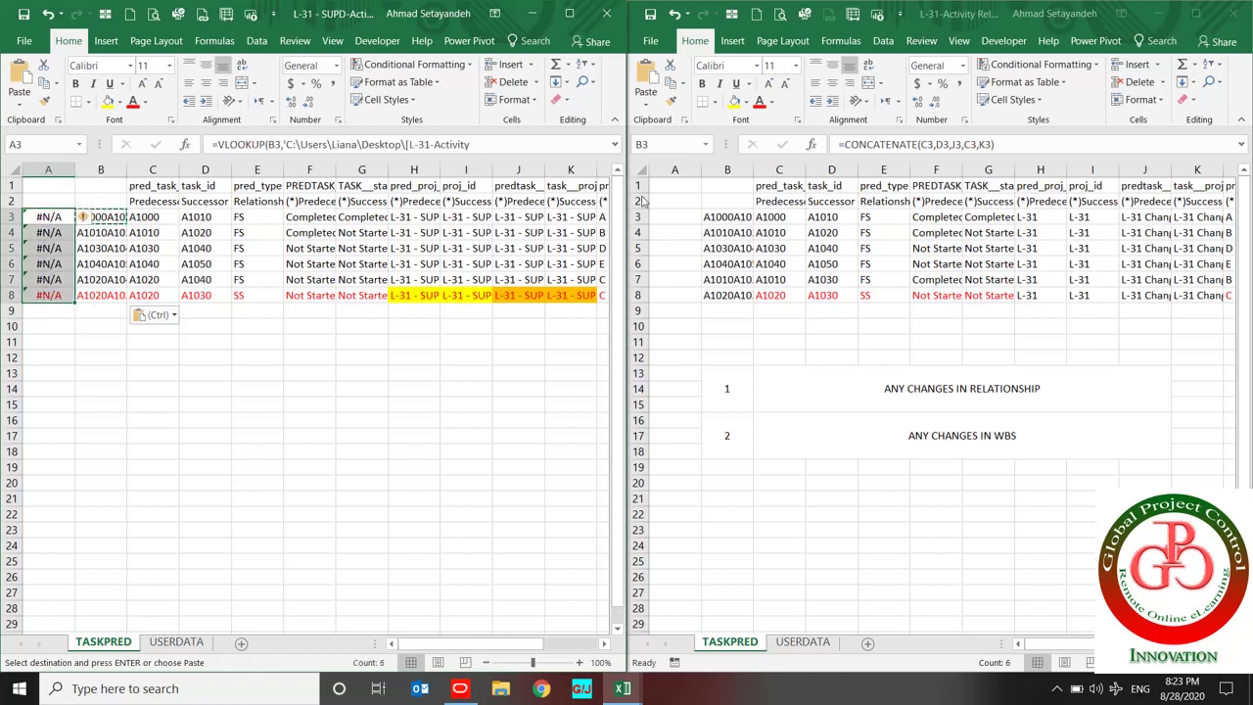
pyautogui.click(529, 217)
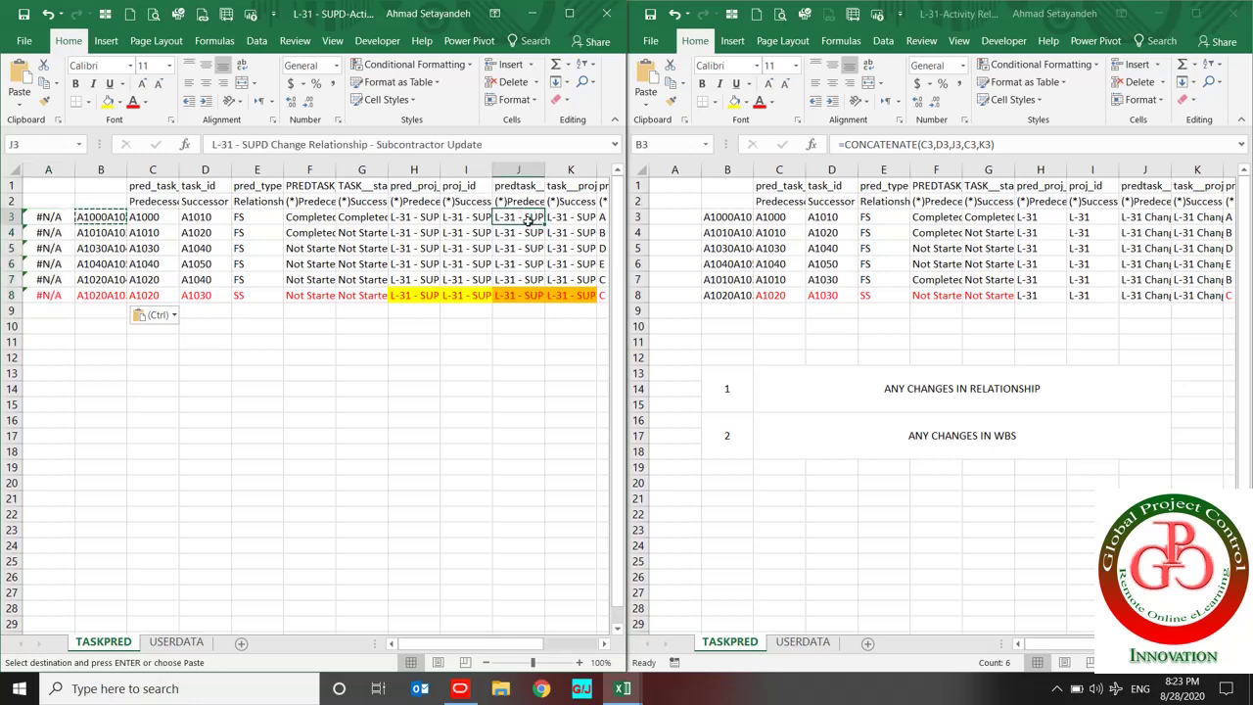
# Copy the Original Plan's WBS values J3:K8 into J3:K8 of the update sheet.
pyautogui.click(1162, 223)
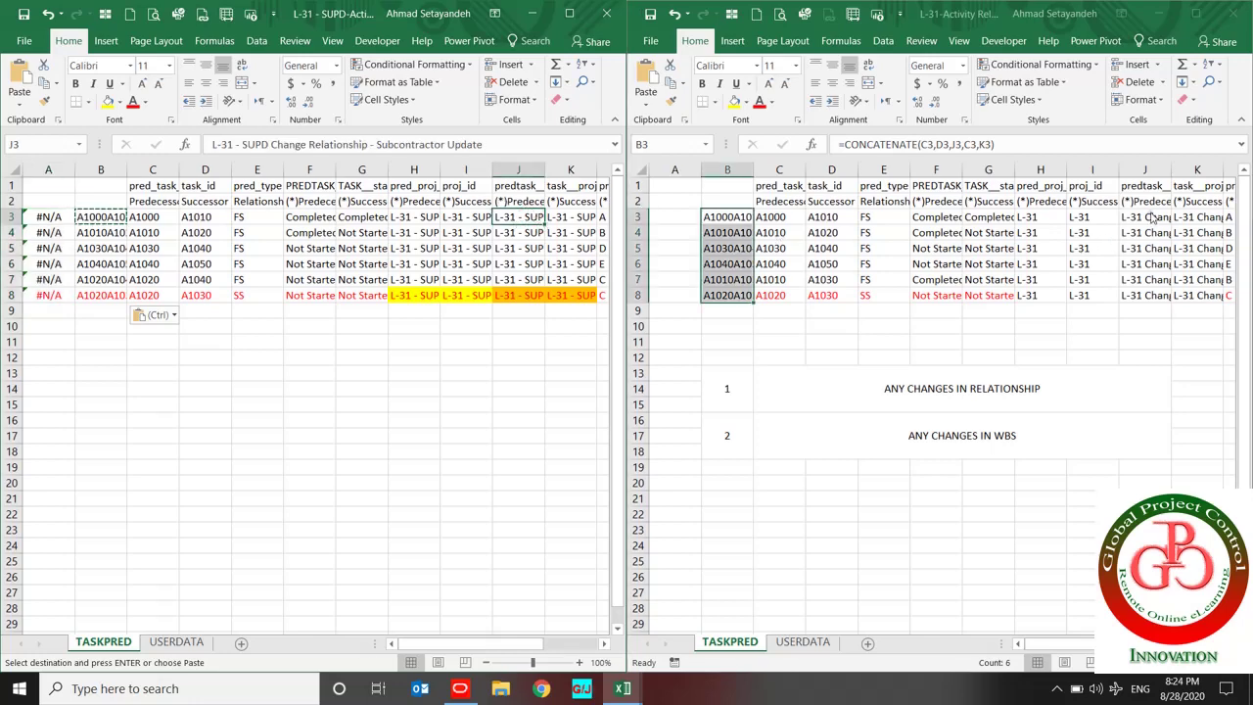
pyautogui.moveTo(1151, 217); pyautogui.dragTo(1184, 217)
pyautogui.keyDown('shift'); pyautogui.click(1192, 294); pyautogui.keyUp('shift')
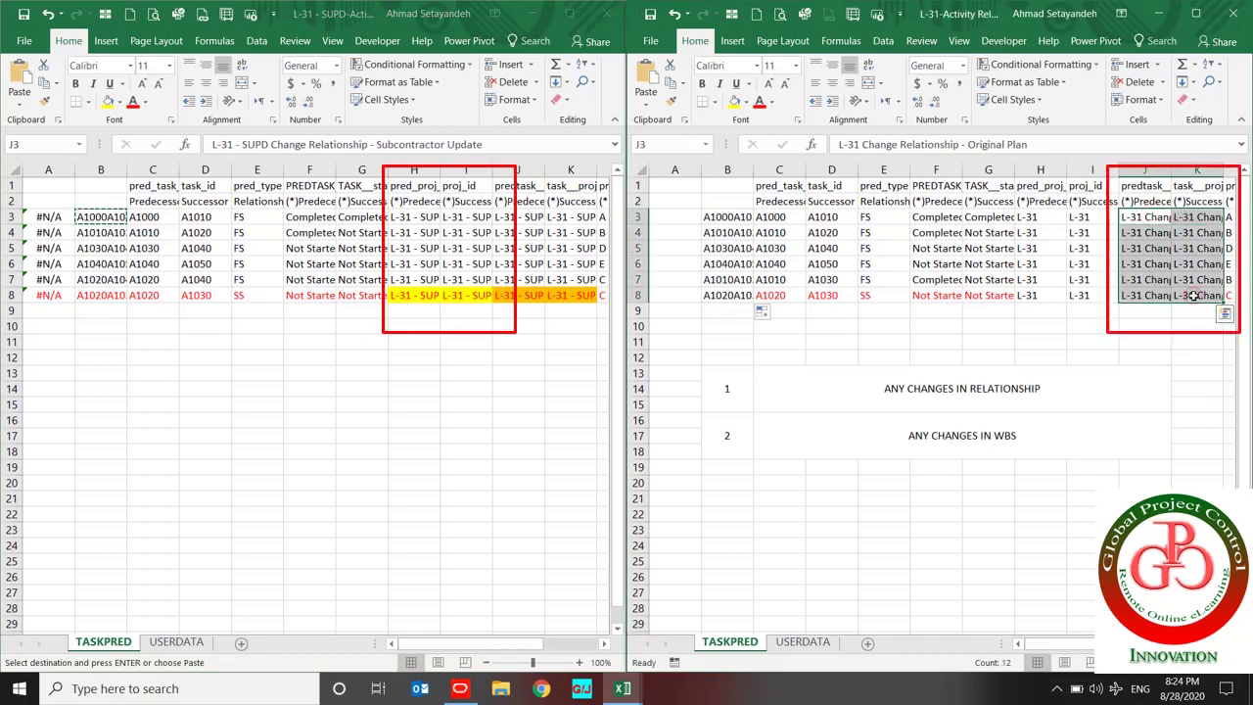
pyautogui.hotkey('ctrl', 'c')
pyautogui.click(518, 217)
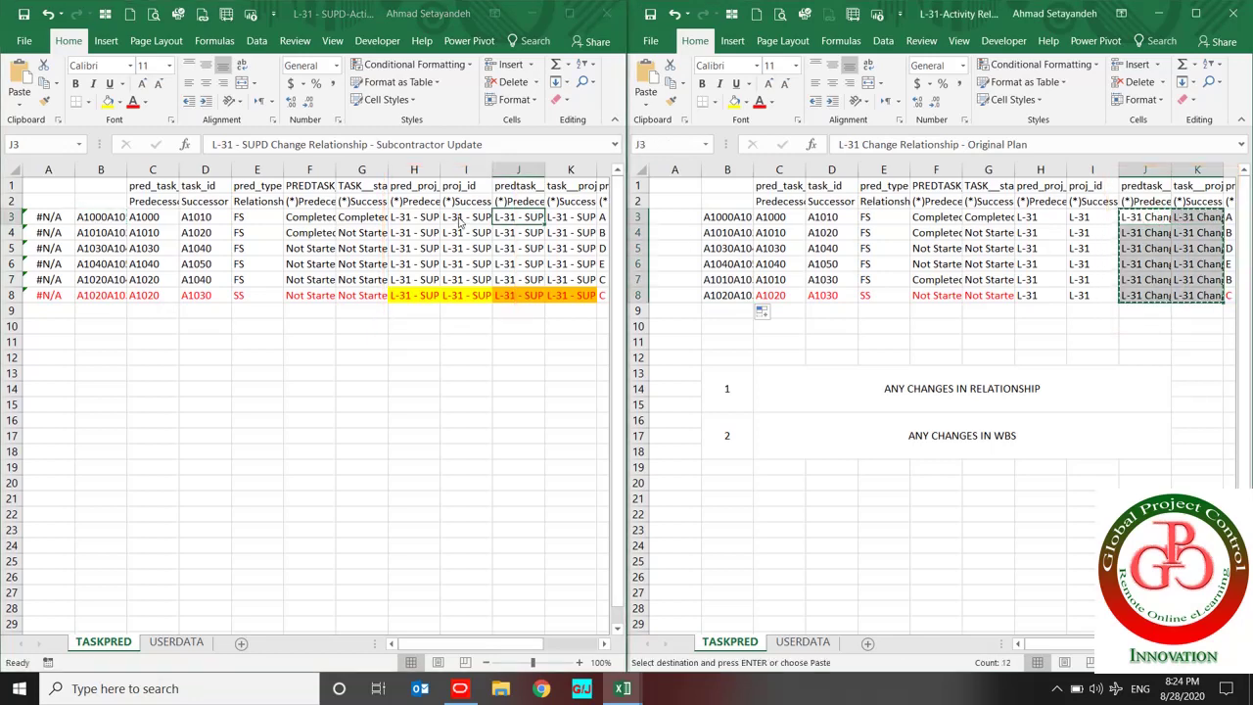
pyautogui.rightClick(519, 218)
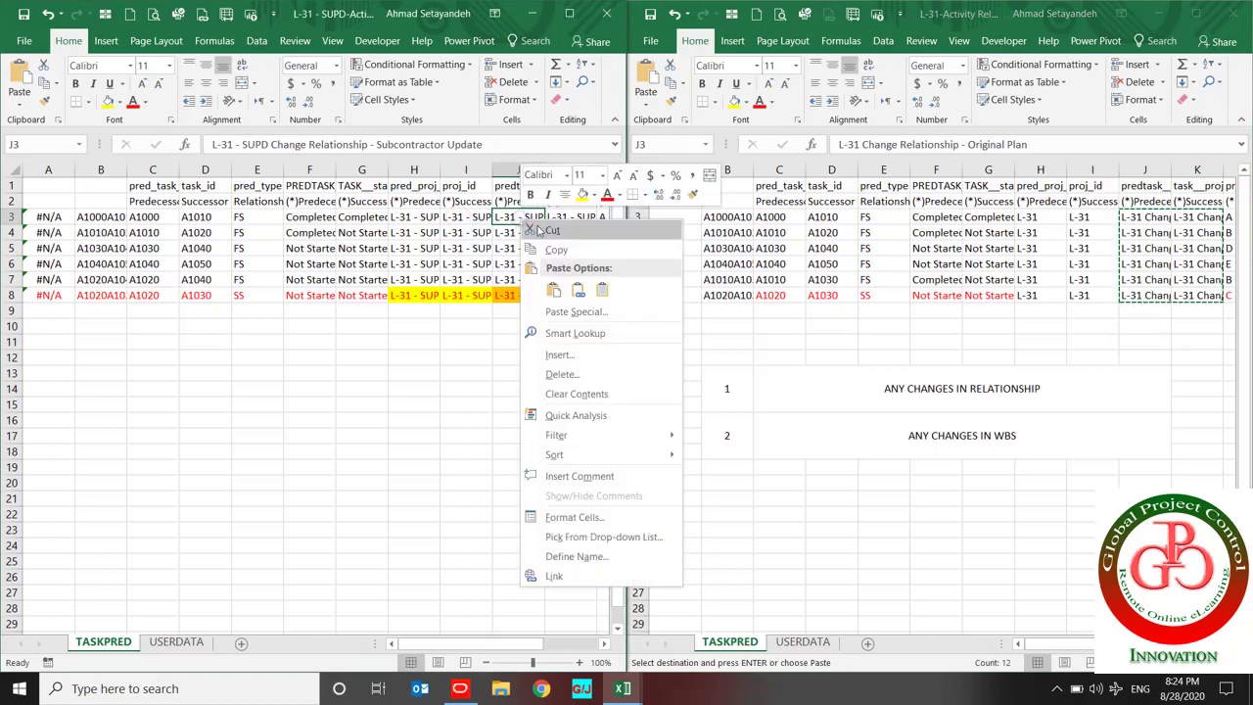
pyautogui.click(554, 290)
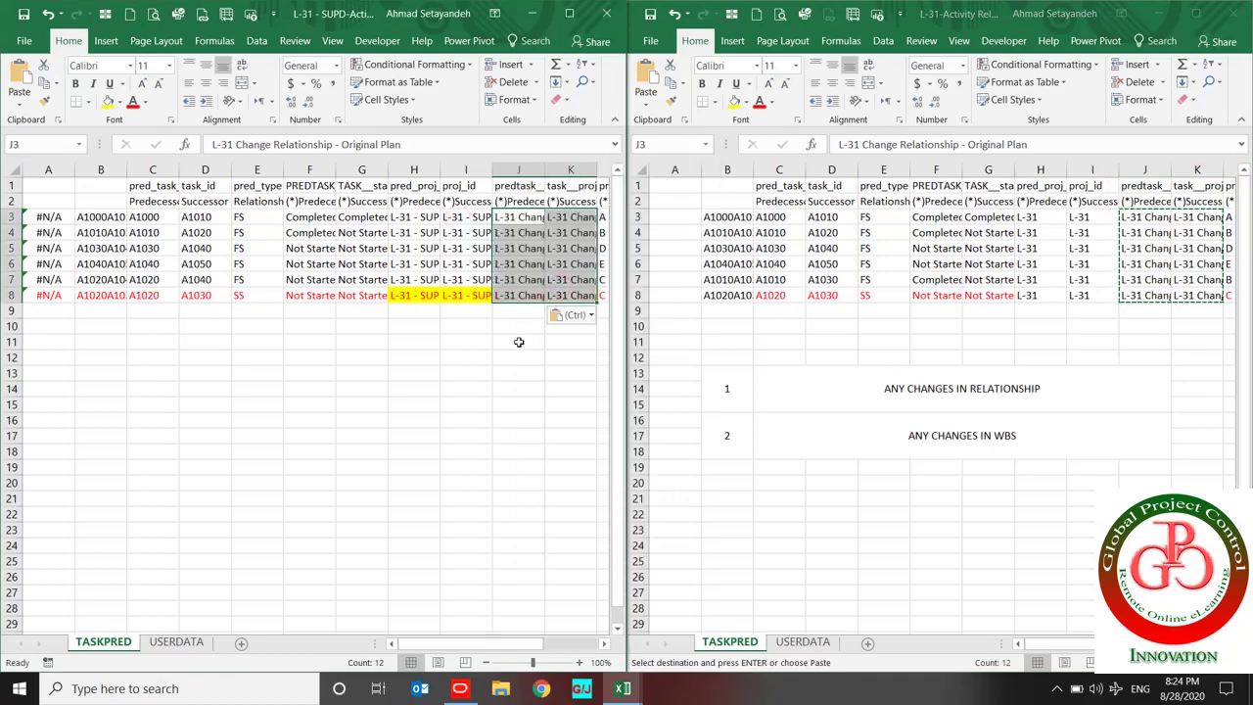
pyautogui.click(517, 340)
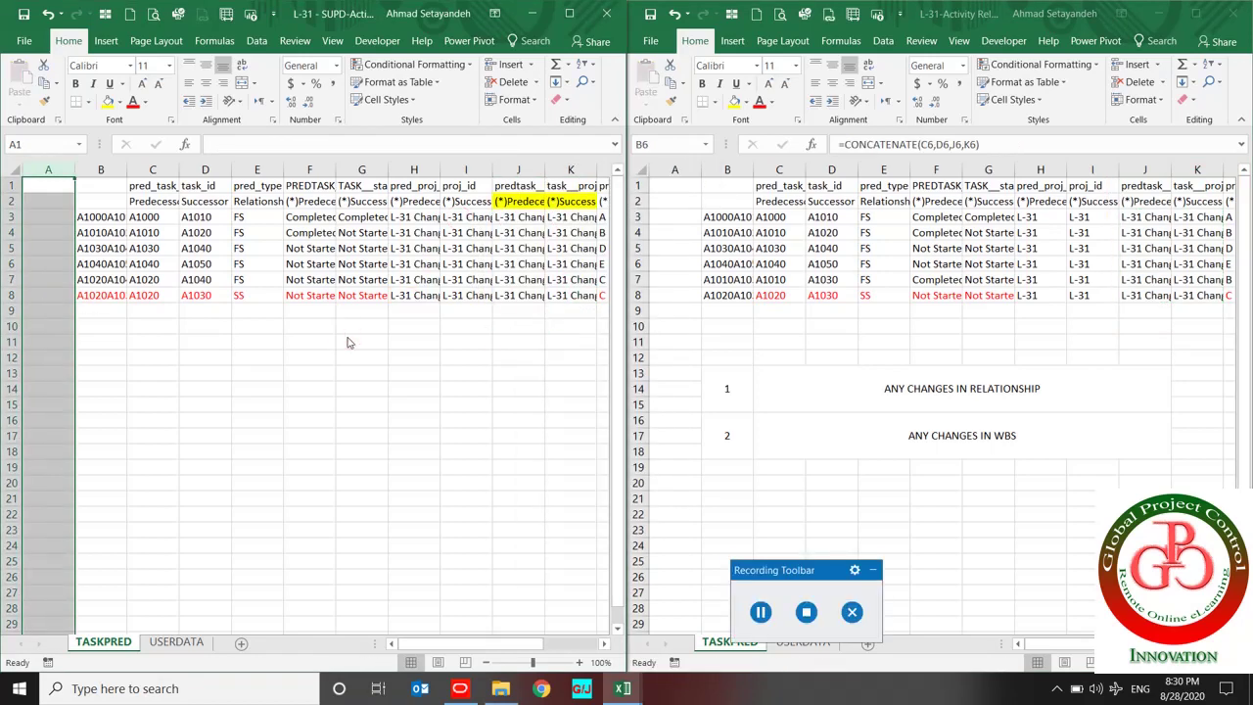
pyautogui.click(301, 355)
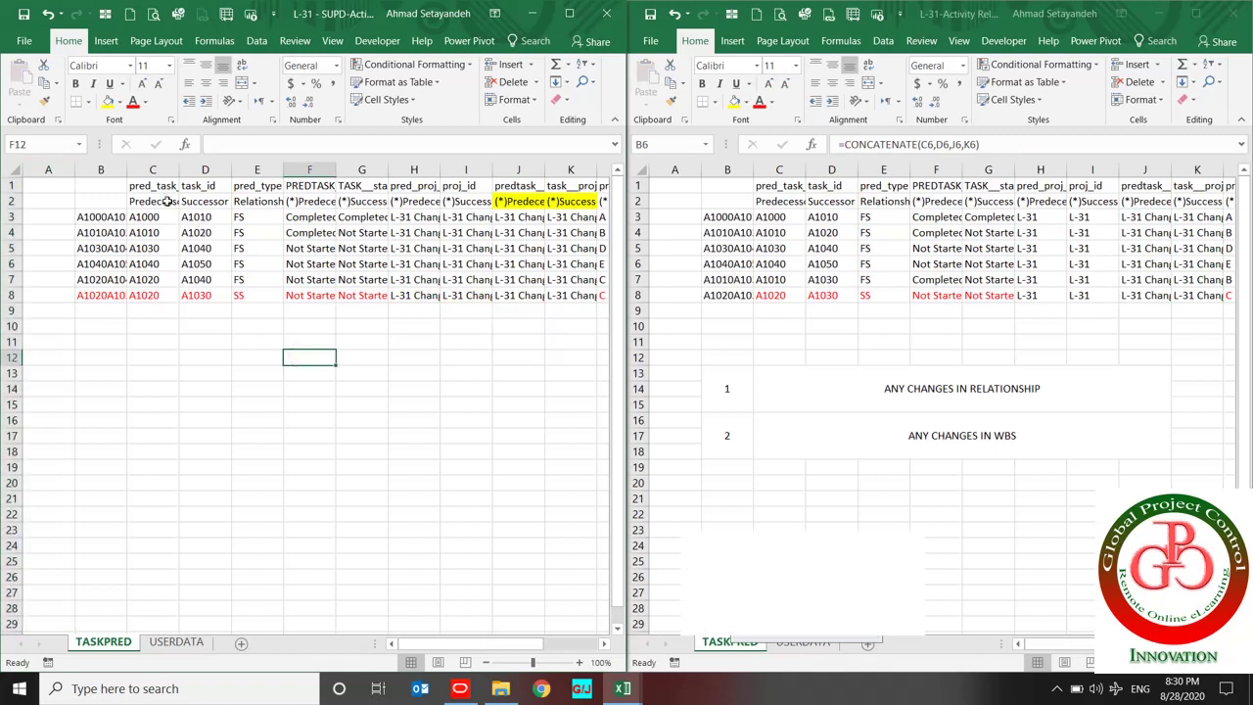
# Fill the update sheet's Predecessor/Successor headers and the other workbook's relationship banner yellow.
pyautogui.moveTo(165, 201); pyautogui.dragTo(189, 199)
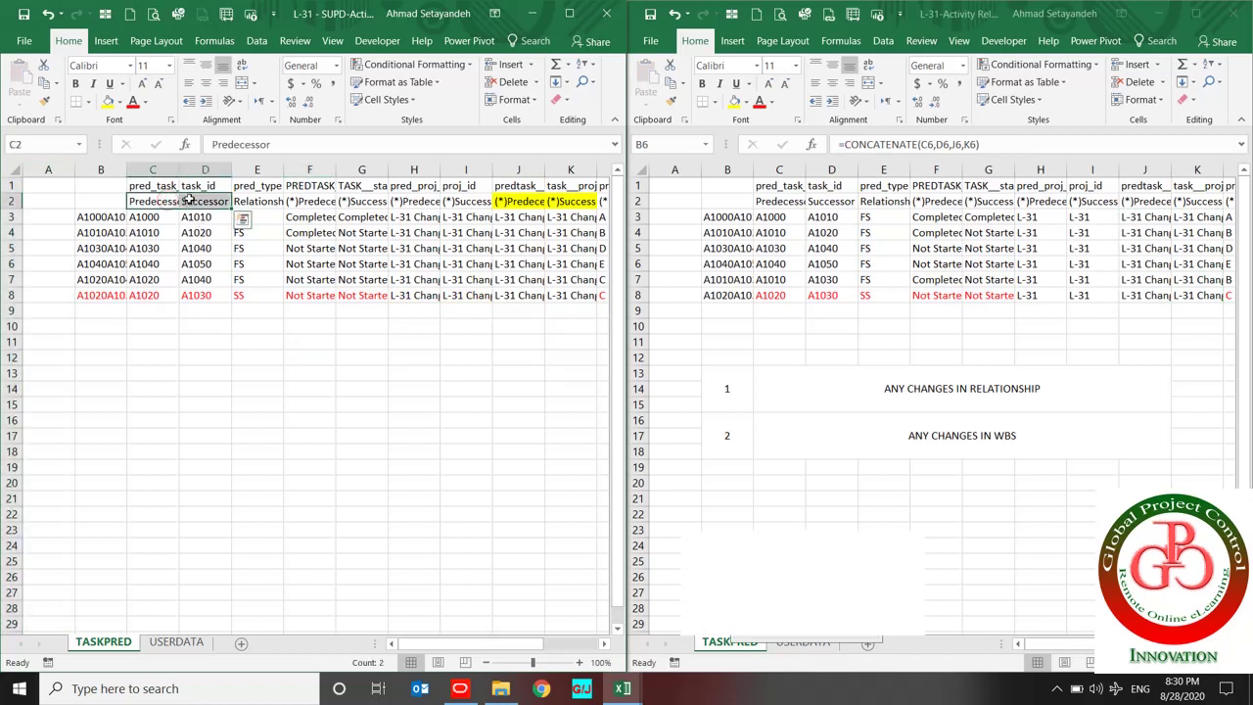
pyautogui.click(108, 101)
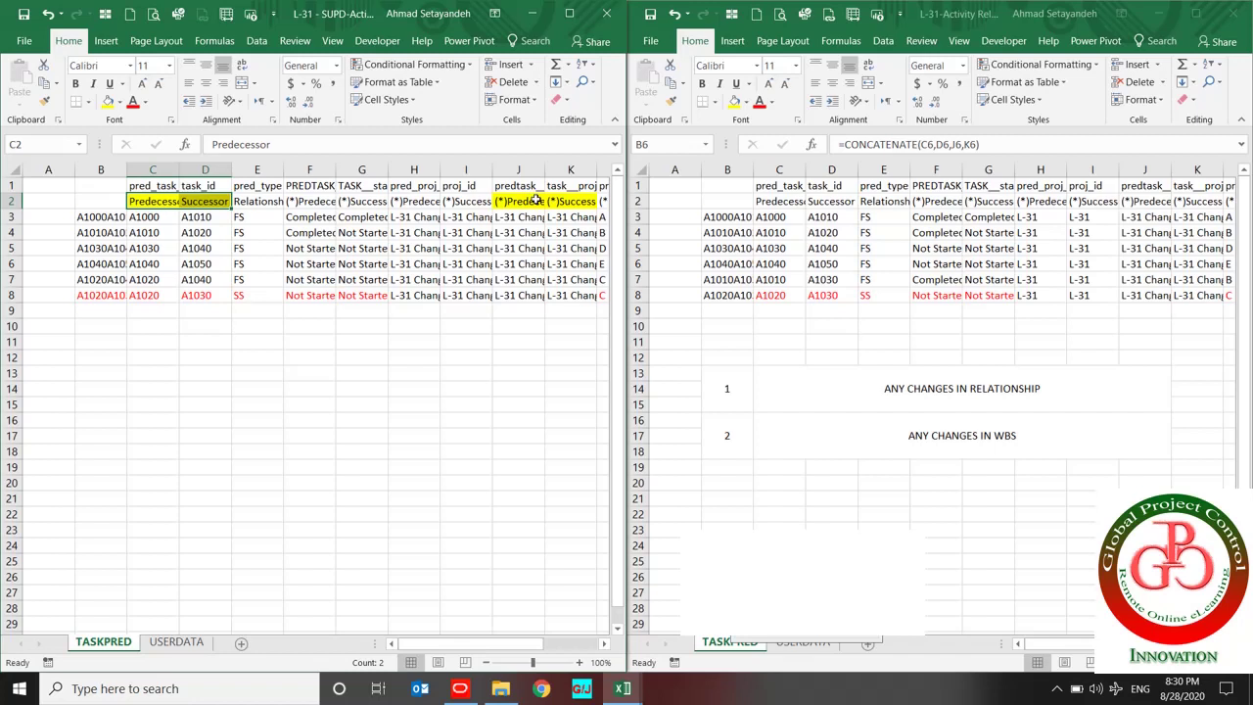
pyautogui.click(928, 397)
pyautogui.moveTo(814, 388); pyautogui.dragTo(734, 388)
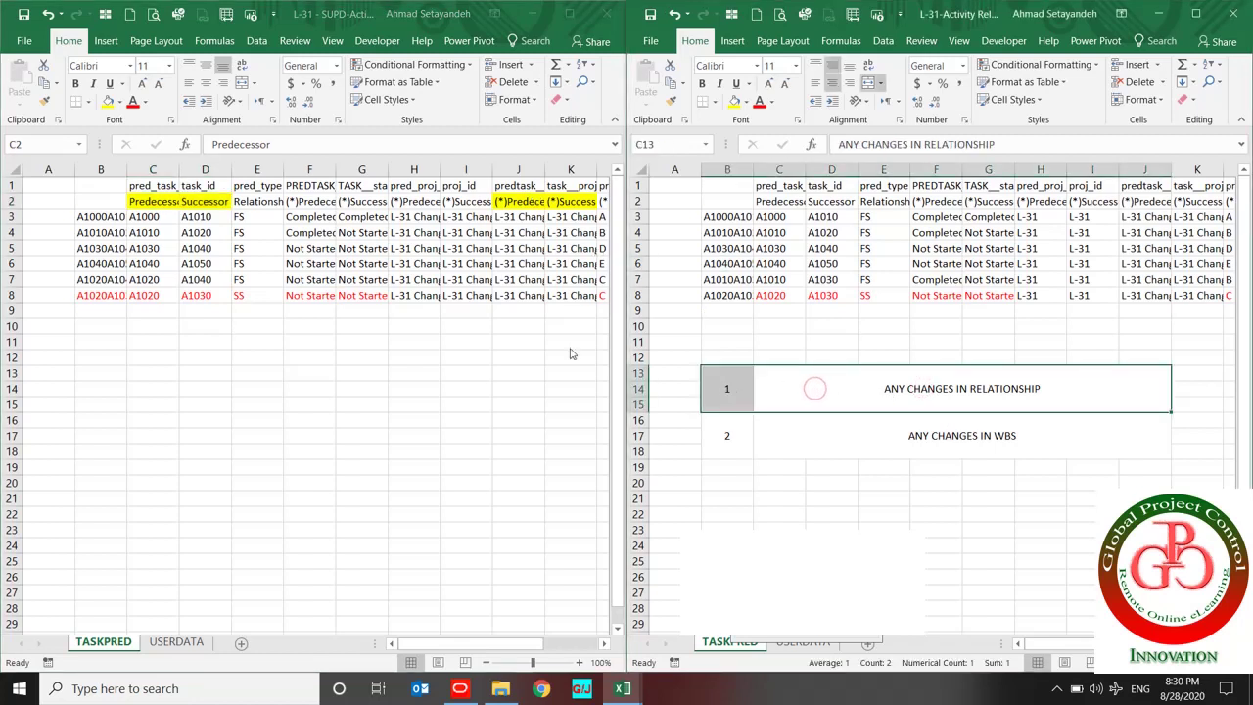
pyautogui.click(735, 101)
# Fill the WBS banner, Predecessor/Successor headers C2:D2 and WBS headers J2:K2 orange.
pyautogui.moveTo(726, 436); pyautogui.dragTo(778, 431)
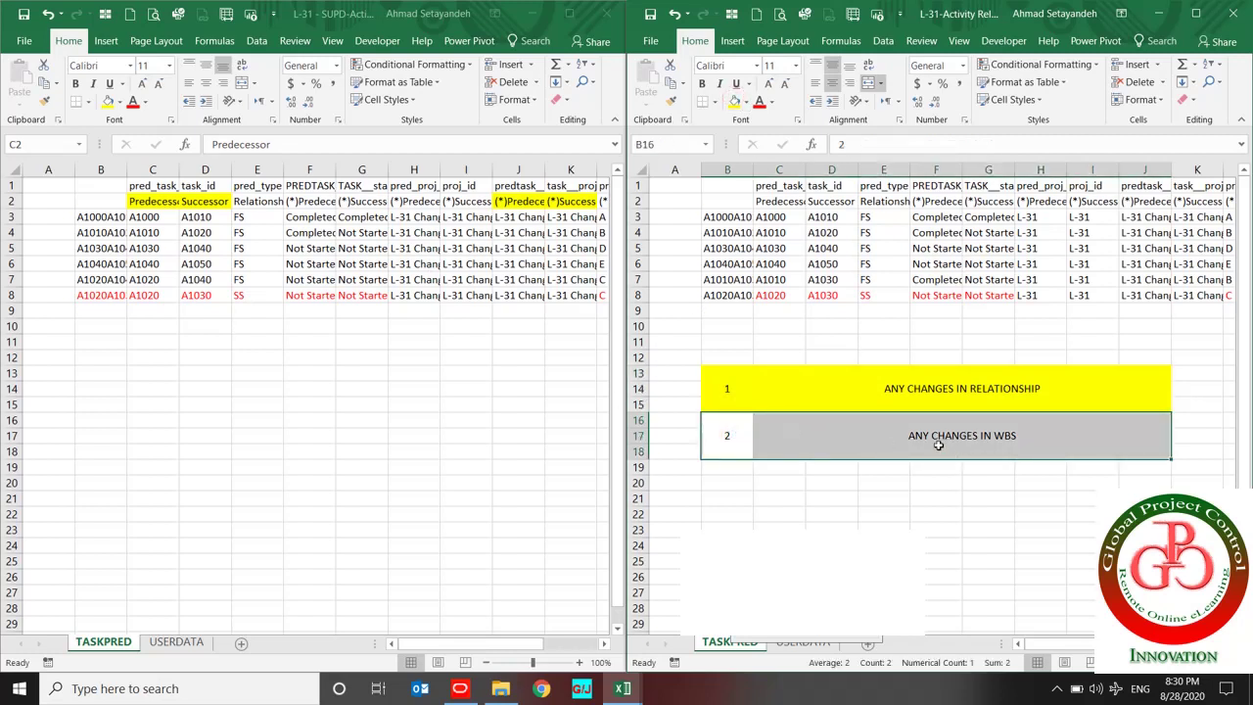
pyautogui.click(746, 101)
pyautogui.click(759, 225)
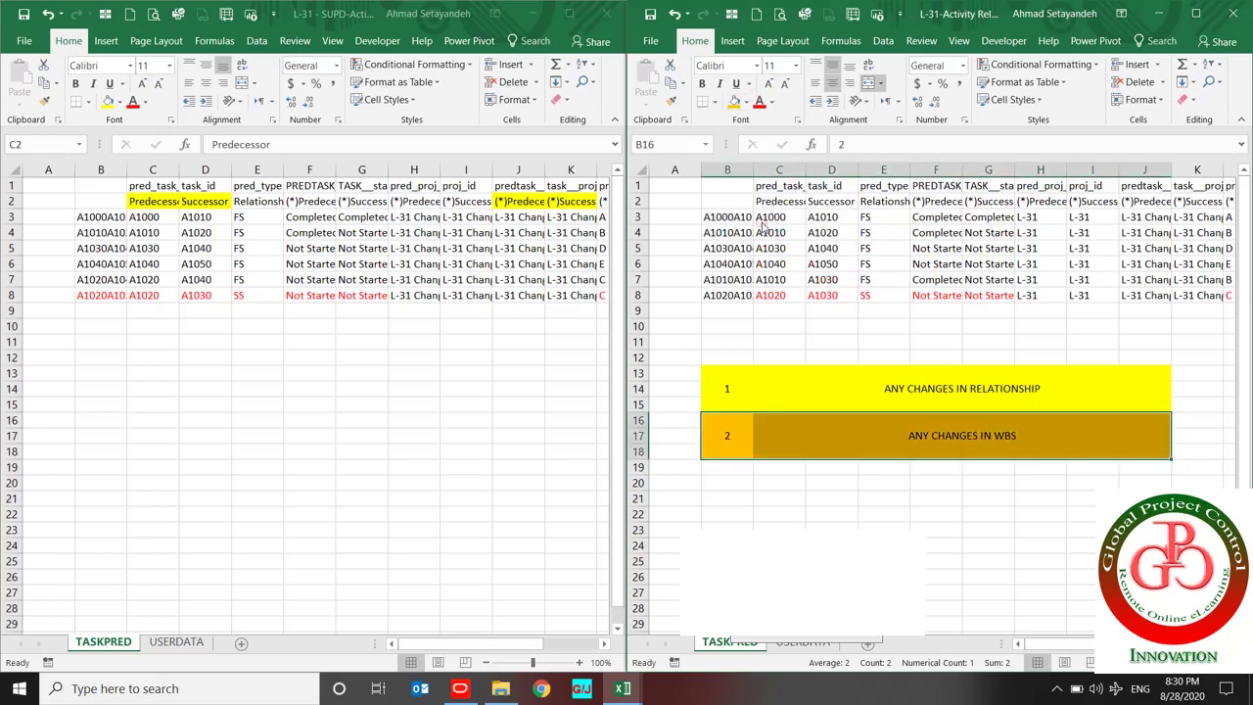
pyautogui.moveTo(788, 203); pyautogui.dragTo(824, 203)
pyautogui.click(734, 102)
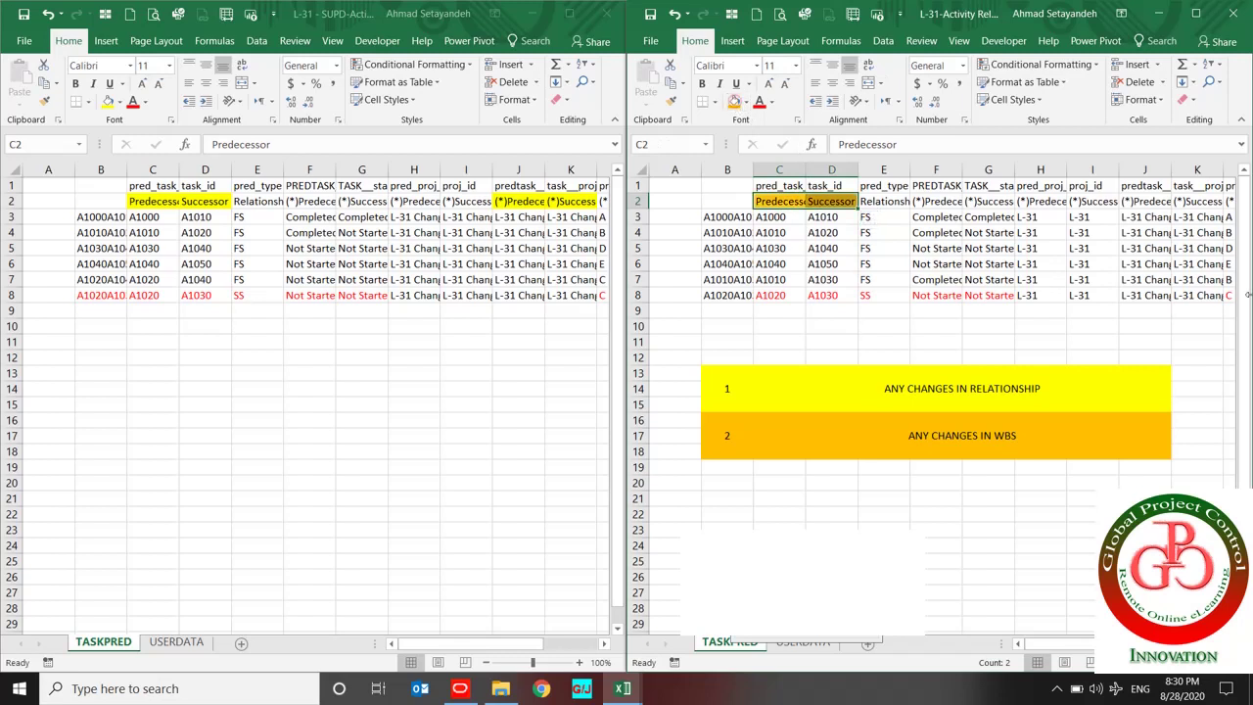
pyautogui.click(1151, 202)
pyautogui.moveTo(1151, 201); pyautogui.dragTo(1196, 202)
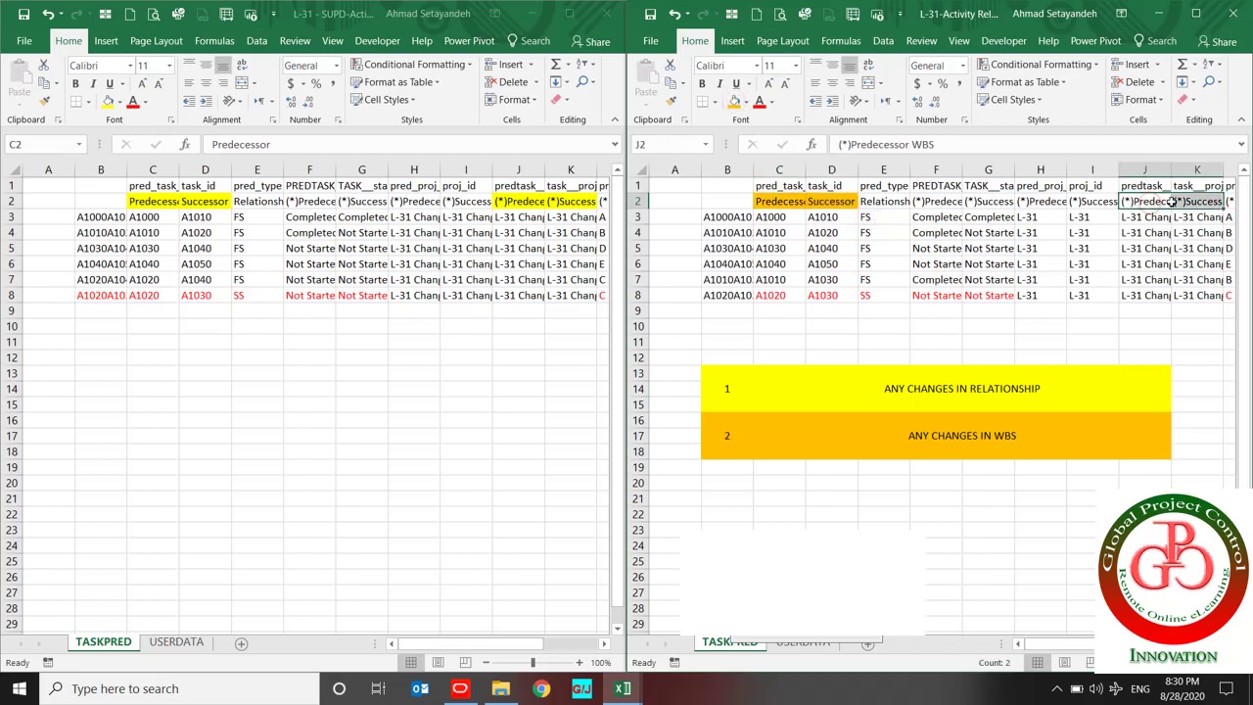
pyautogui.click(734, 102)
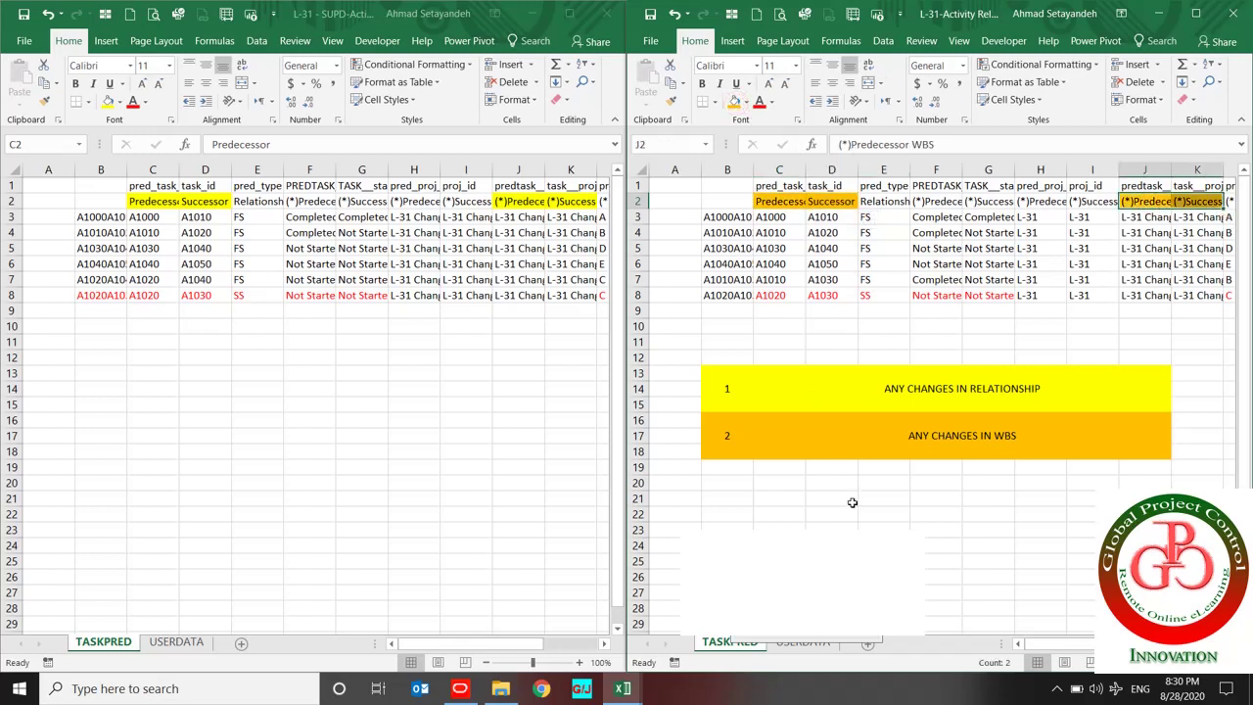
pyautogui.click(1146, 200)
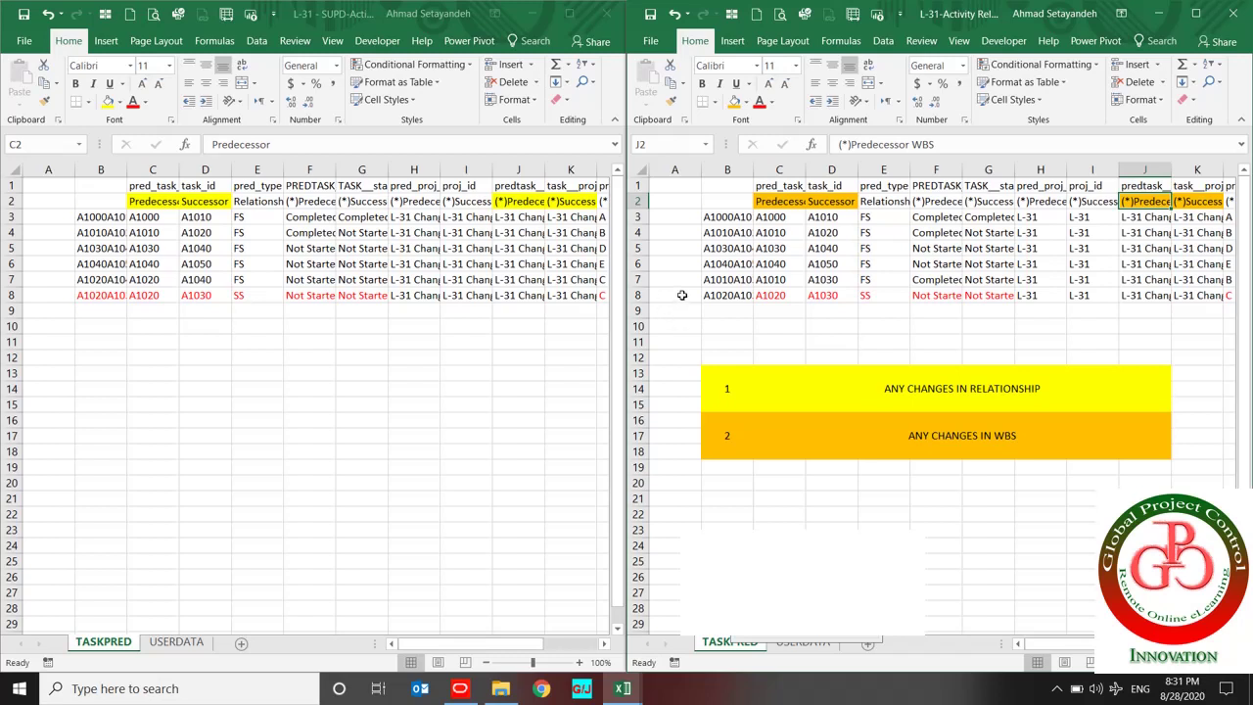
pyautogui.moveTo(682, 295); pyautogui.dragTo(663, 215)
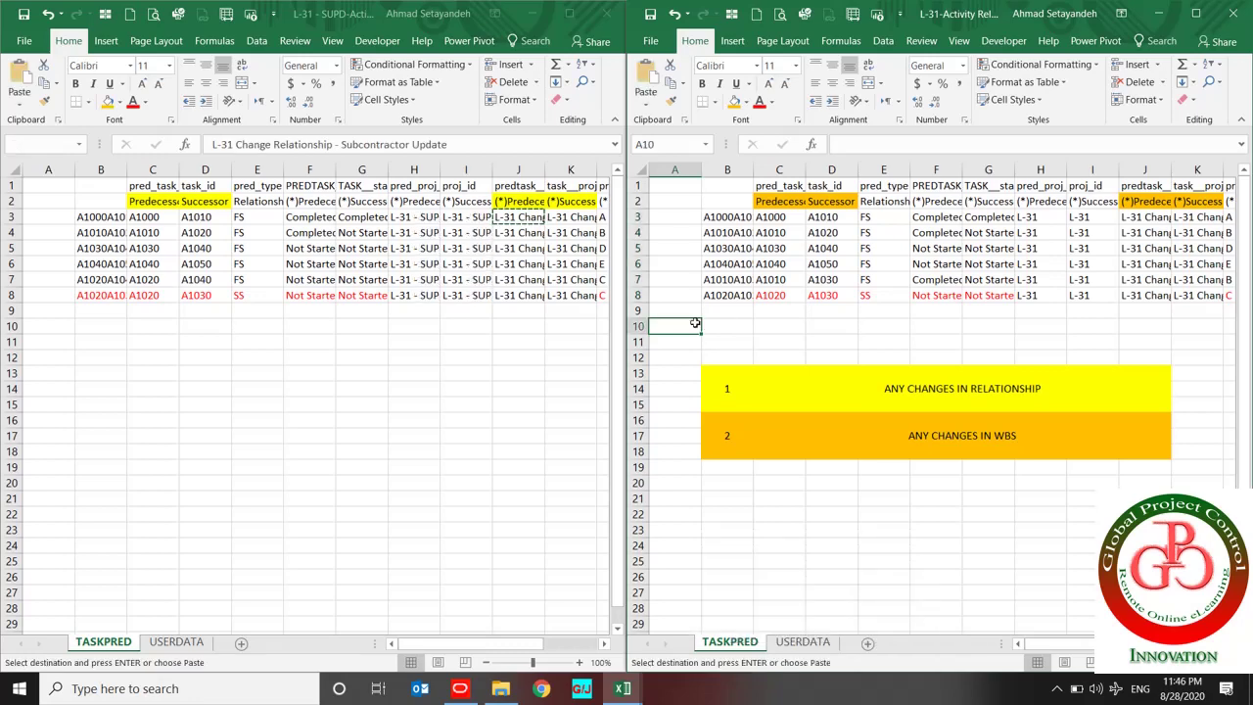
# Delete the empty column A and the combined key column B.
pyautogui.moveTo(712, 170); pyautogui.dragTo(695, 172)
pyautogui.rightClick(693, 172)
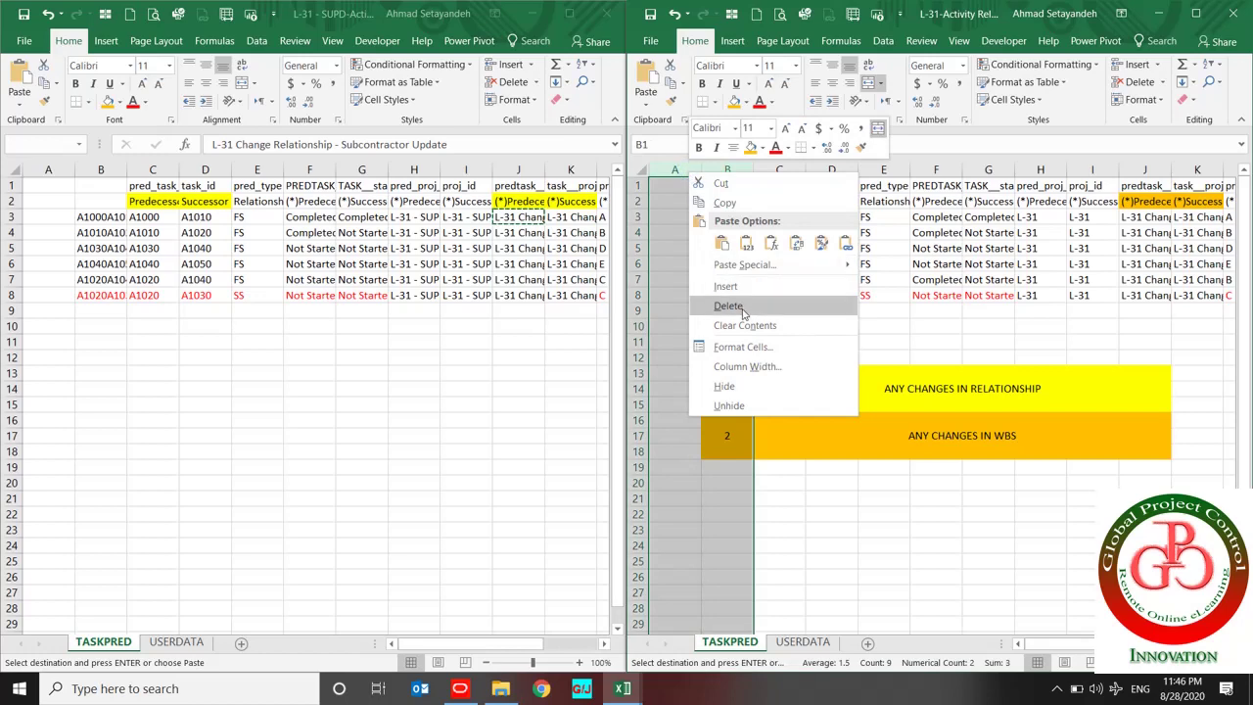
pyautogui.click(741, 310)
pyautogui.click(741, 339)
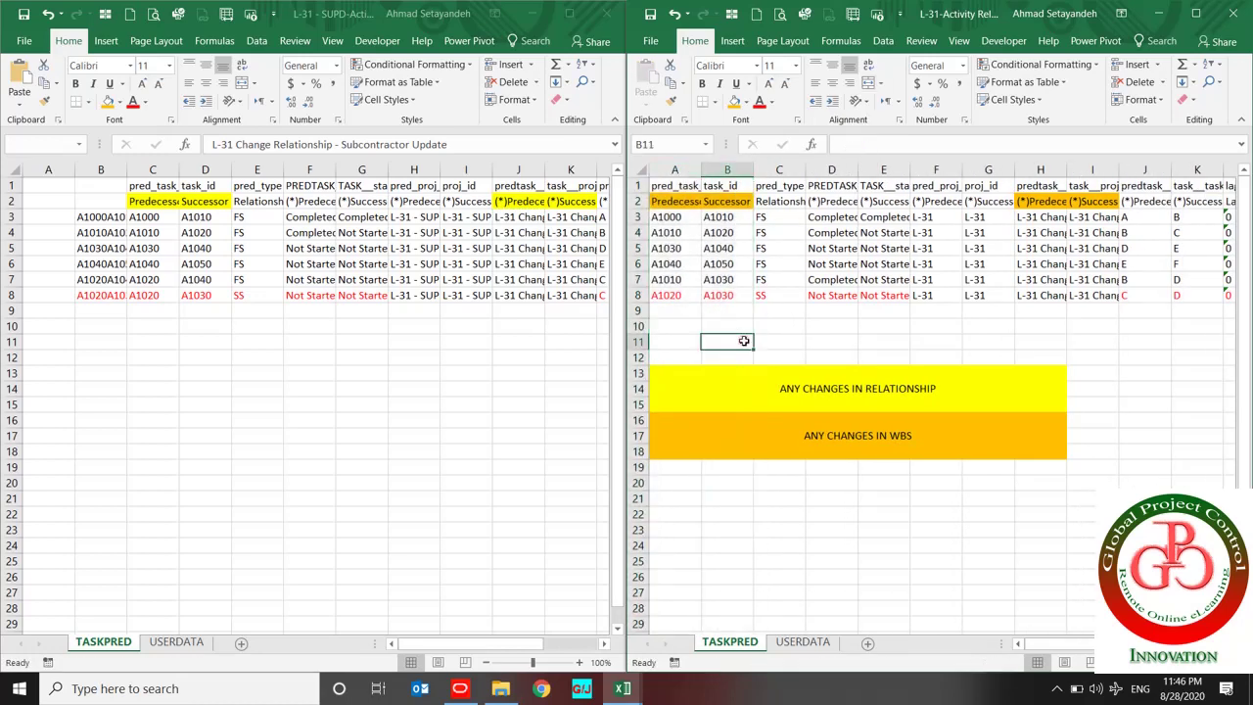
# Delete rows 9–23 holding the coloured change-note banners.
pyautogui.click(636, 310)
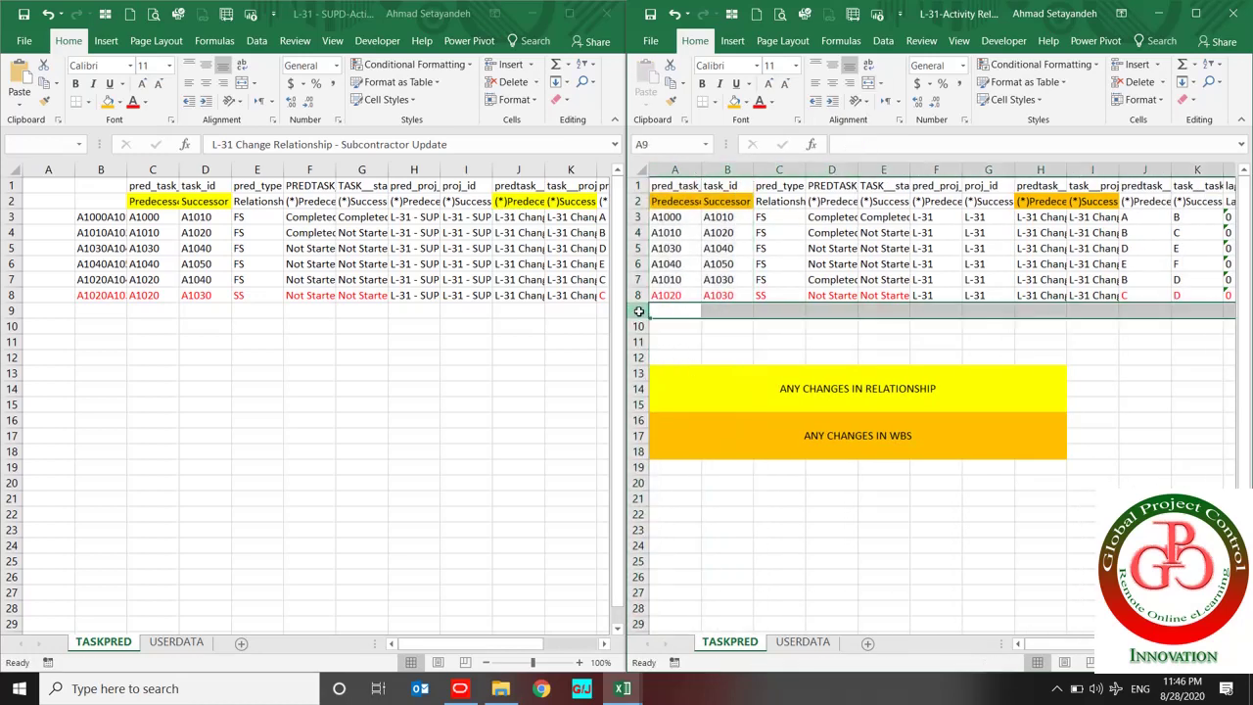
pyautogui.moveTo(636, 310); pyautogui.dragTo(638, 404)
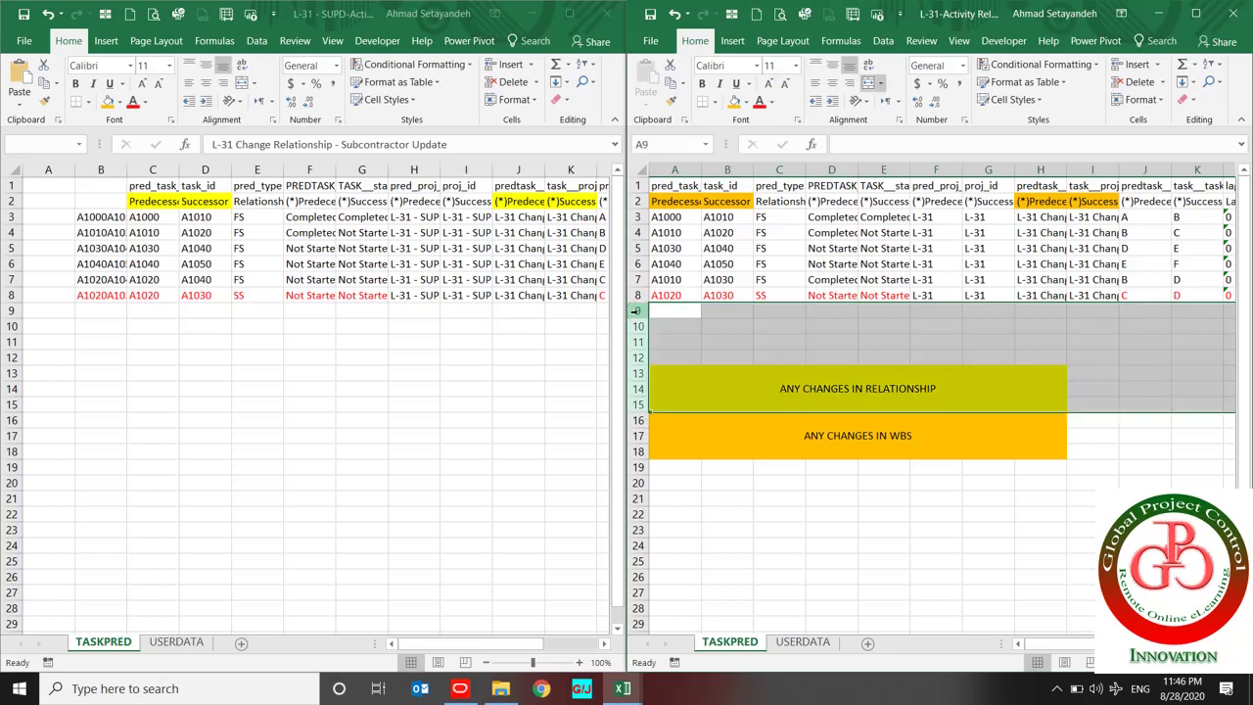
pyautogui.keyDown('shift'); pyautogui.click(637, 529); pyautogui.keyUp('shift')
pyautogui.rightClick(637, 529)
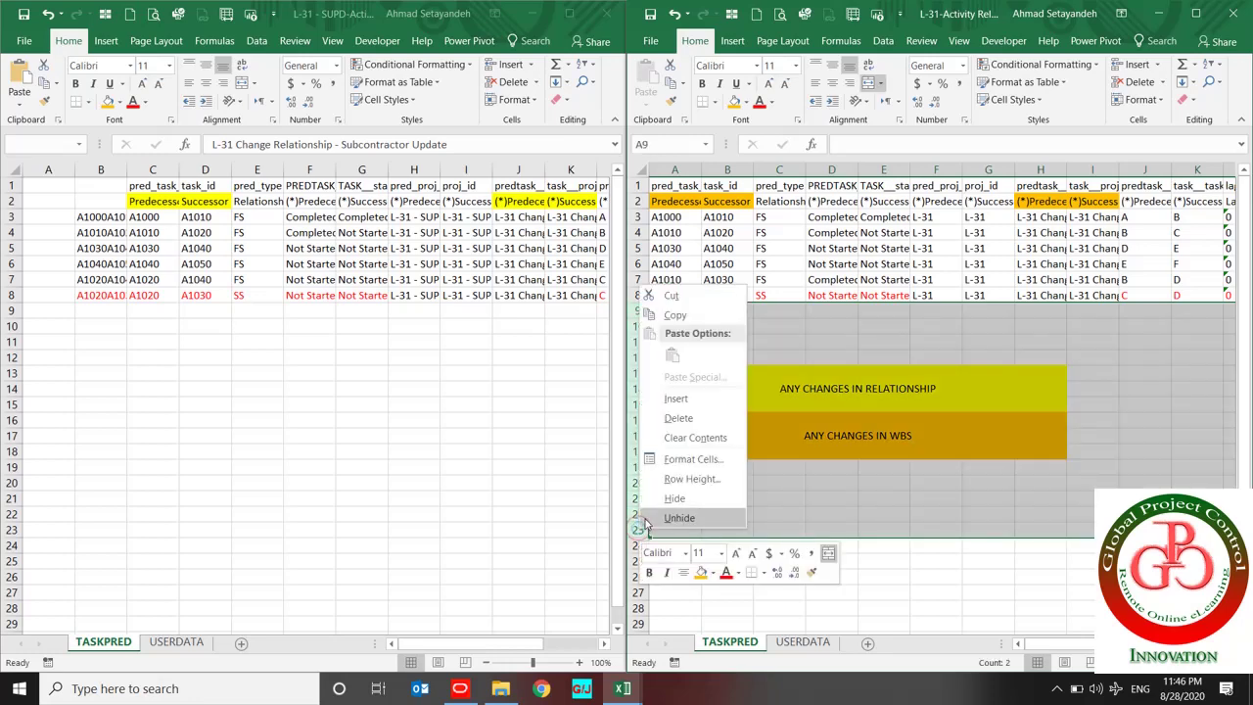
pyautogui.click(687, 419)
pyautogui.click(808, 203)
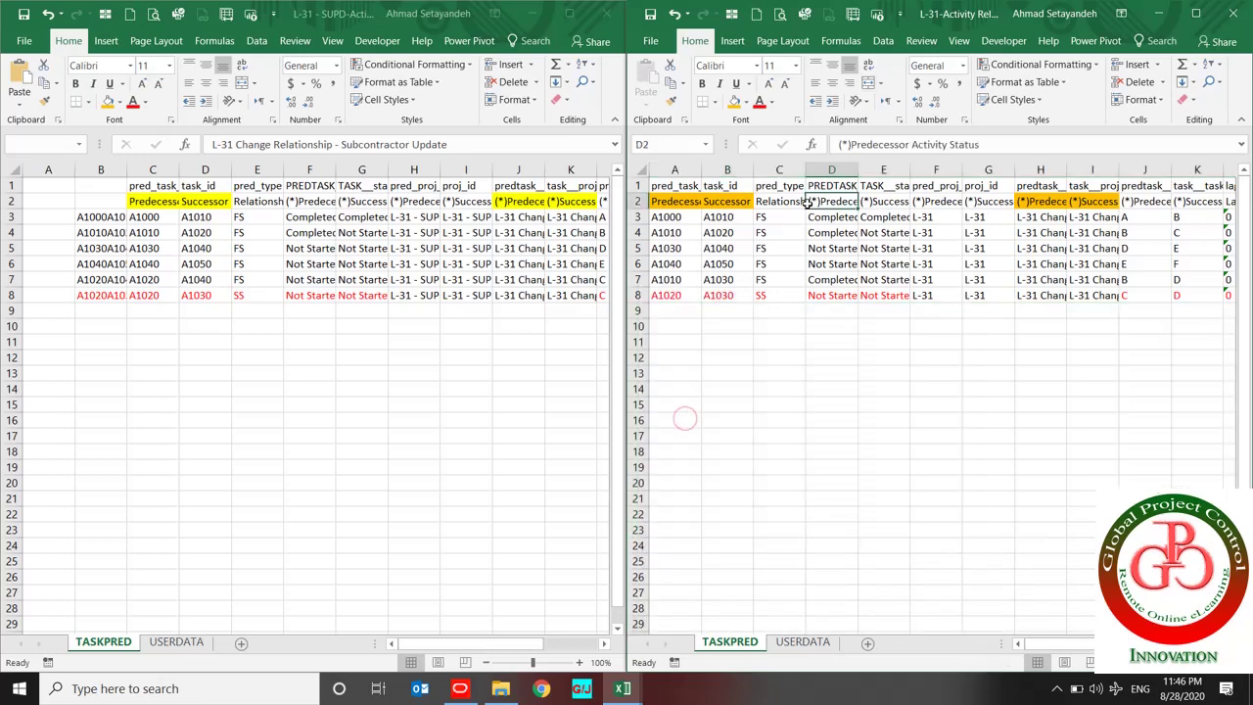
# Set the whole sheet's font colour to Automatic and its fill to No Fill.
pyautogui.click(634, 166)
pyautogui.click(771, 102)
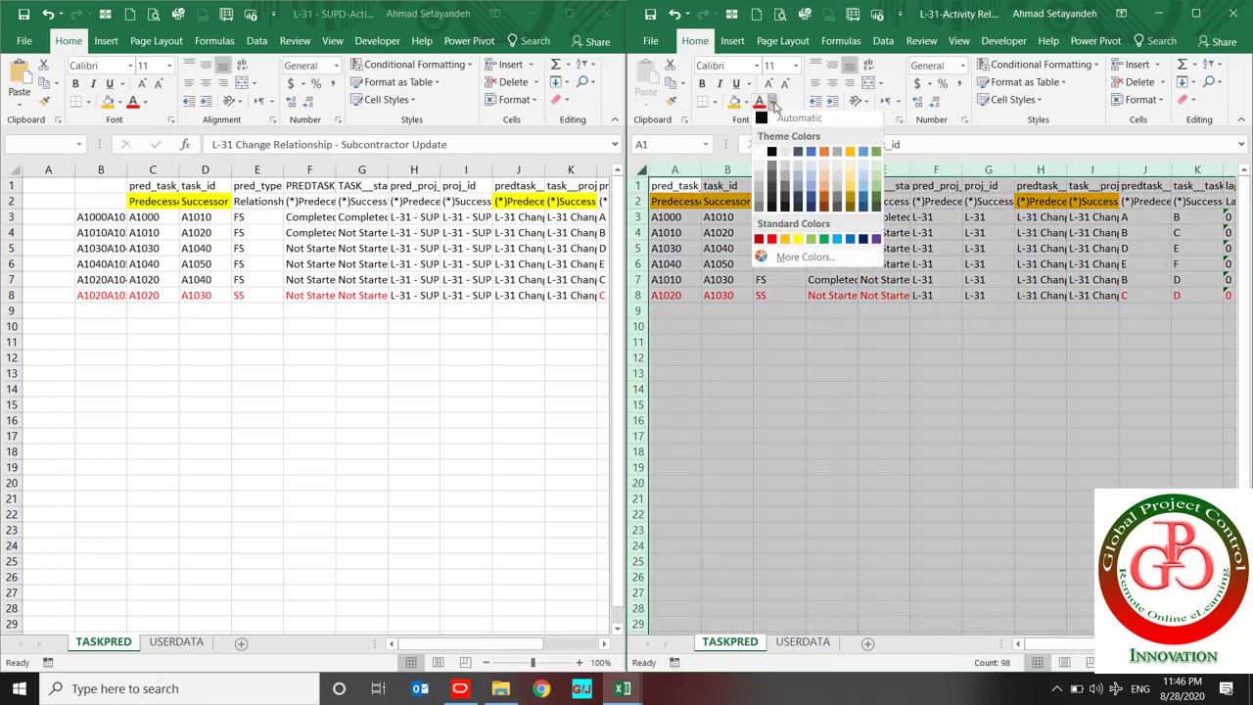
pyautogui.click(770, 124)
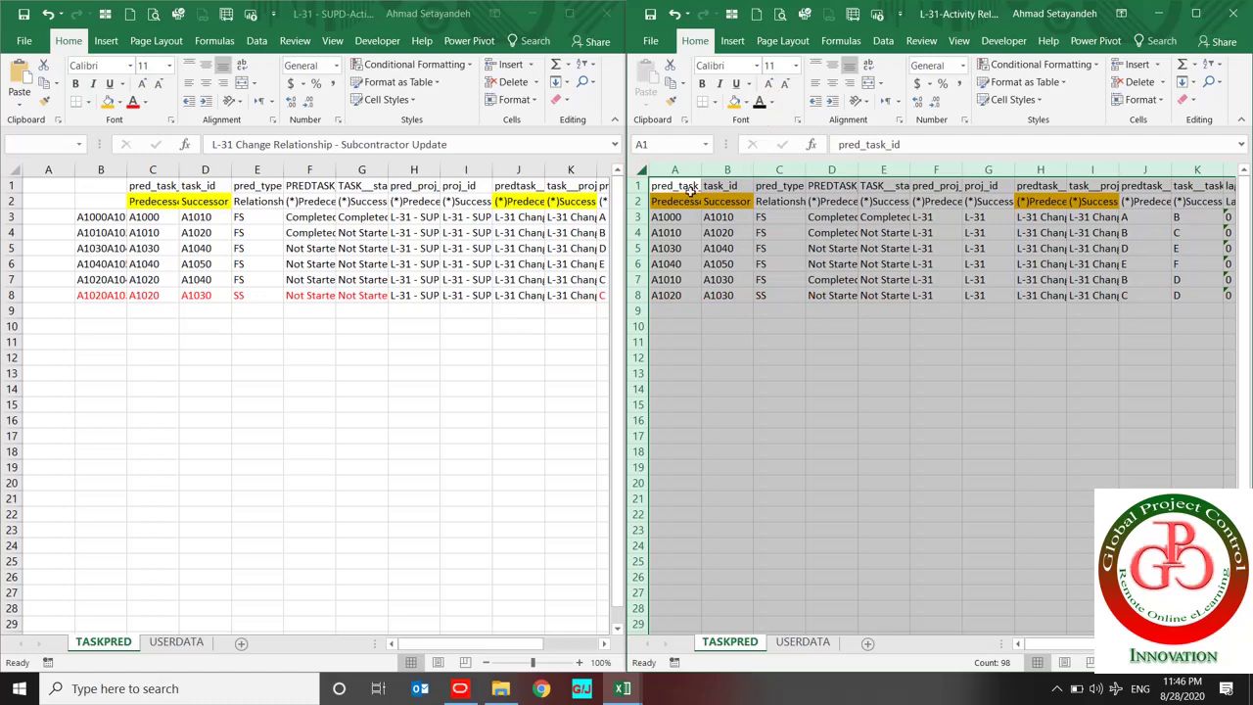
pyautogui.click(745, 102)
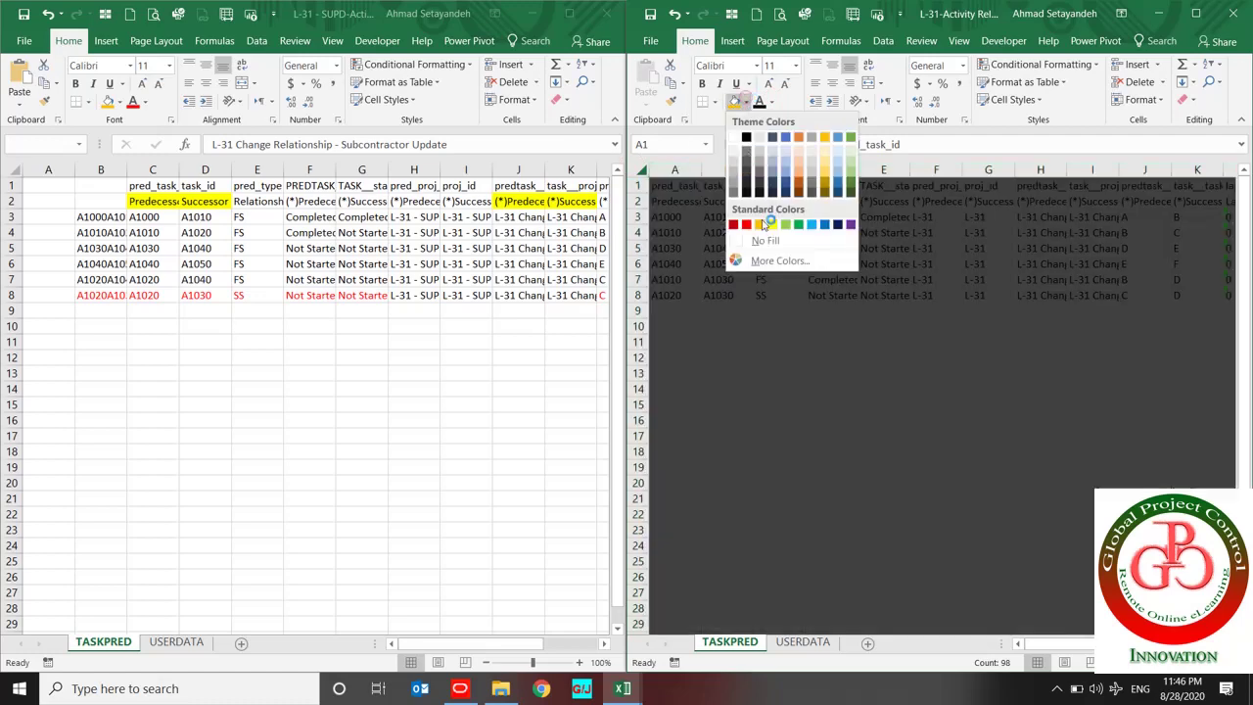
pyautogui.click(769, 244)
pyautogui.click(773, 280)
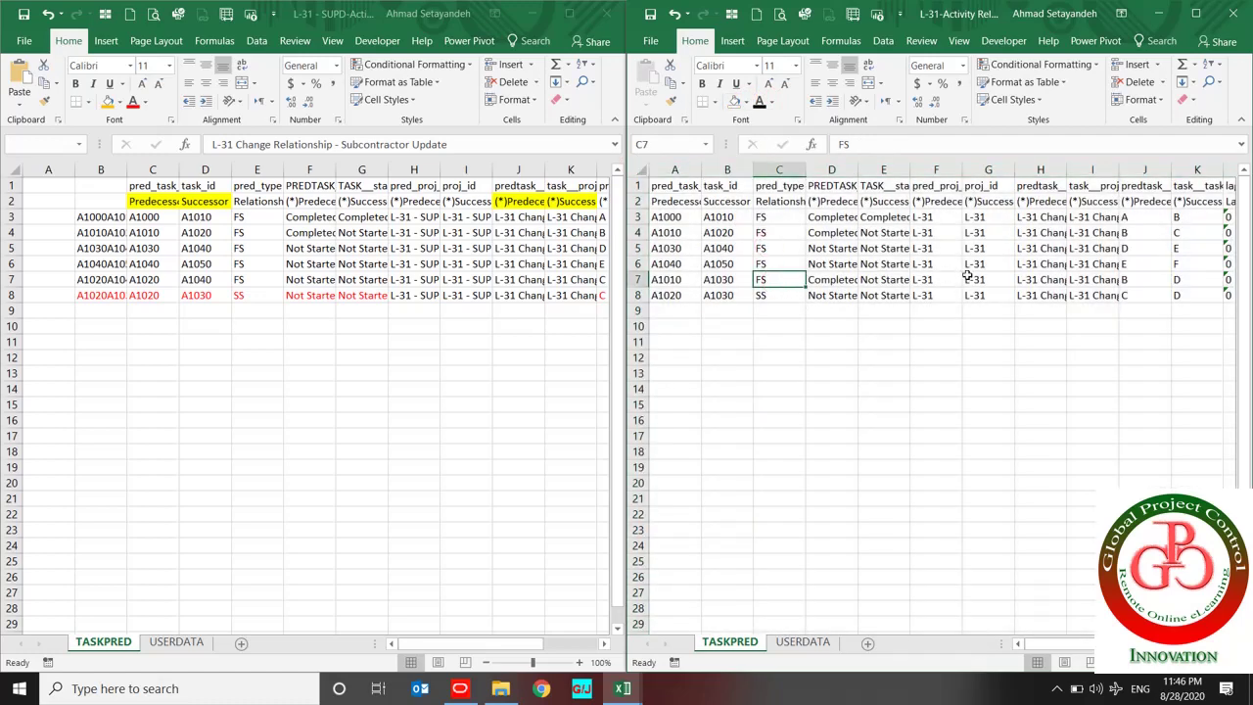
# Paste the whole data range over itself as values and save the workbook.
pyautogui.hotkey('ctrl', 'a')
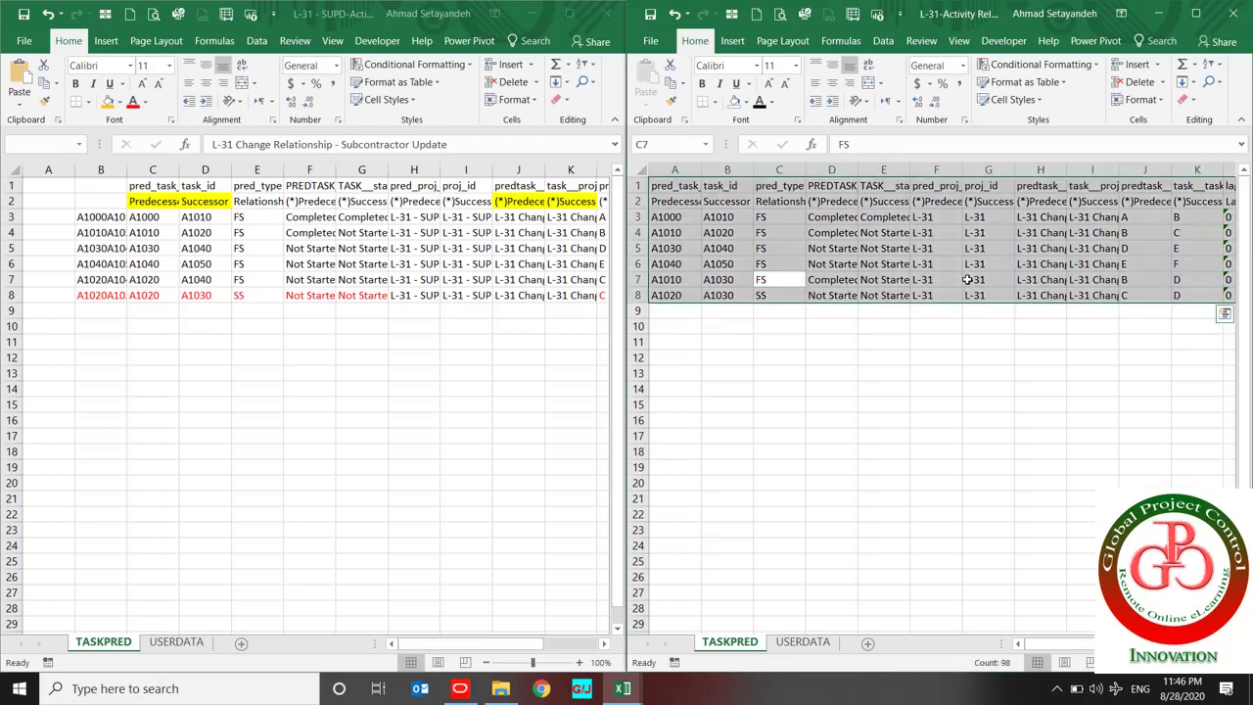
pyautogui.hotkey('ctrl', 'c')
pyautogui.rightClick(969, 283)
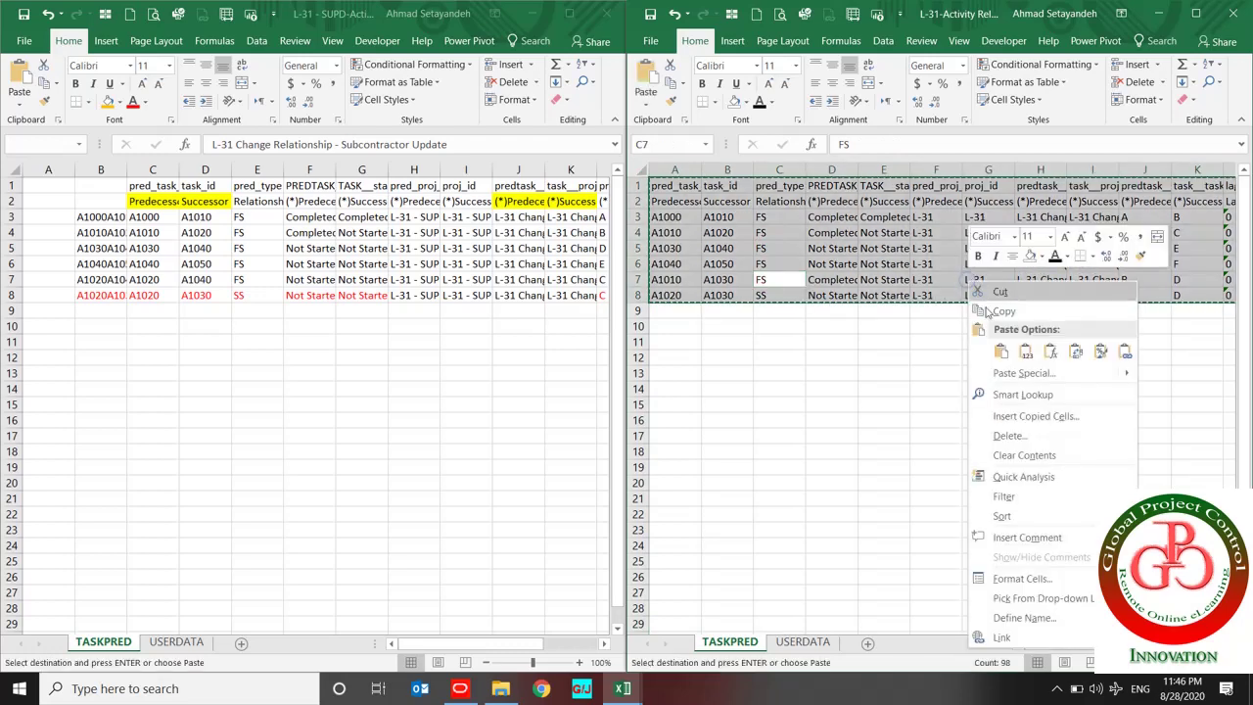
pyautogui.click(1026, 350)
pyautogui.click(883, 201)
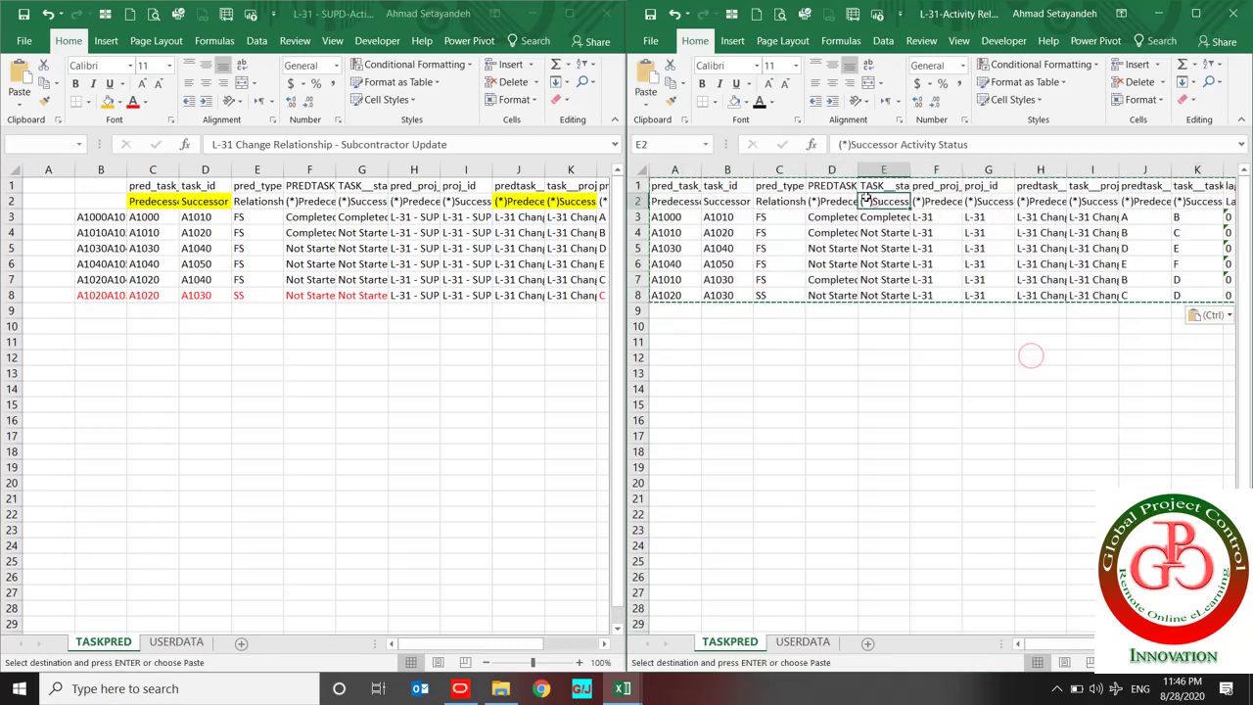
pyautogui.click(650, 14)
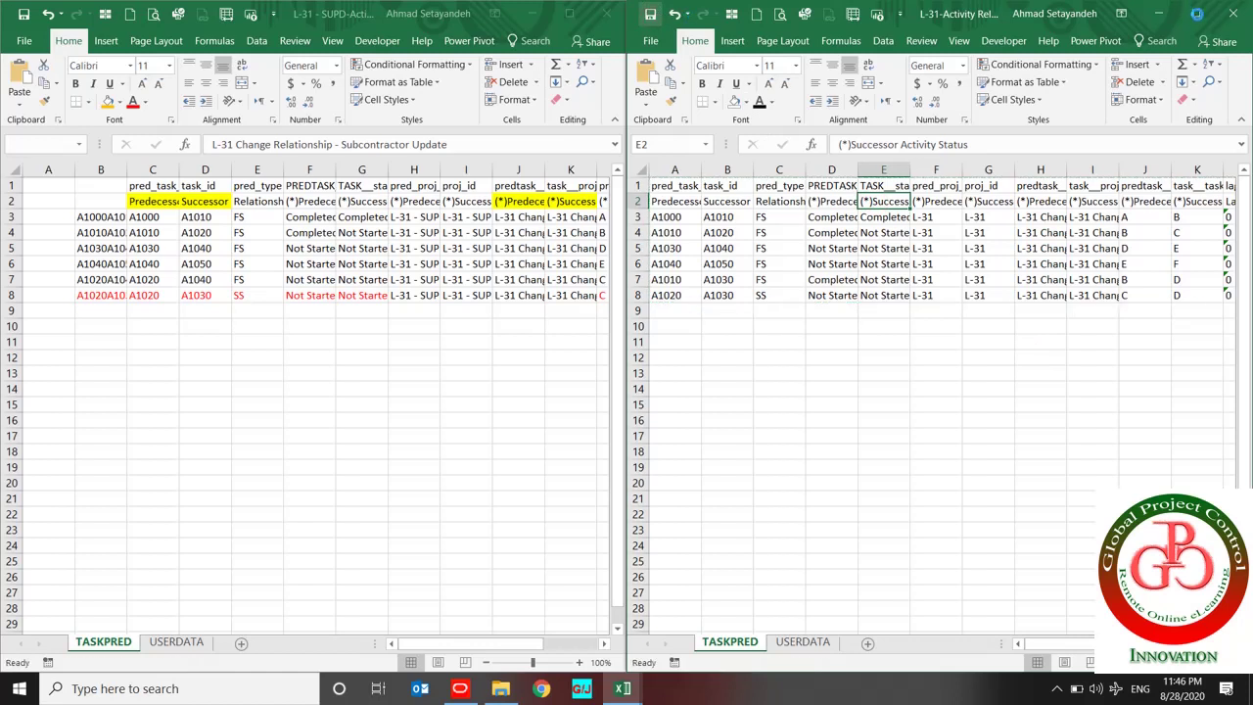
# Close both Excel workbooks, saving changes, and return to Primavera P6.
pyautogui.click(1245, 14)
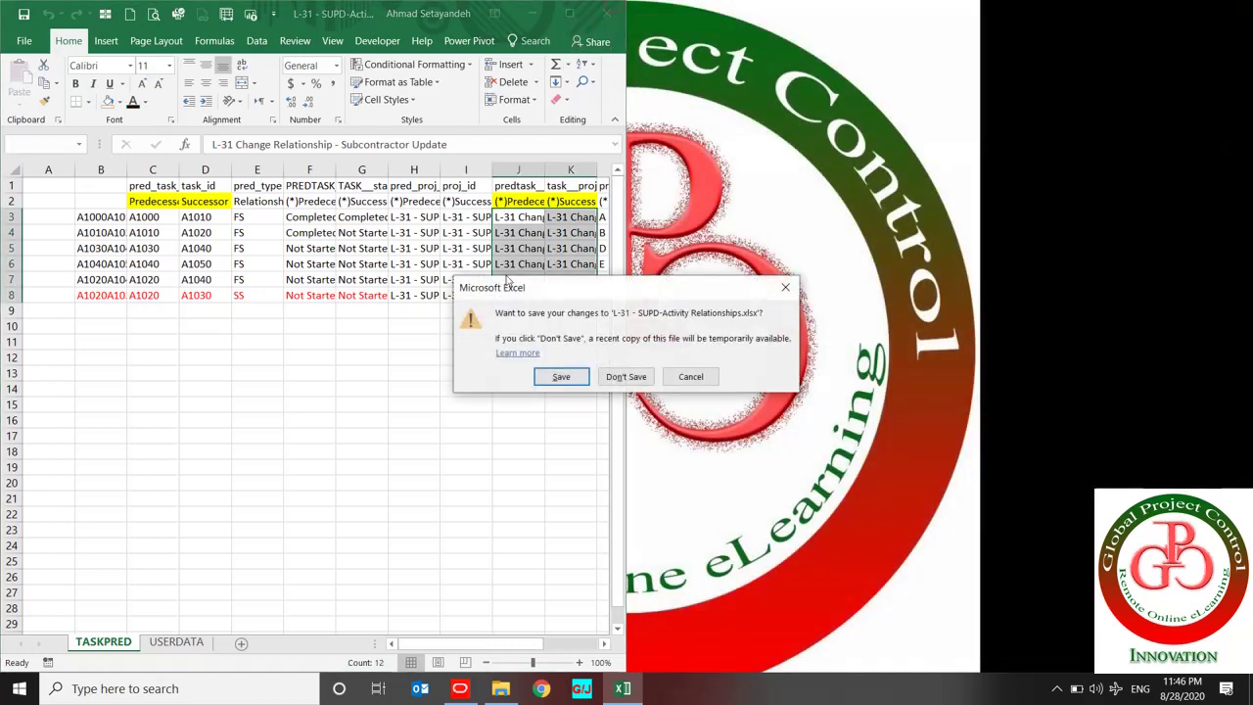
pyautogui.click(577, 379)
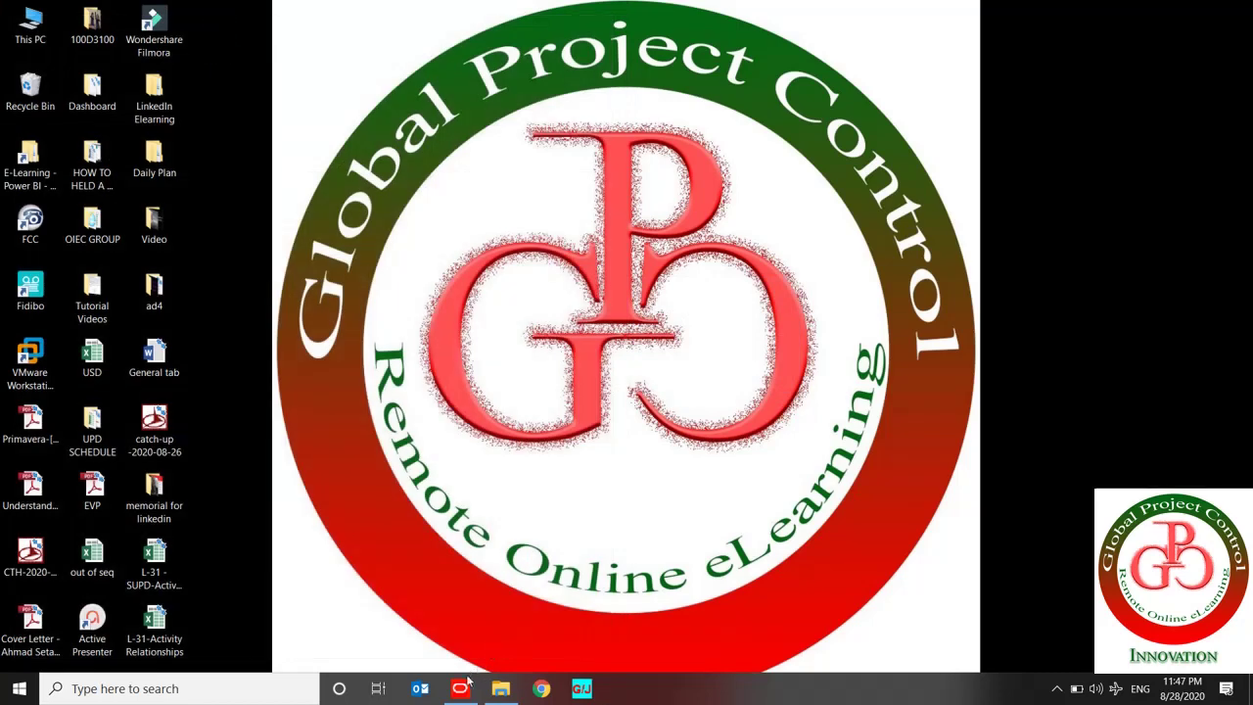
pyautogui.click(459, 688)
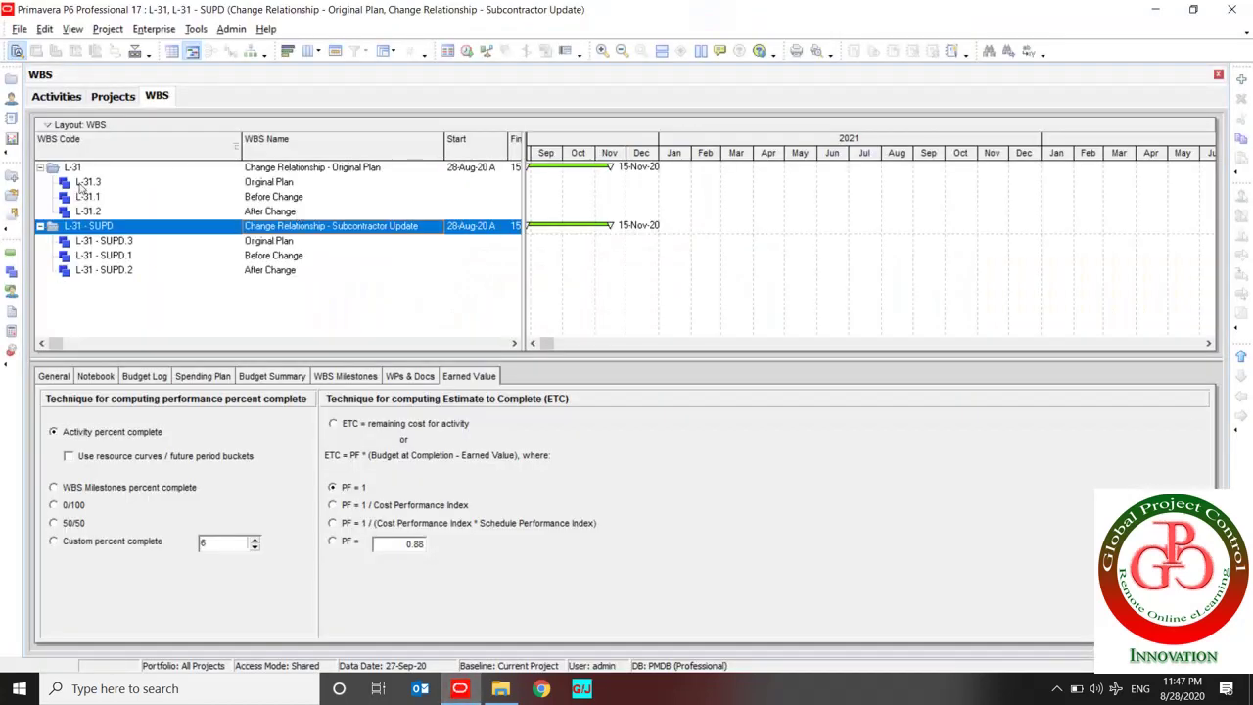
# Show the Activities window for both L-31 projects and bring up the File menu.
pyautogui.click(10, 253)
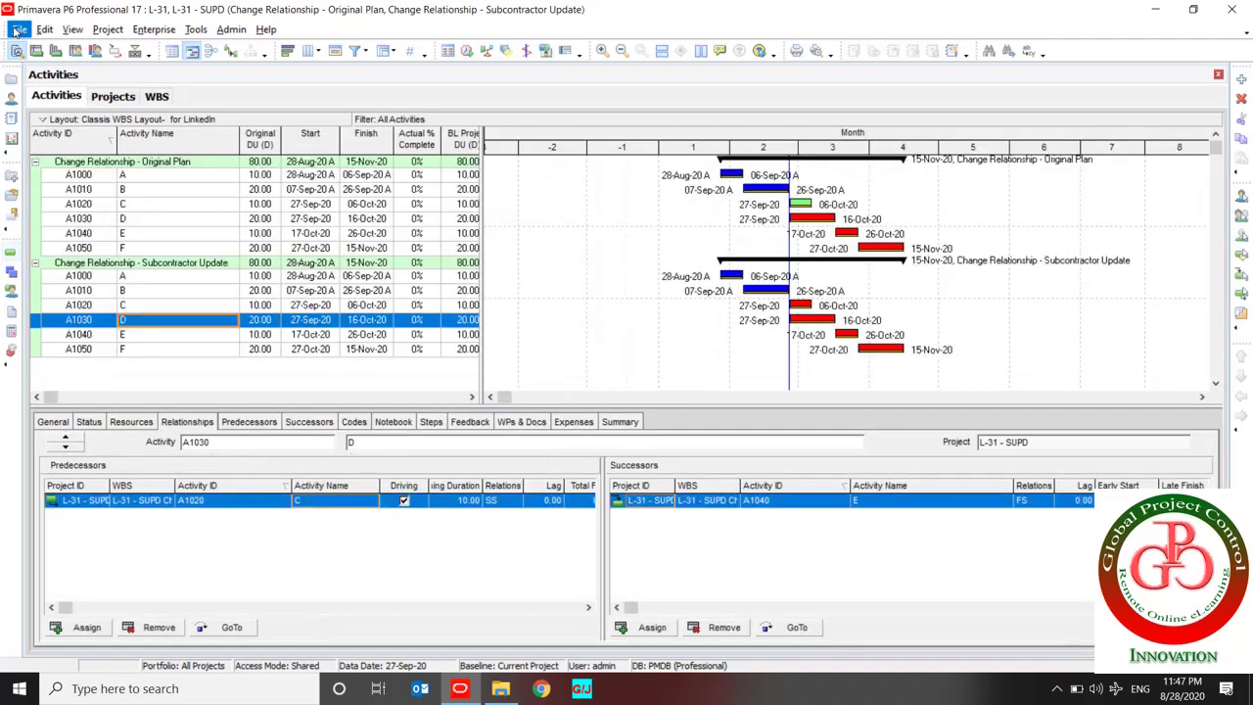
pyautogui.click(18, 29)
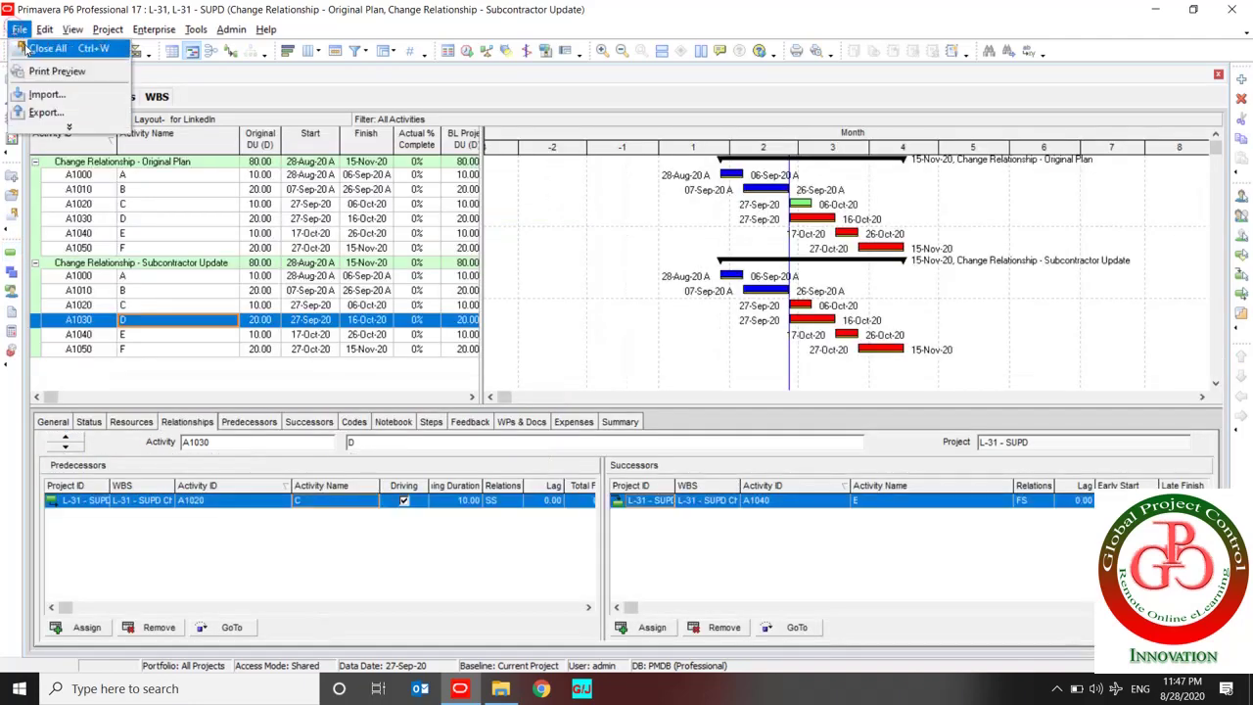
# Begin a Spreadsheet (XLSX) import using L-31-Activity Relationships from the Desktop.
pyautogui.click(44, 95)
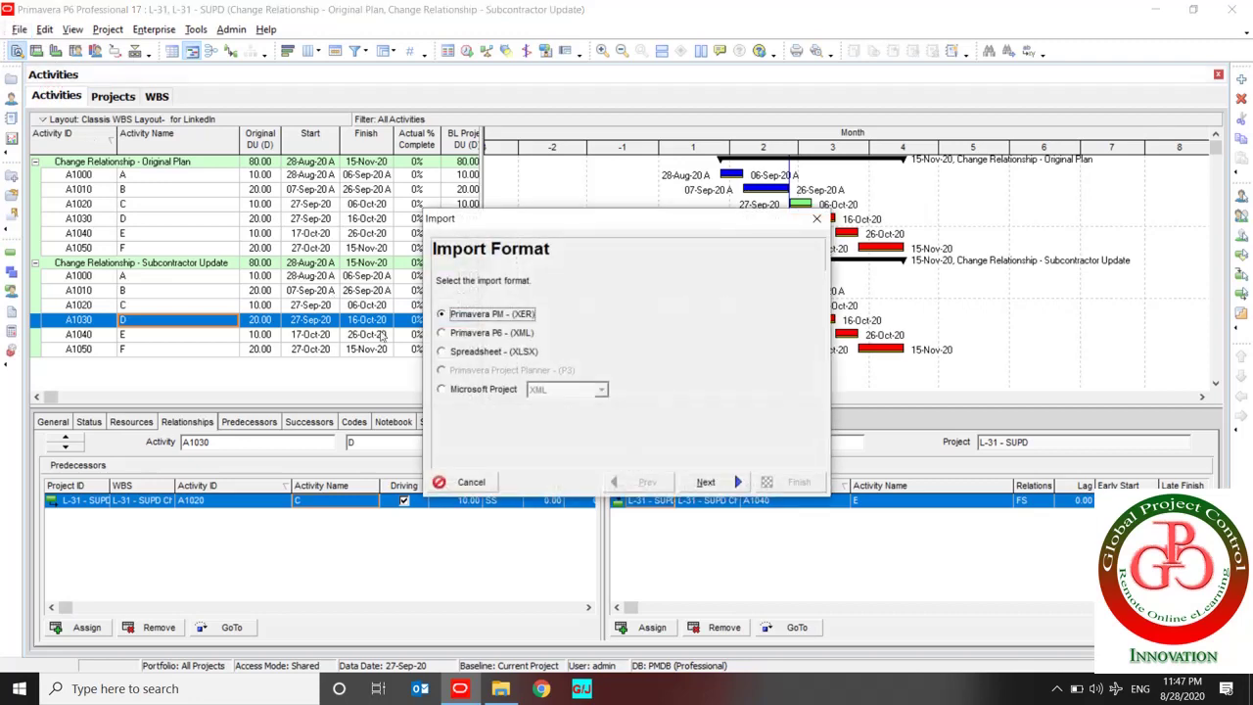
pyautogui.click(455, 353)
pyautogui.click(706, 482)
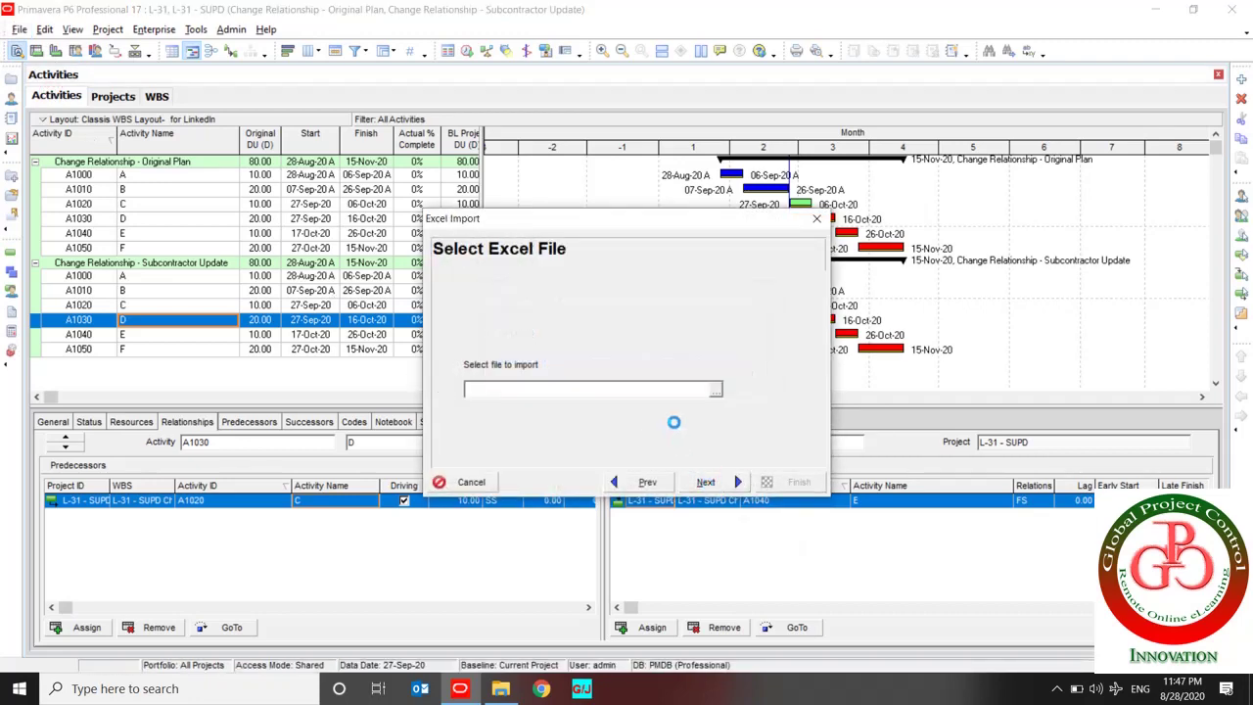
pyautogui.click(716, 393)
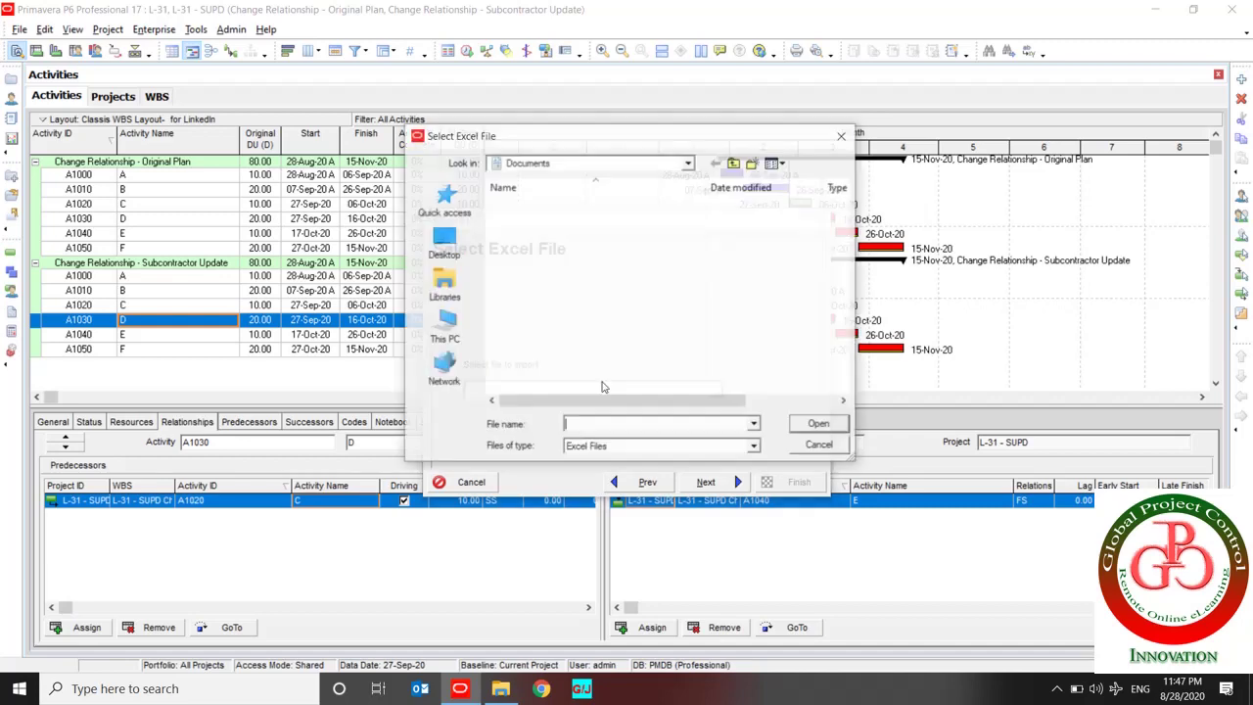
pyautogui.click(444, 242)
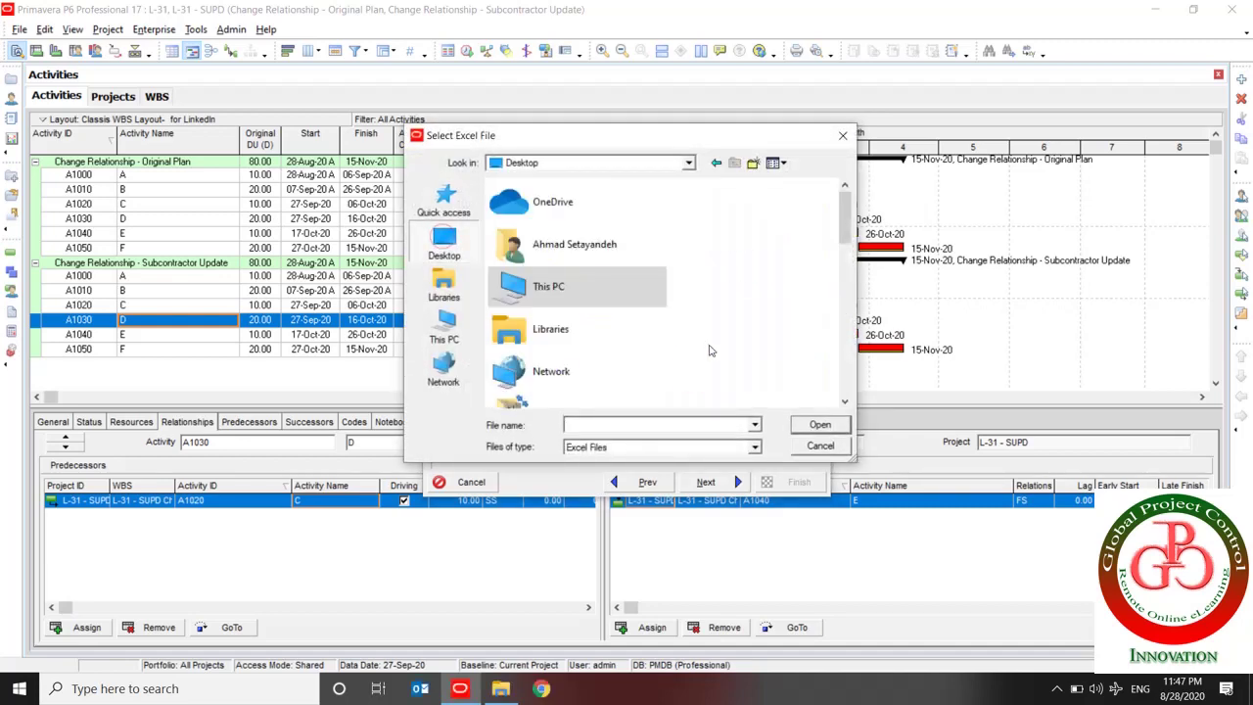
pyautogui.scroll(-10, 708, 348)
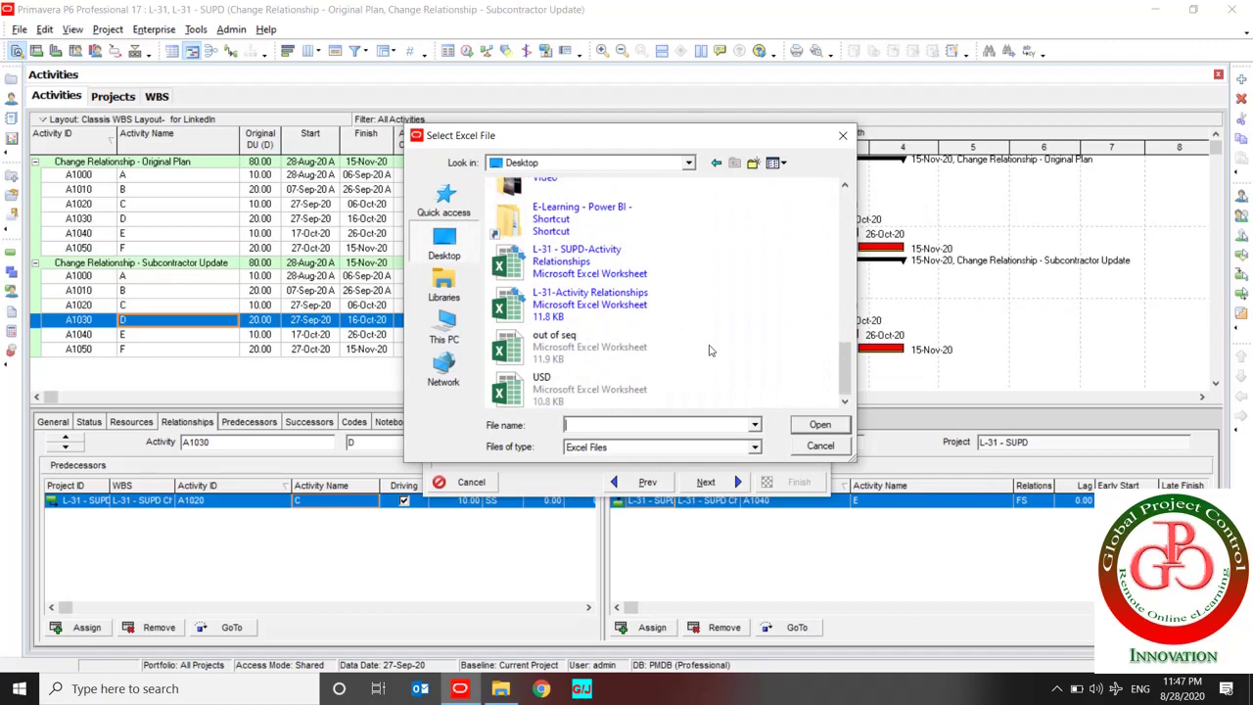
pyautogui.doubleClick(566, 310)
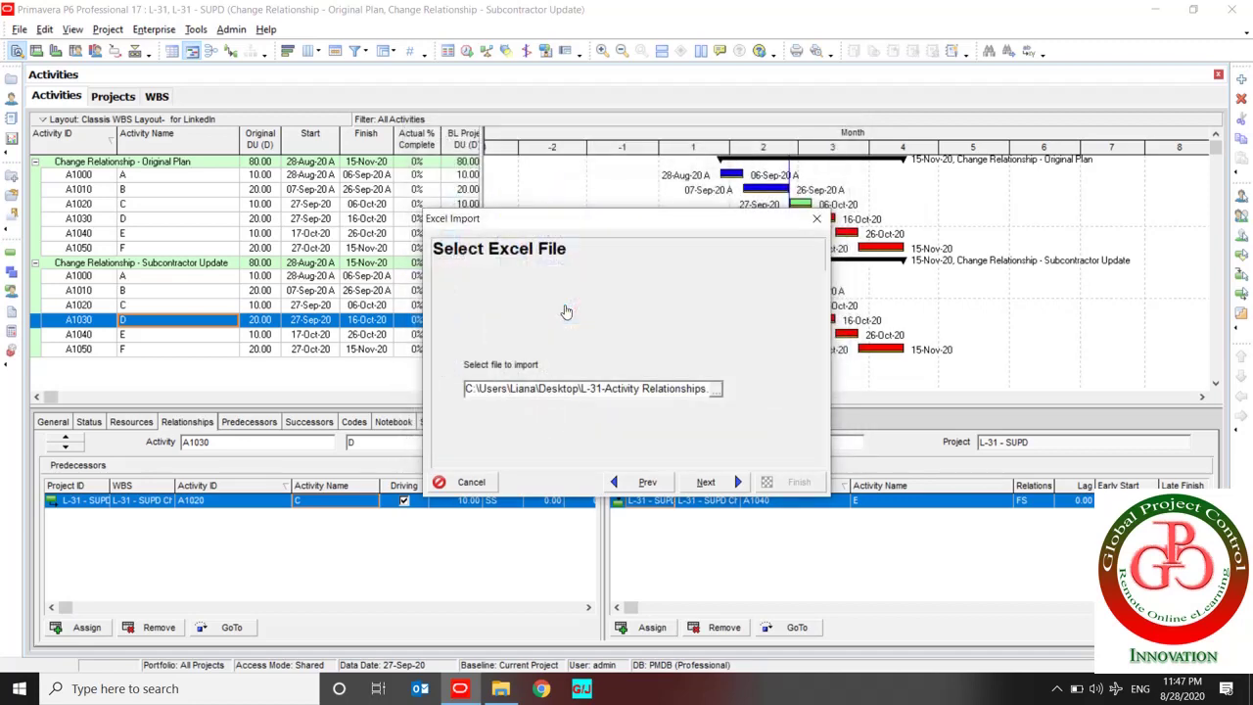
# Import only Activity Relationships into the existing L-31 project and dismiss the result report.
pyautogui.click(724, 483)
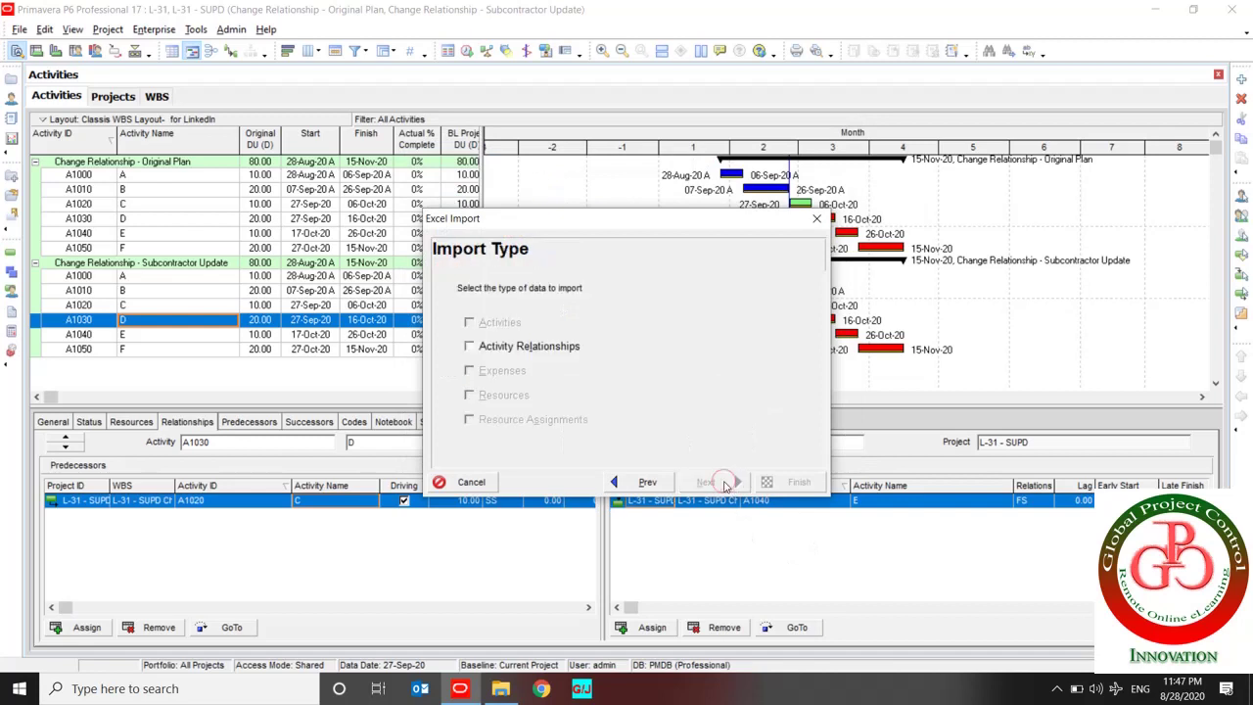
pyautogui.click(529, 346)
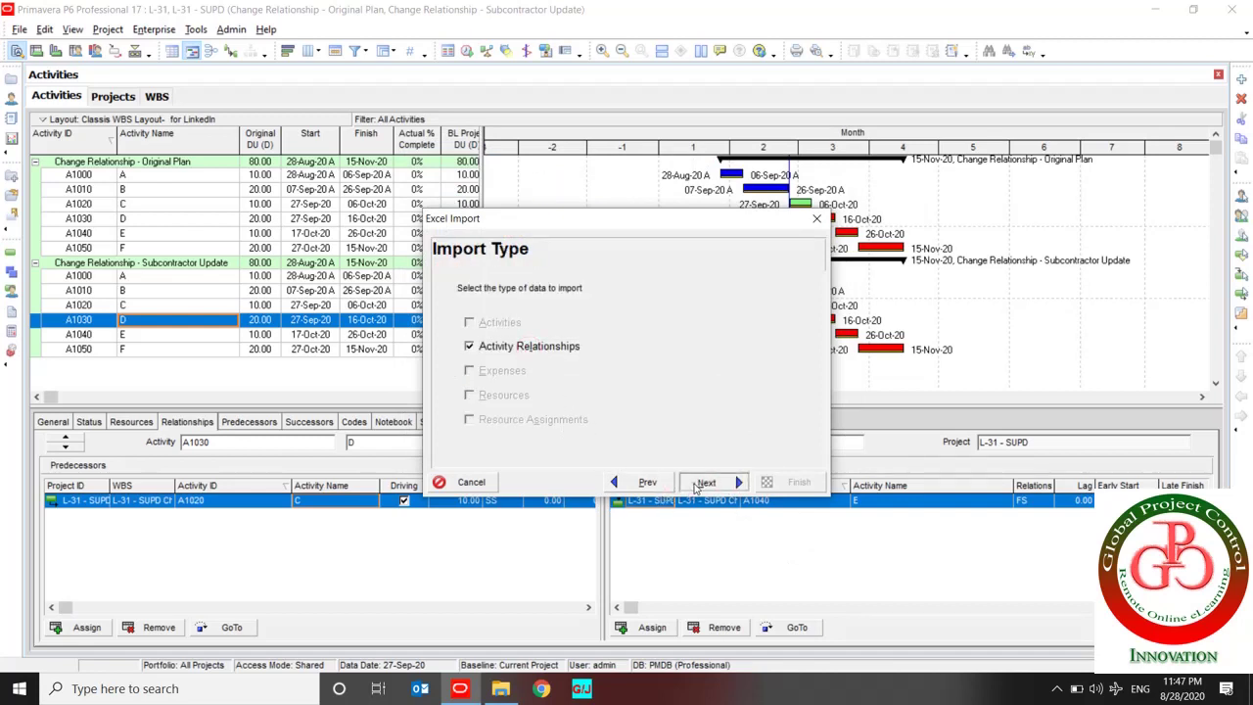
pyautogui.click(697, 482)
pyautogui.click(723, 366)
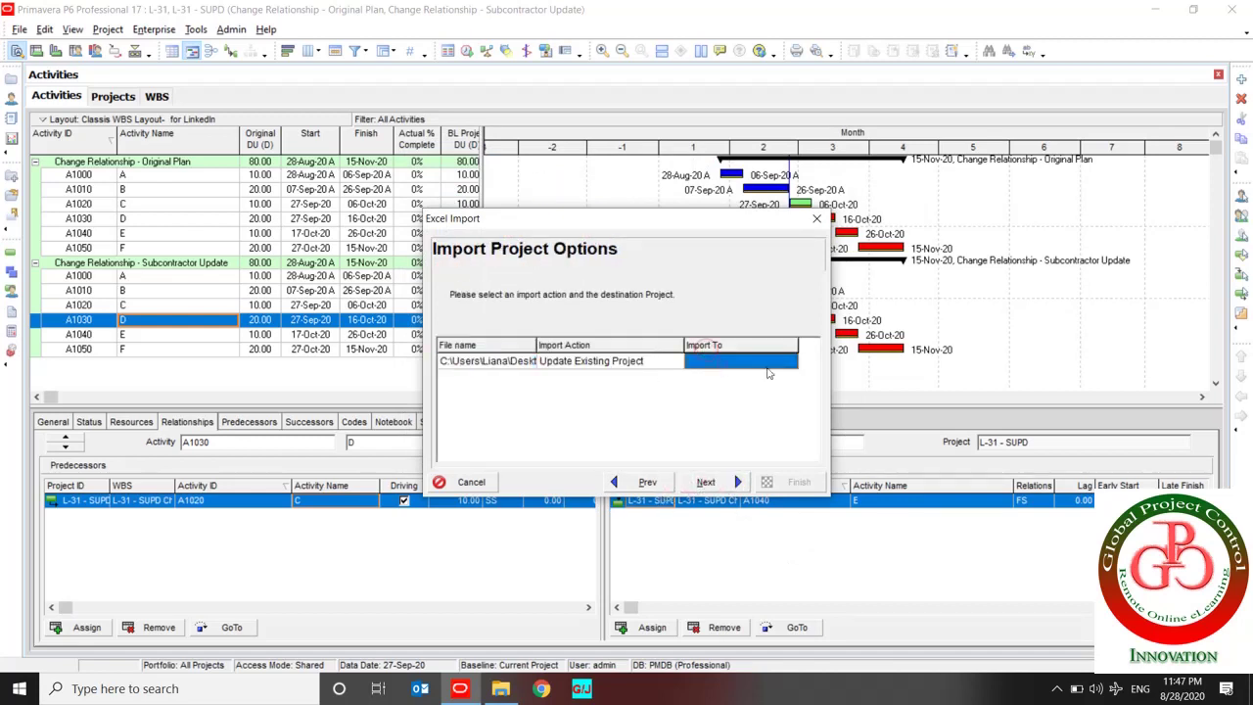
pyautogui.click(791, 363)
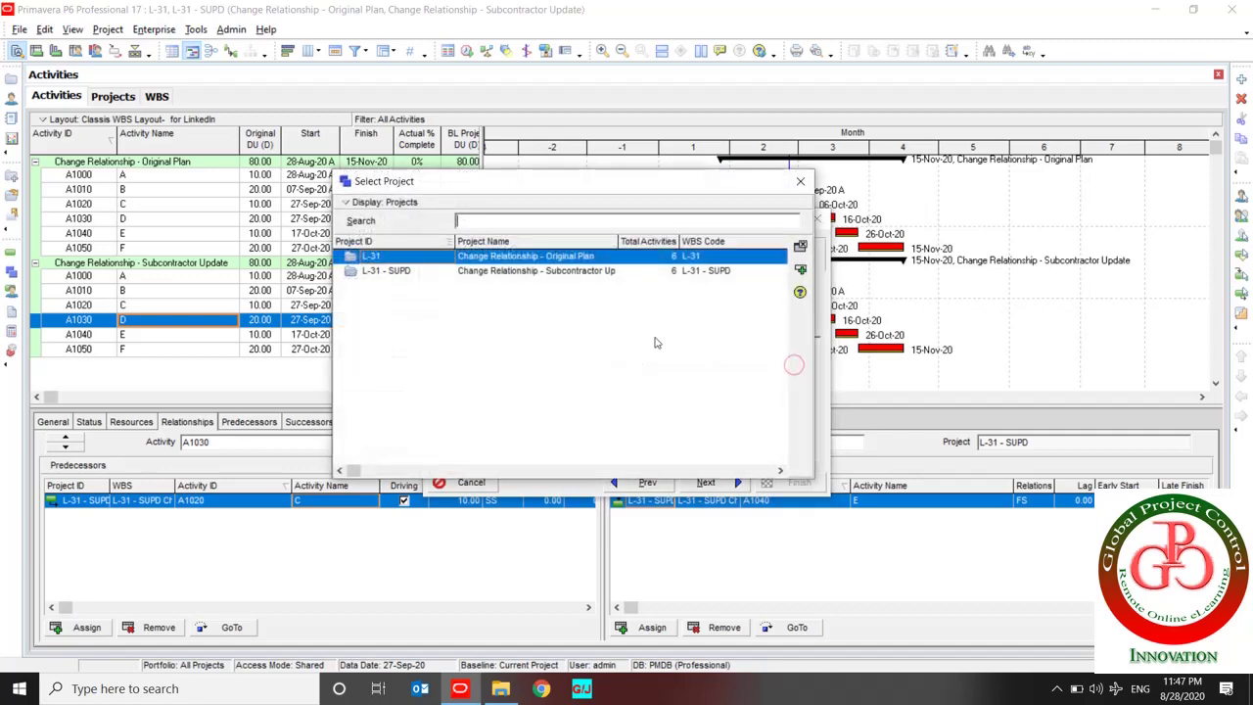
pyautogui.click(495, 260)
pyautogui.click(803, 272)
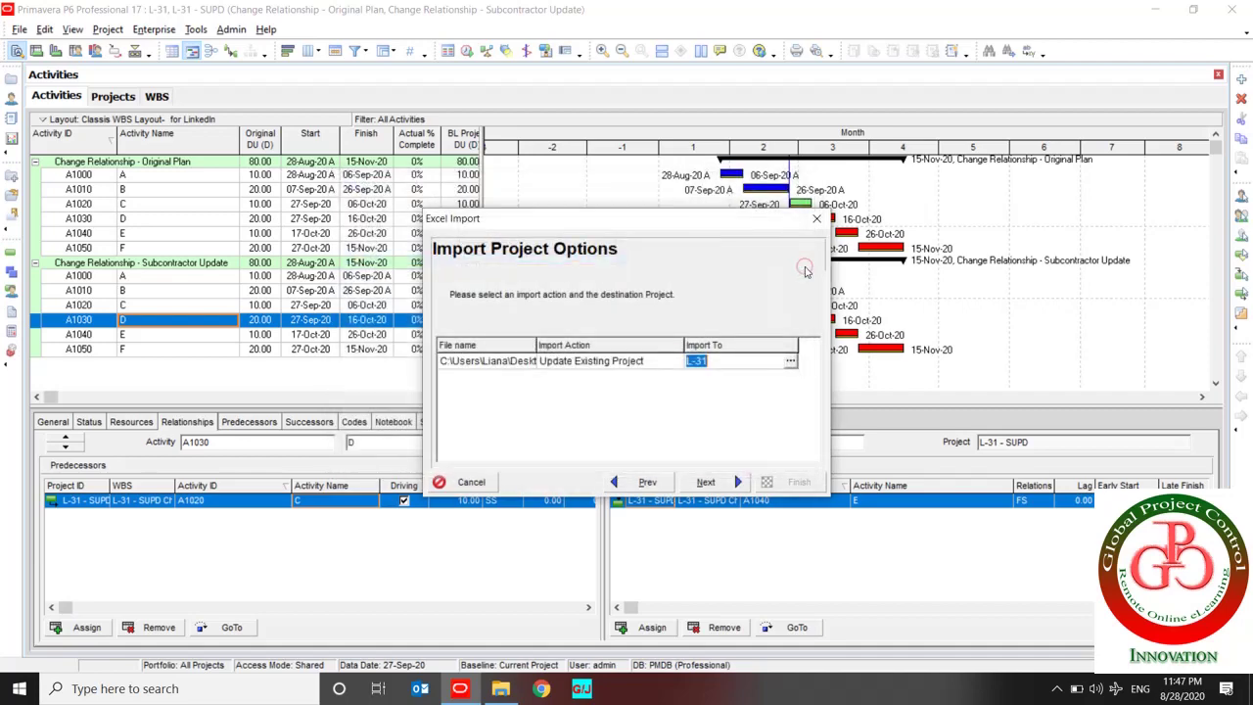
pyautogui.click(724, 484)
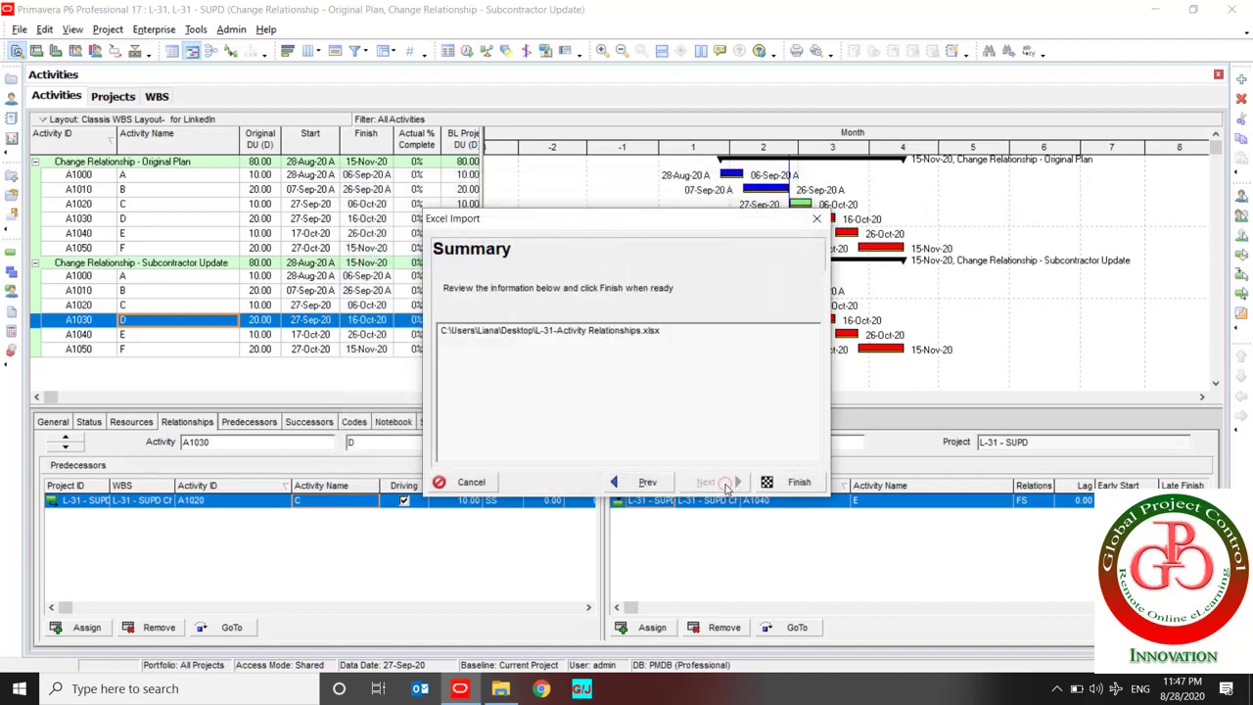
pyautogui.click(790, 487)
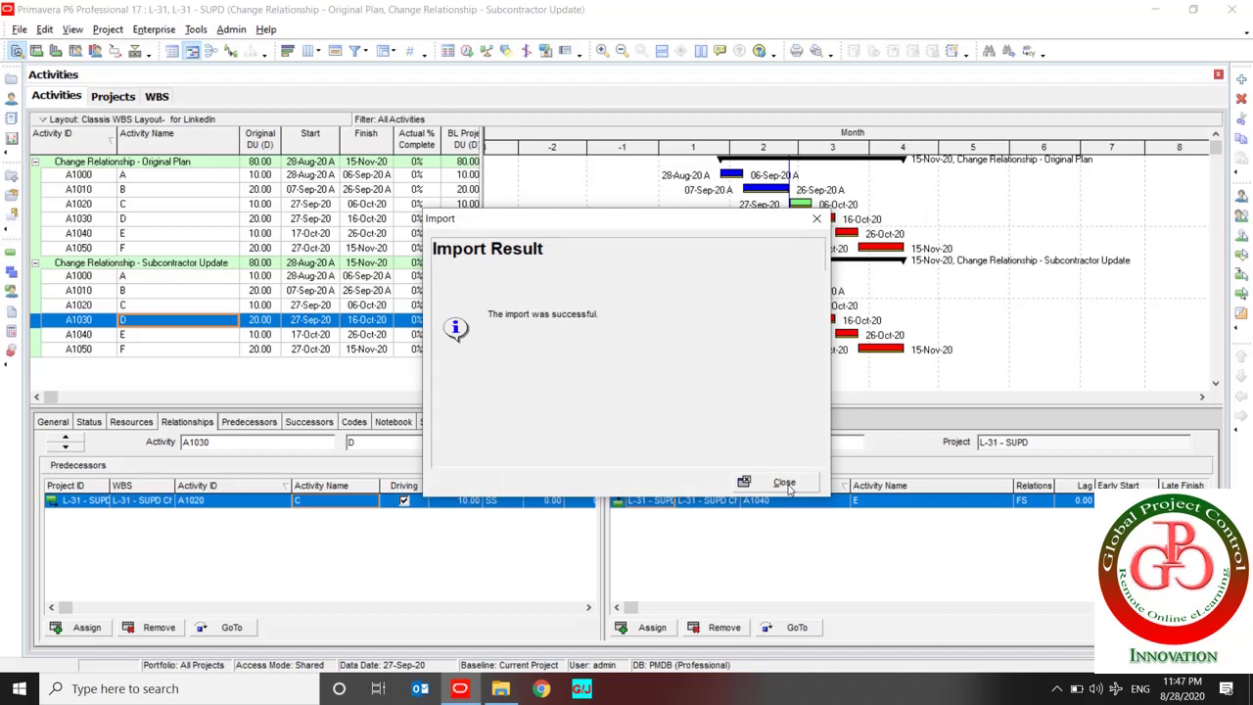
pyautogui.click(784, 484)
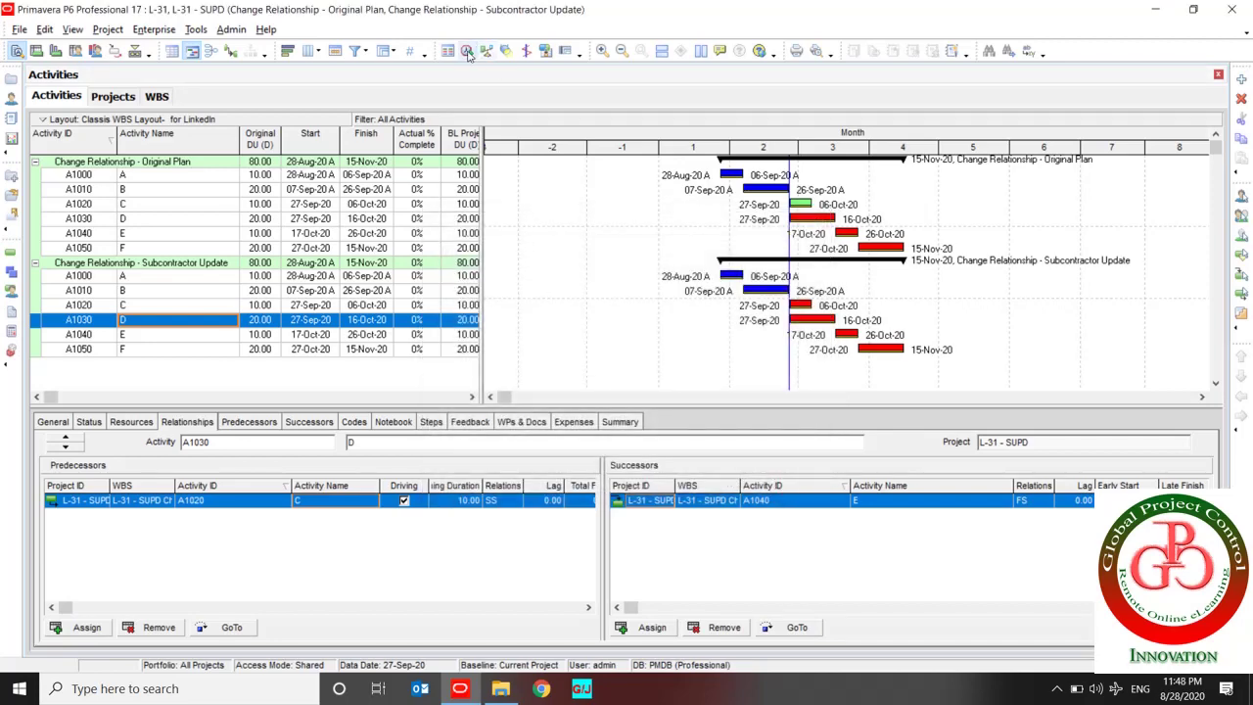
# Close the Import Result dialog to return to the Activities view.
pyautogui.click(958, 699)
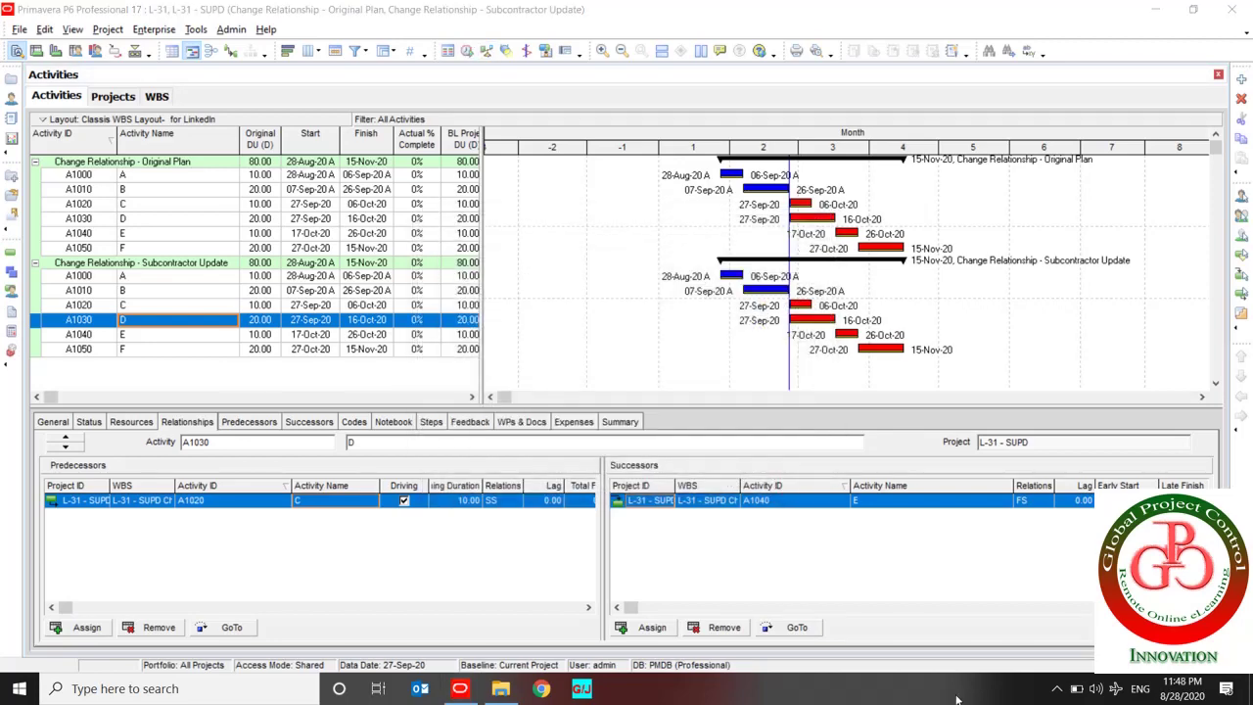